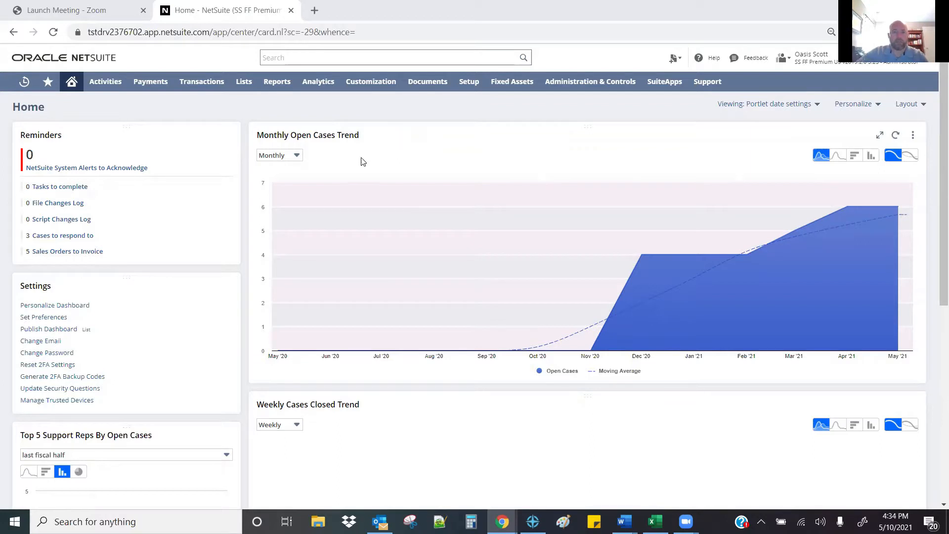
# Step: Open the list of workflows and start creating a new workflow
pyautogui.moveTo(365, 83)
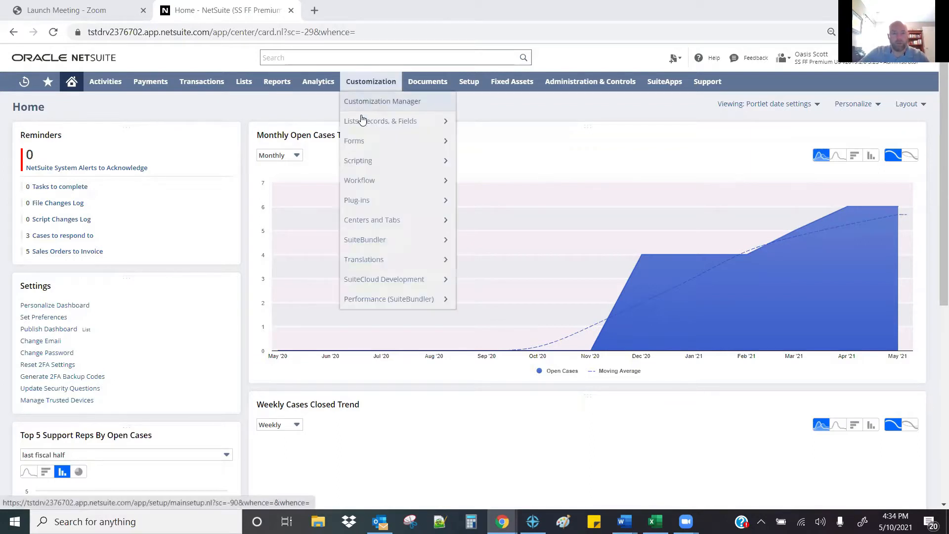
pyautogui.moveTo(359, 186)
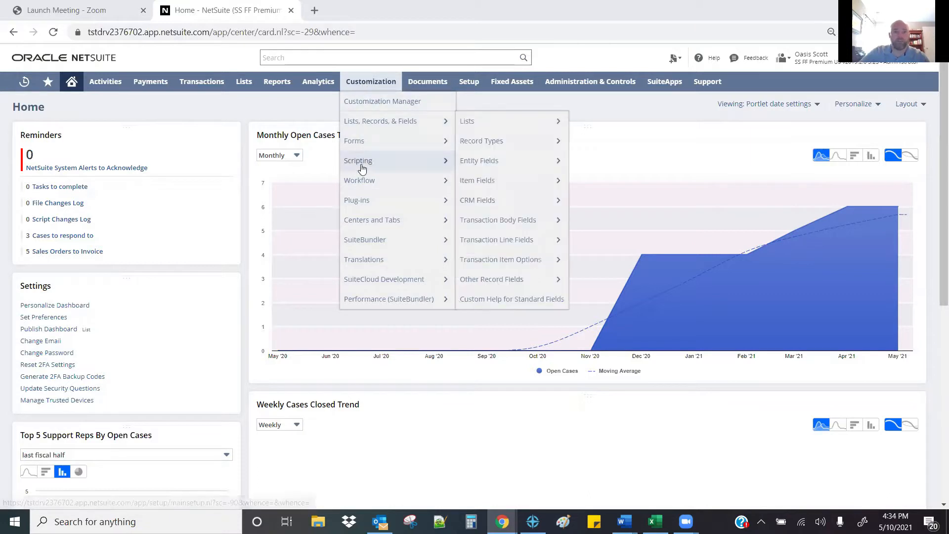
pyautogui.moveTo(479, 182)
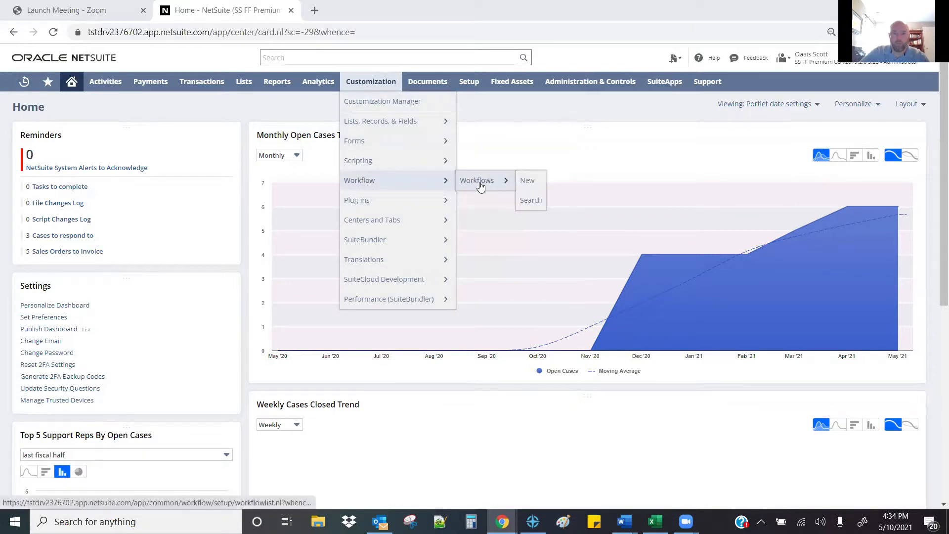
pyautogui.click(478, 182)
pyautogui.moveTo(342, 210)
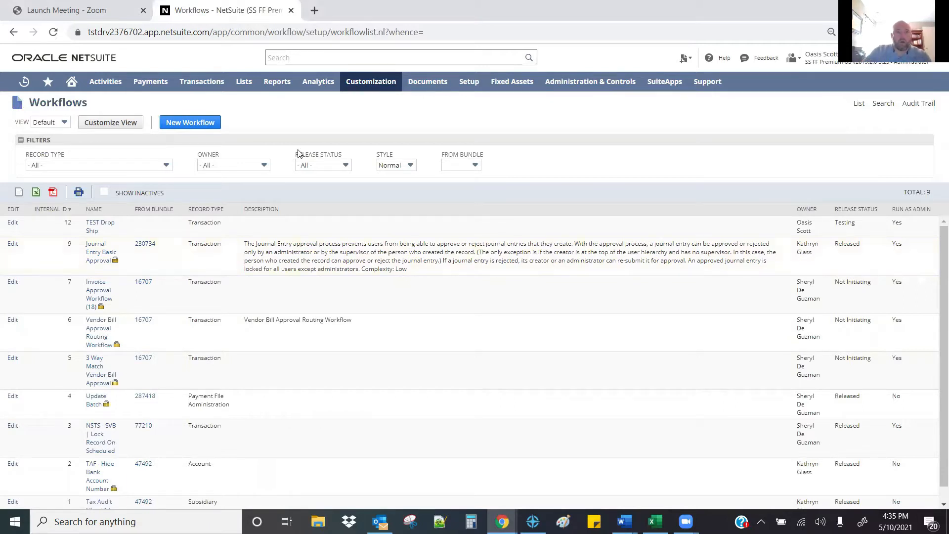
pyautogui.click(187, 125)
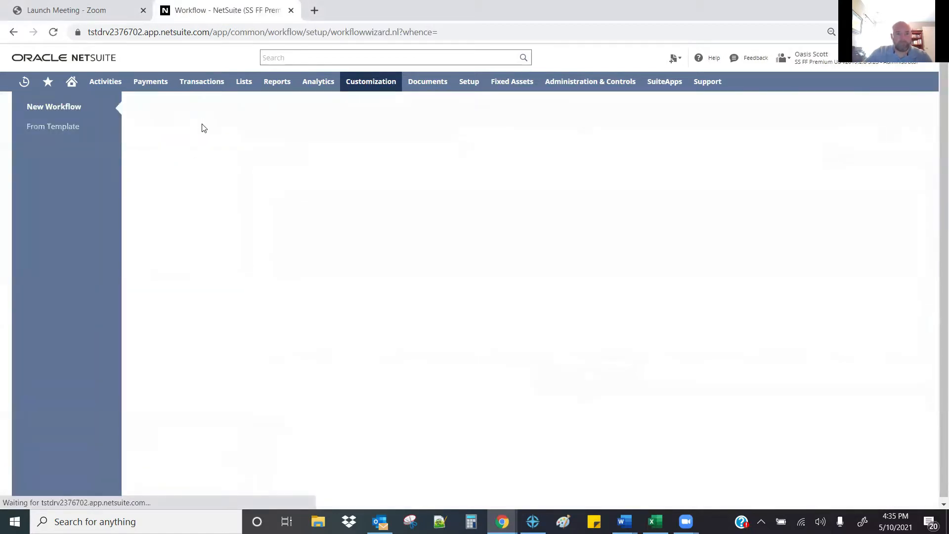
# Step: Name the workflow "Customer Invoices Due on Reciept" and compose its ID from an underscore, the owner's first name and "_customerduereciept"
pyautogui.click(165, 171)
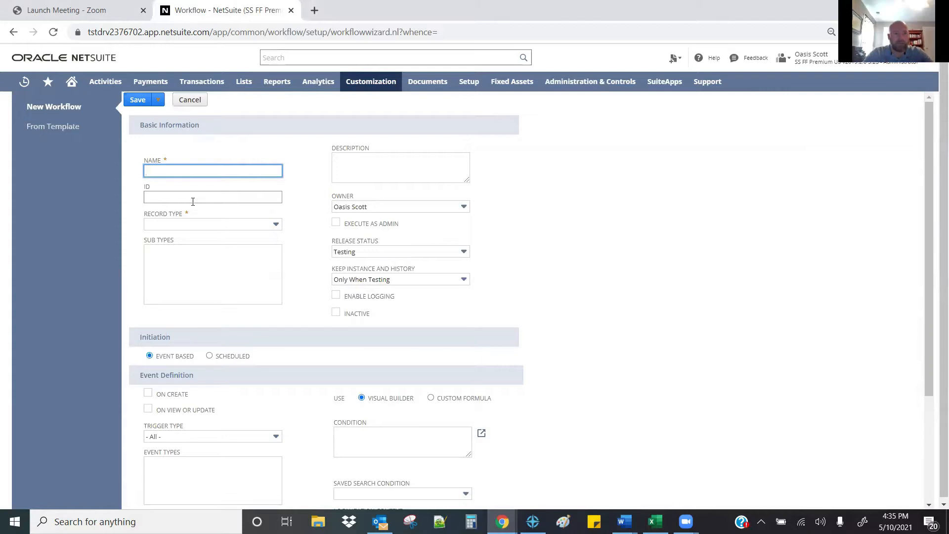
pyautogui.write('Customer')
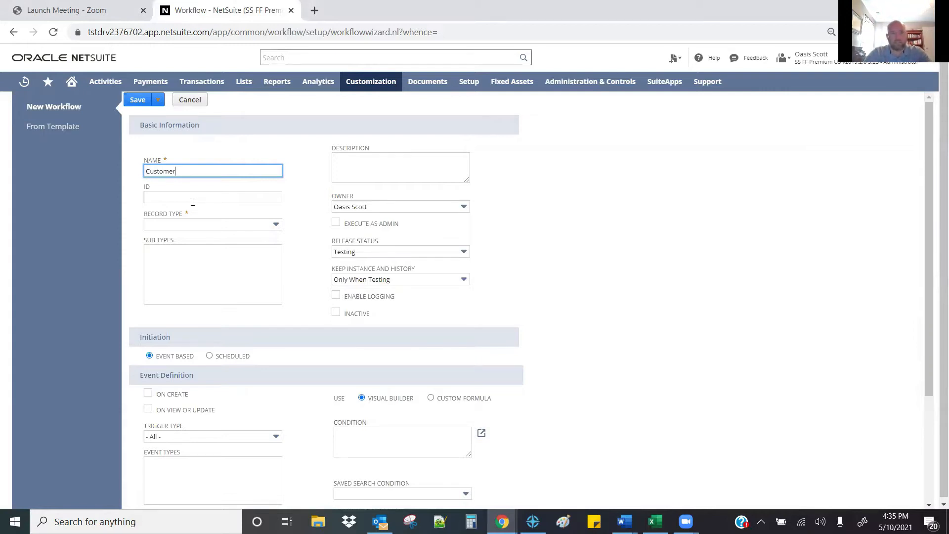
pyautogui.write(' Invoices Due on Reciept')
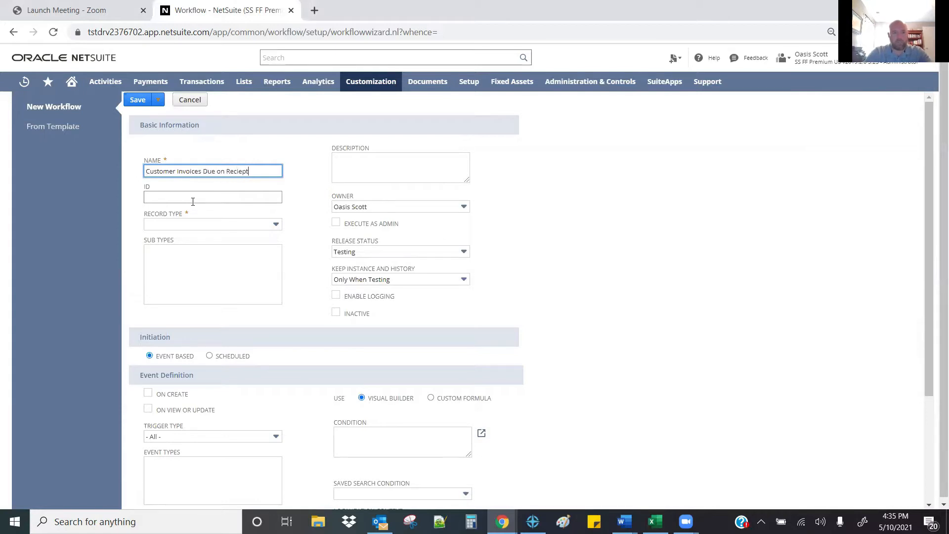
pyautogui.click(193, 201)
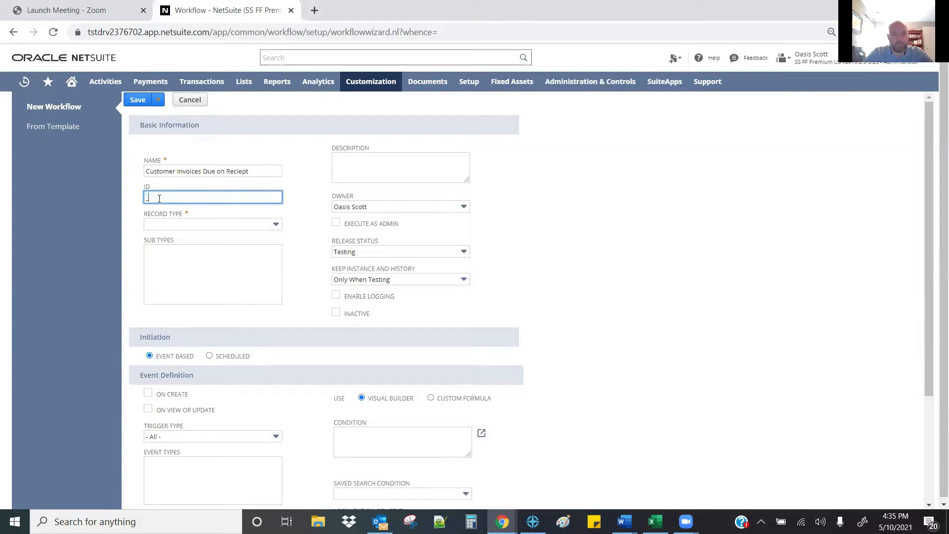
pyautogui.write('_oasis_customerduereciept')
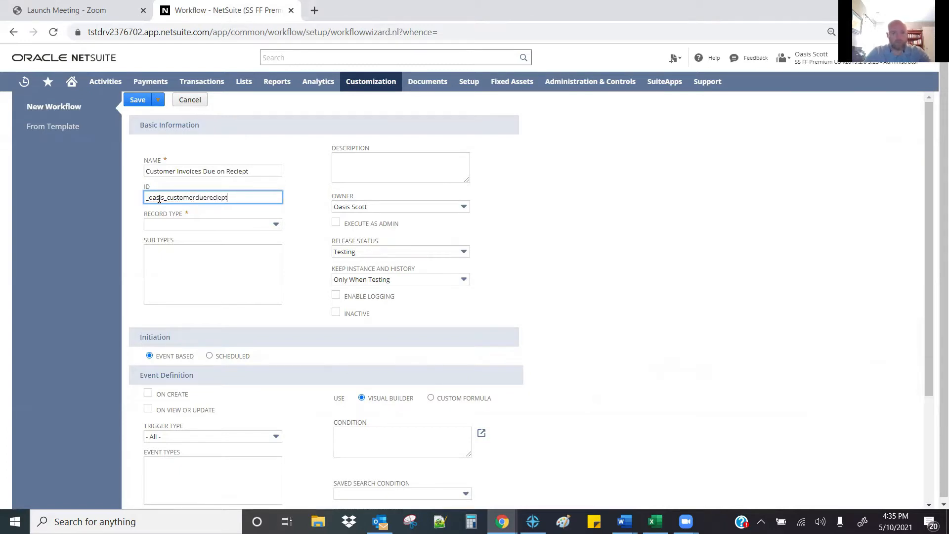
# Step: Set the workflow's record type to Transaction
pyautogui.press('Tab')
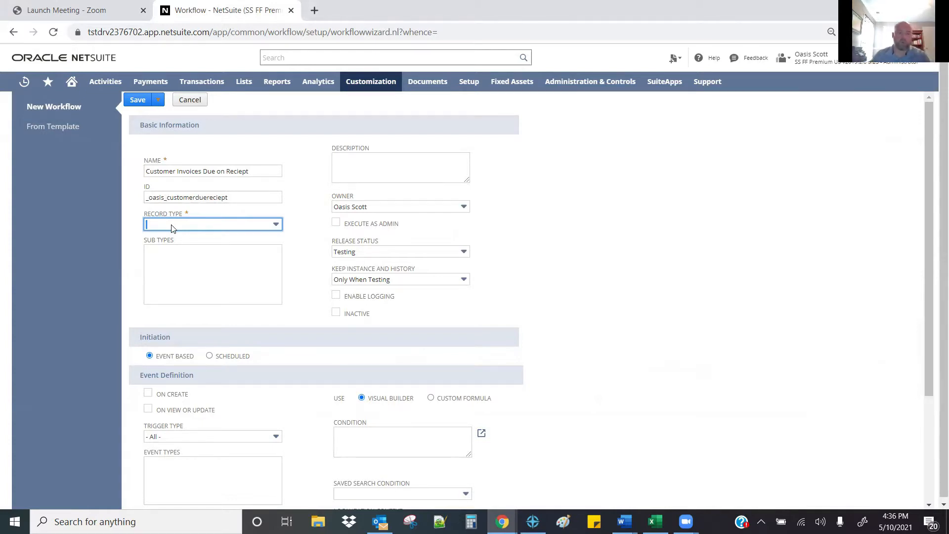
pyautogui.write('Transaction')
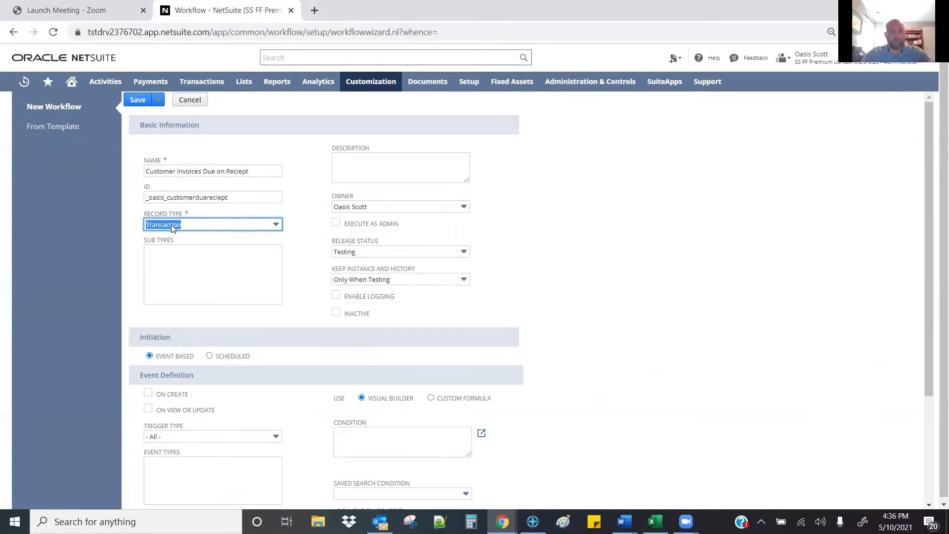
pyautogui.click(197, 226)
pyautogui.moveTo(288, 311)
pyautogui.mouseDown()
pyautogui.moveTo(287, 253)
pyautogui.moveTo(280, 320)
pyautogui.mouseUp()
pyautogui.click(303, 207)
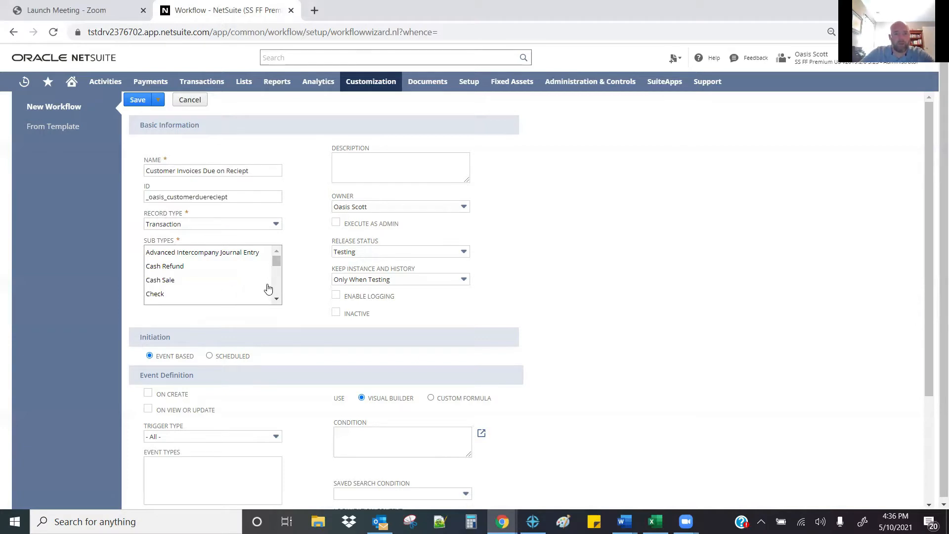
# Step: Choose Invoice as the transaction sub type for the workflow
pyautogui.click(276, 298)
pyautogui.click(276, 298)
pyautogui.click(276, 300)
pyautogui.click(275, 300)
pyautogui.click(276, 299)
pyautogui.click(277, 300)
pyautogui.click(277, 300)
pyautogui.click(277, 299)
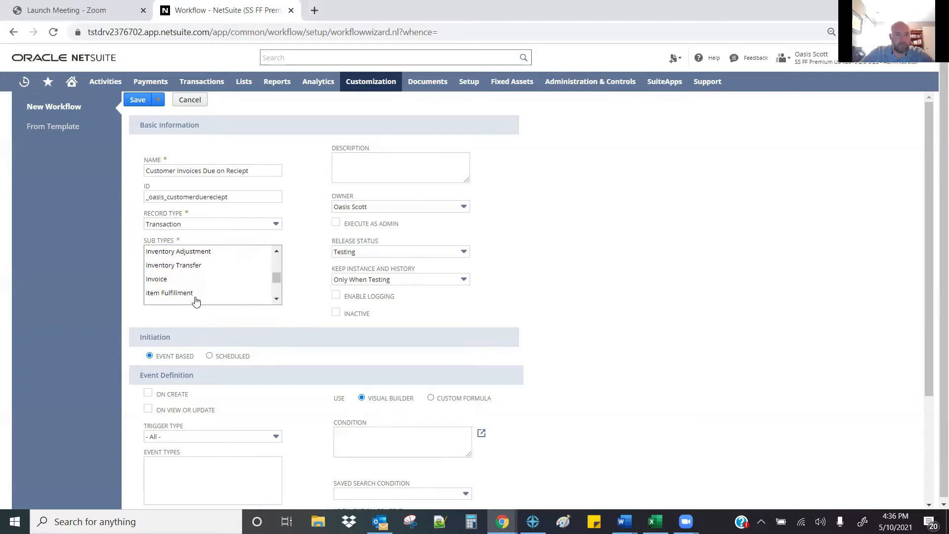
pyautogui.click(158, 280)
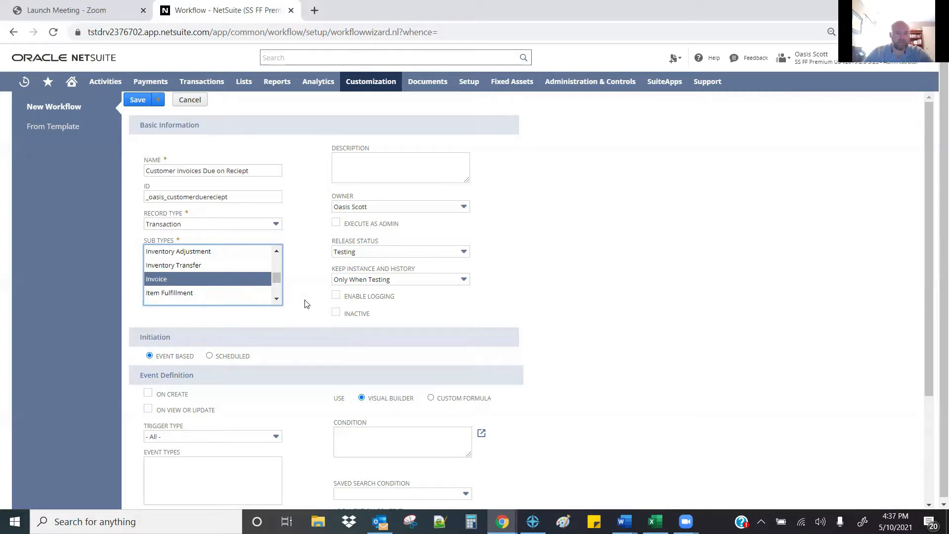
pyautogui.press('Tab')
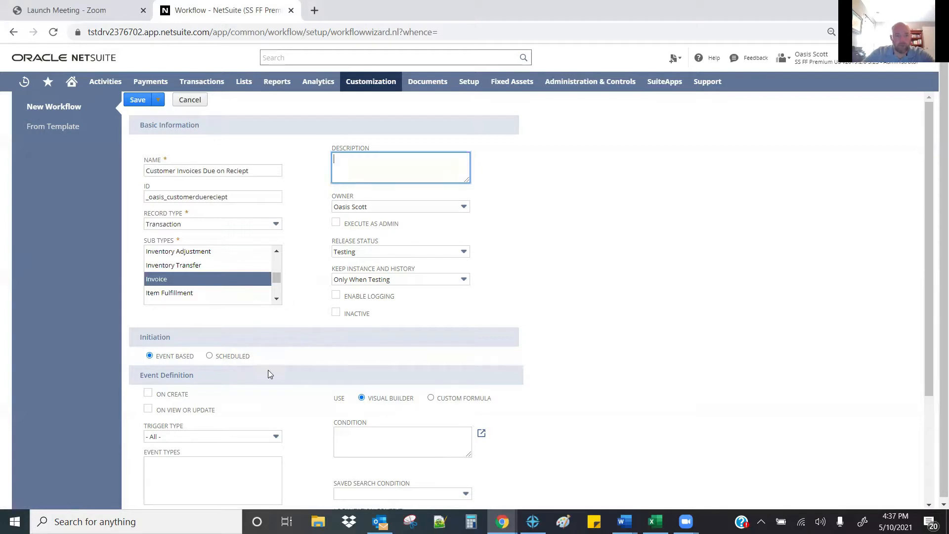
# Step: Make the workflow initiate both on create and on view or update, with the trigger type set to All
pyautogui.scroll(-3, 276, 392)
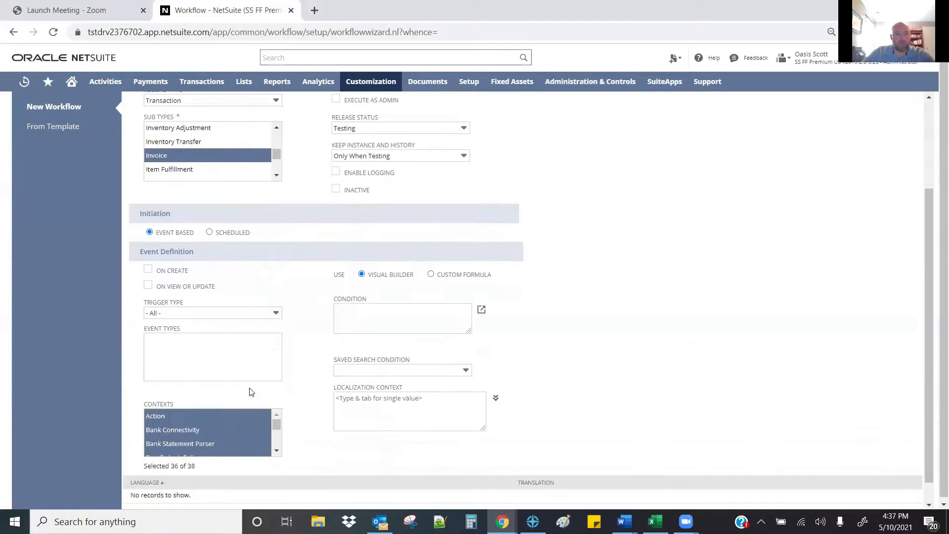
pyautogui.click(147, 270)
pyautogui.click(148, 285)
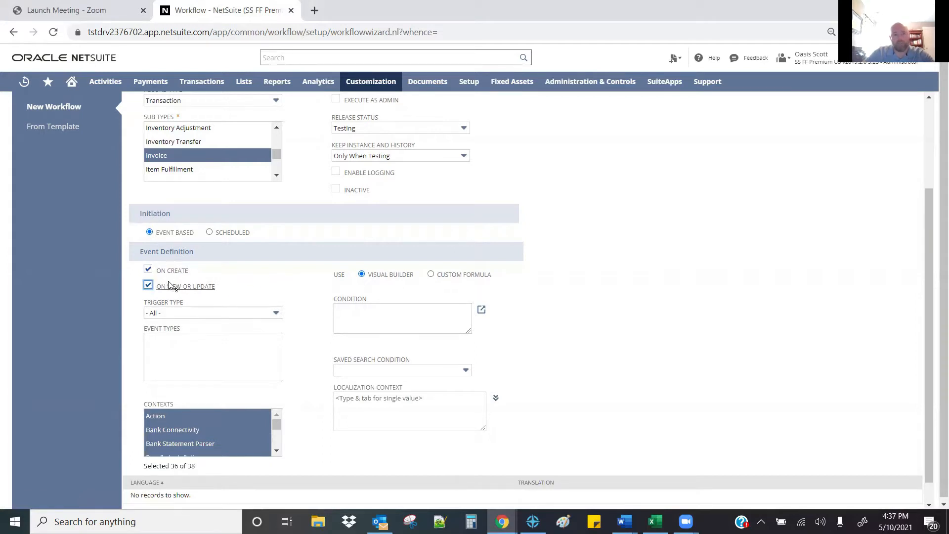
pyautogui.click(207, 313)
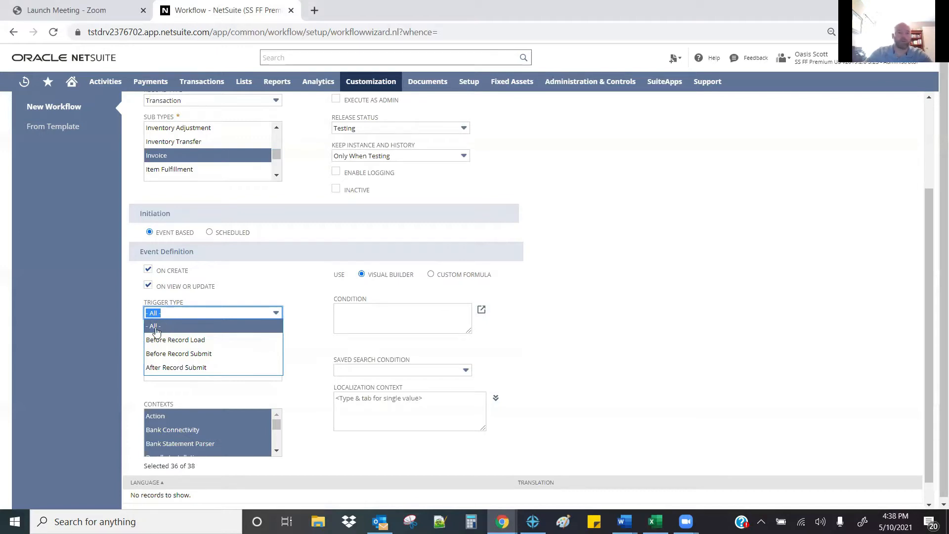
pyautogui.click(167, 326)
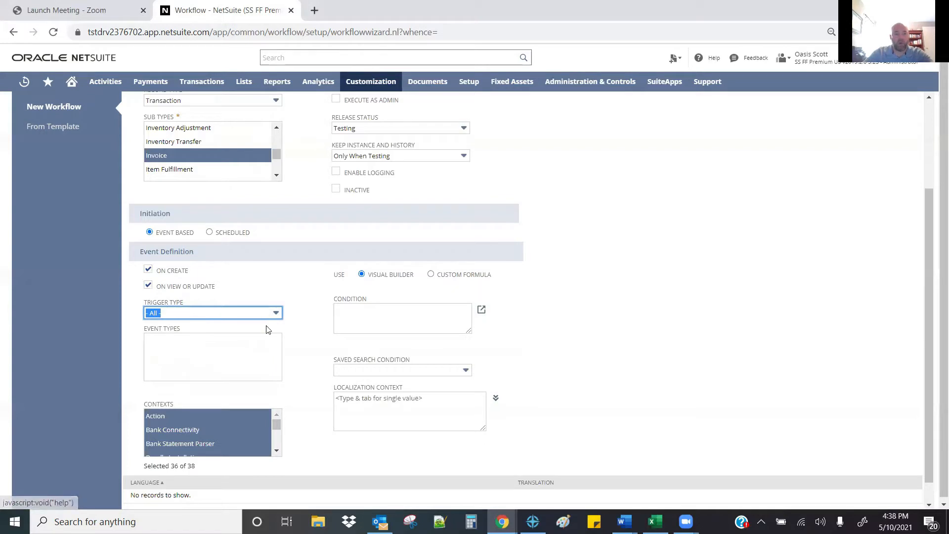
# Step: Review which execution contexts are selected in the workflow's event definition
pyautogui.scroll(-4, 221, 433)
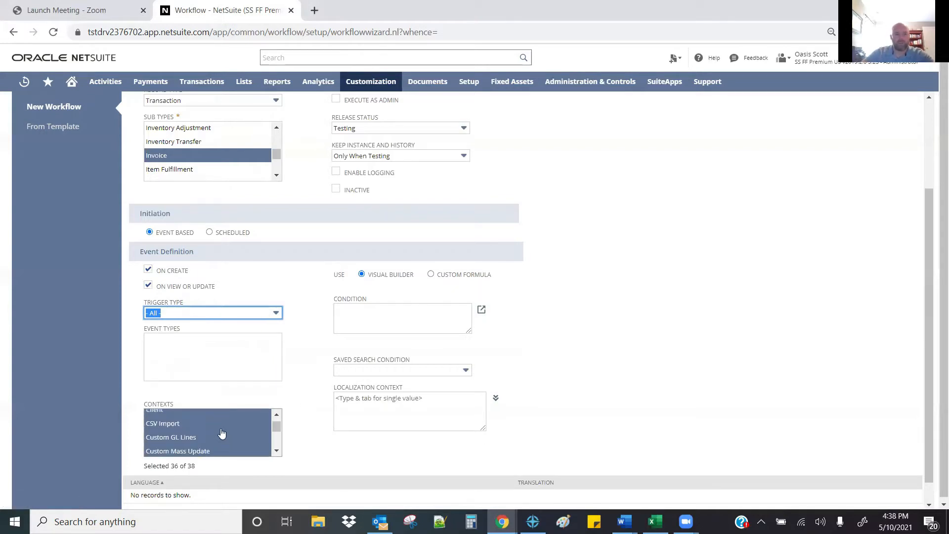
pyautogui.scroll(-5, 221, 433)
pyautogui.scroll(-6, 221, 433)
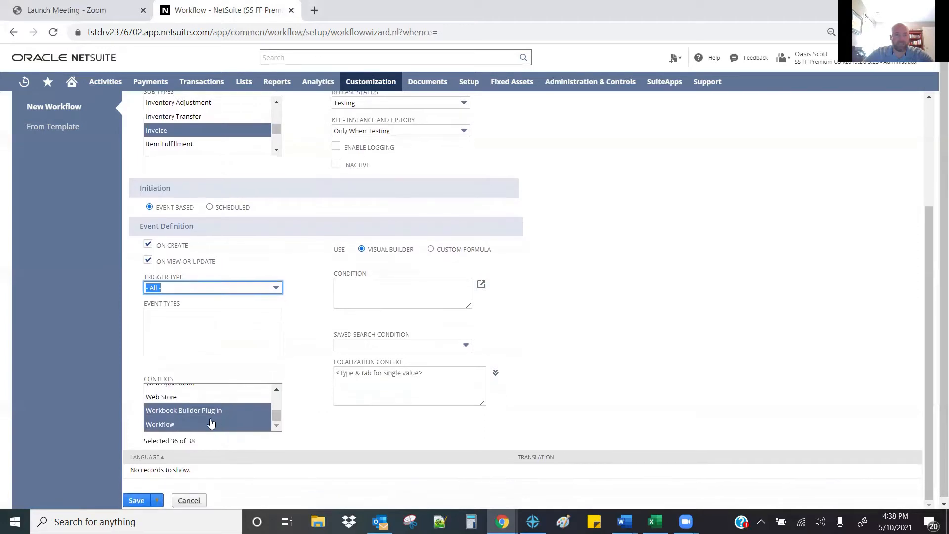
pyautogui.scroll(10, 211, 424)
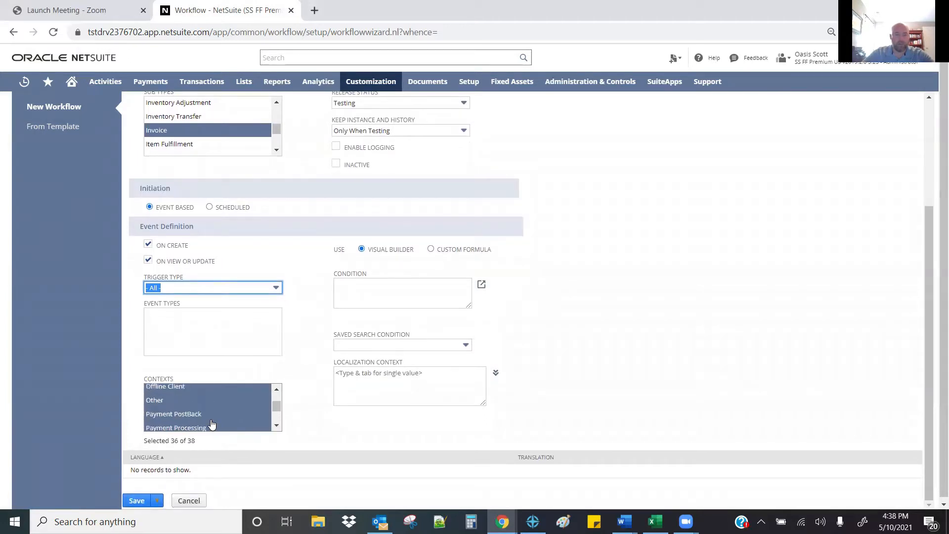
pyautogui.scroll(2, 209, 423)
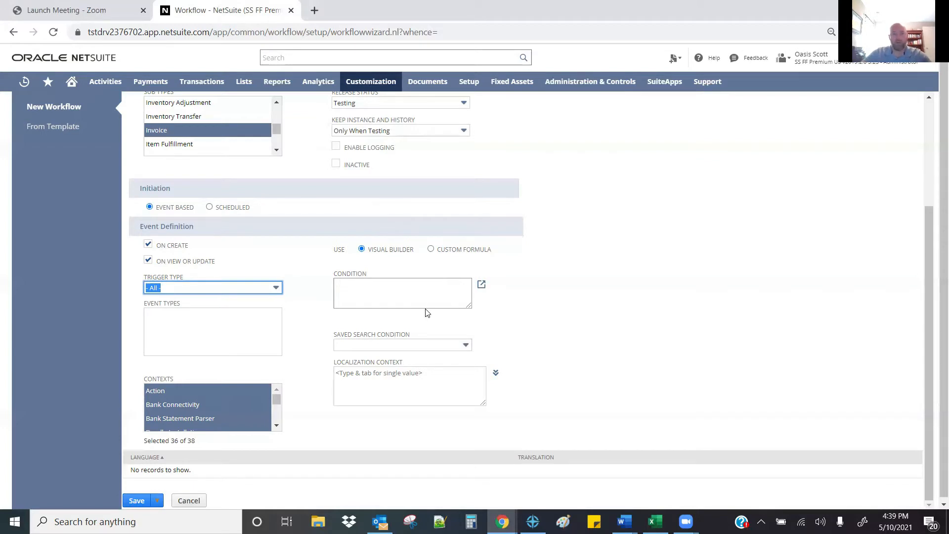
# Step: Set the workflow's release status to Released
pyautogui.scroll(3, 405, 322)
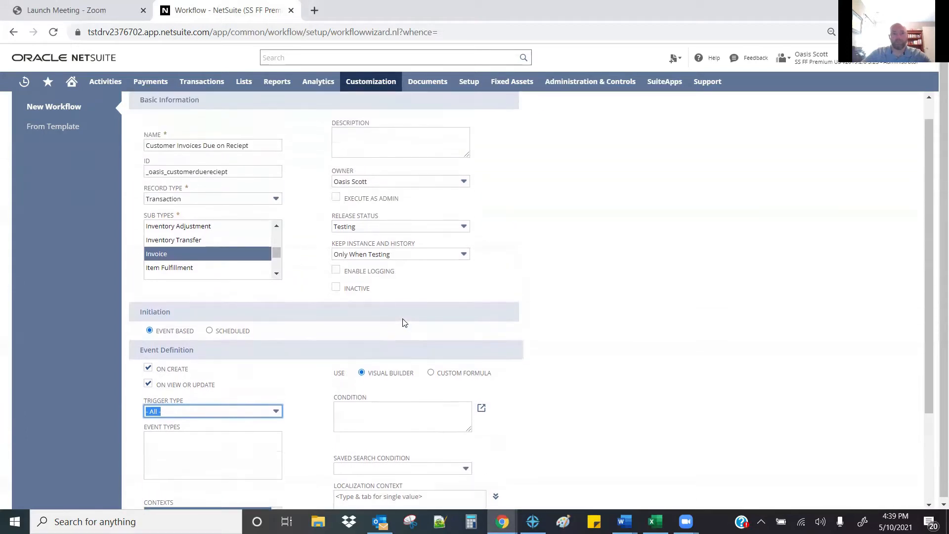
pyautogui.scroll(1, 404, 322)
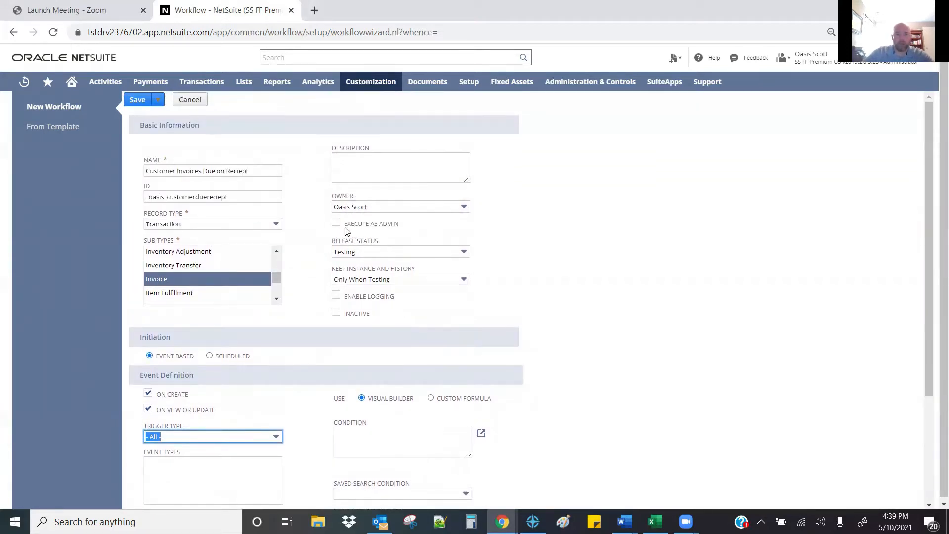
pyautogui.click(348, 253)
pyautogui.click(348, 304)
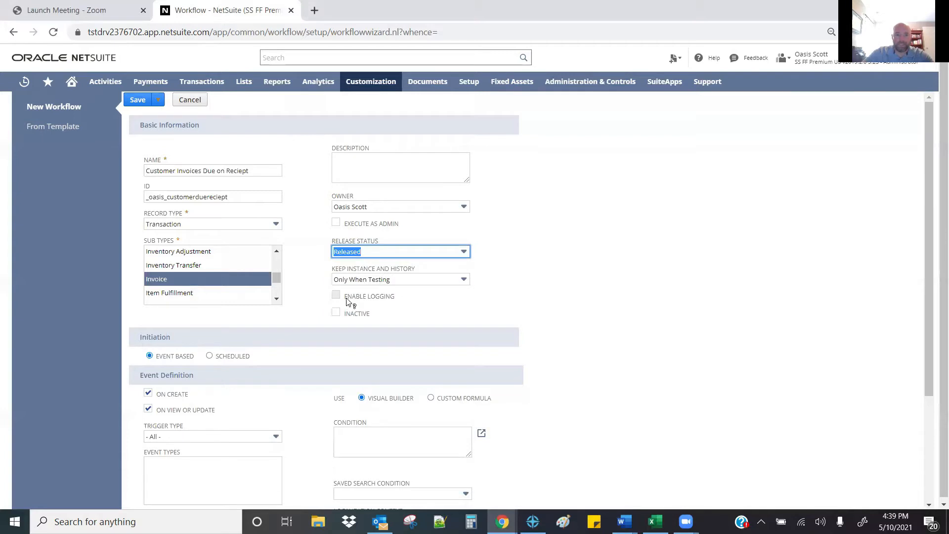
pyautogui.click(373, 253)
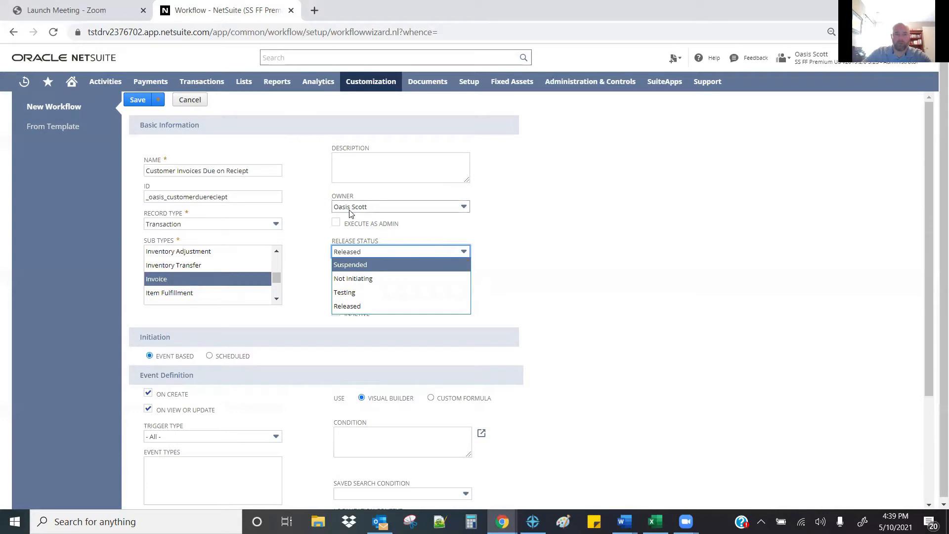
pyautogui.click(346, 307)
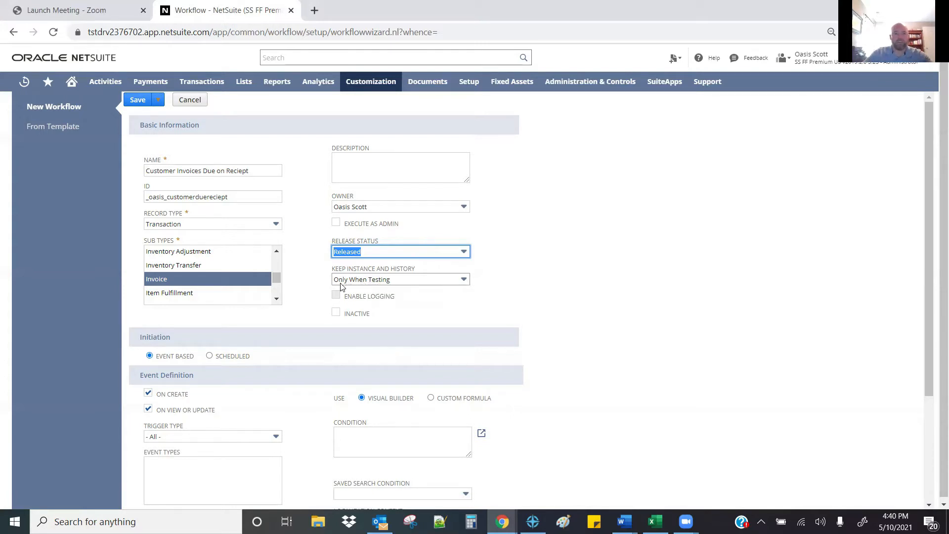
# Step: Set the workflow to always keep instance and history, and enable logging
pyautogui.click(353, 282)
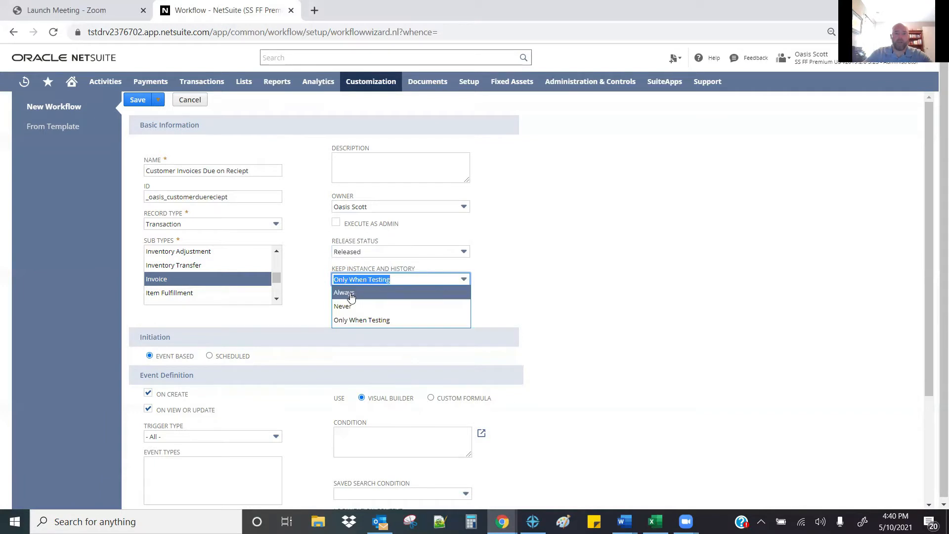
pyautogui.click(340, 288)
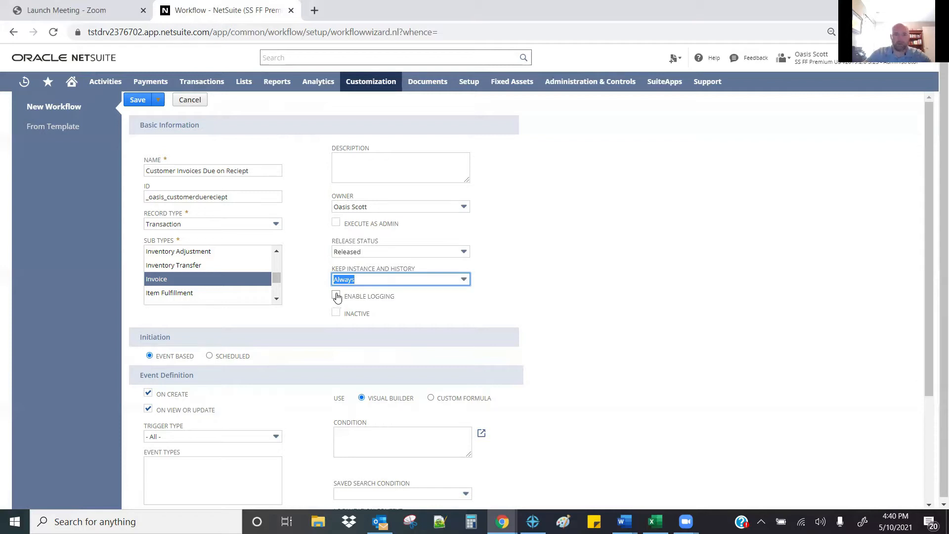
pyautogui.click(336, 297)
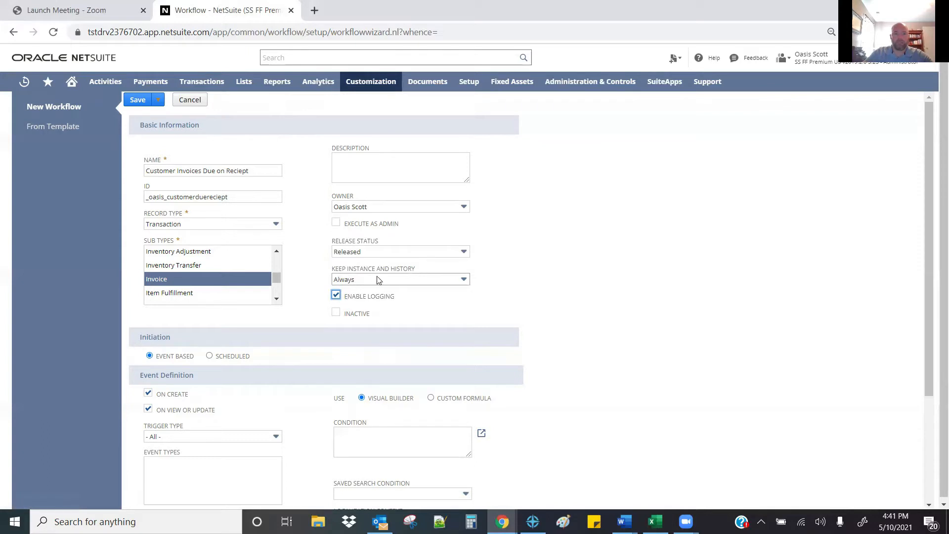
# Step: Enter the description "The intent of this workflow is to set all Customer Invoices to Due on Receipt." and save the workflow
pyautogui.click(359, 161)
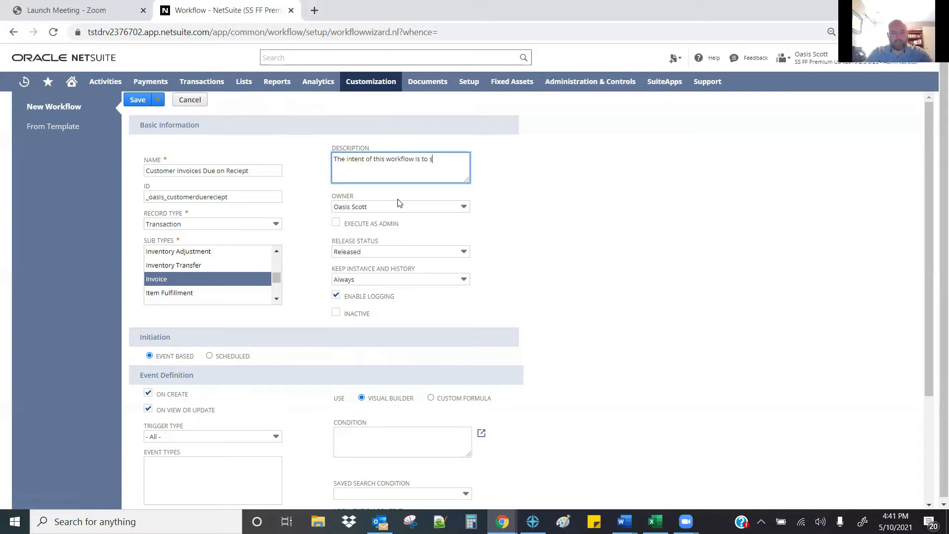
pyautogui.write('Customer INvoices to Due on Reciept.')
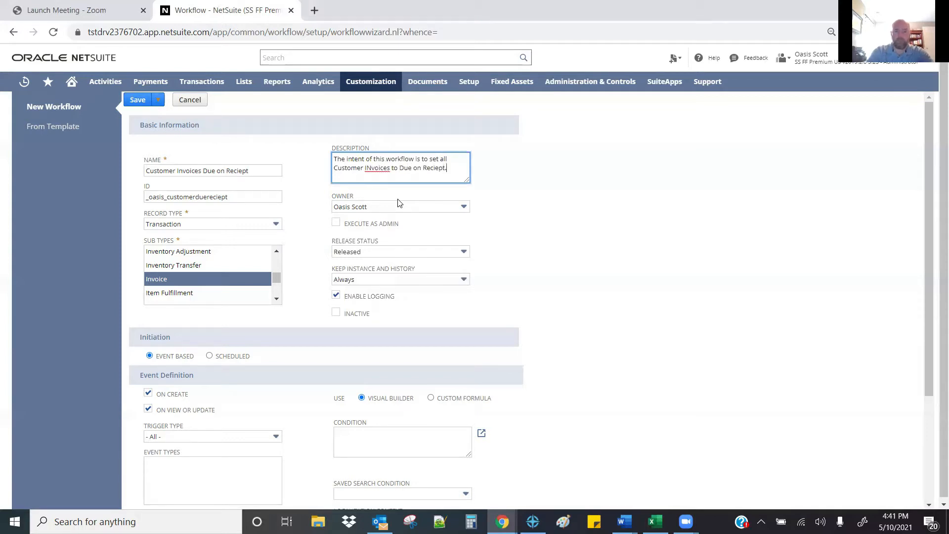
pyautogui.rightClick(435, 167)
pyautogui.click(452, 179)
pyautogui.rightClick(376, 170)
pyautogui.rightClick(378, 170)
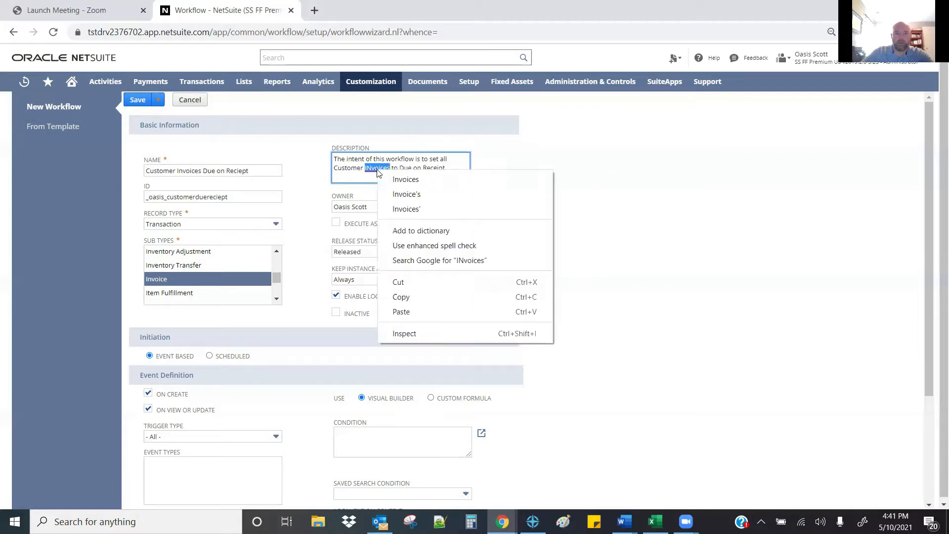
pyautogui.click(404, 179)
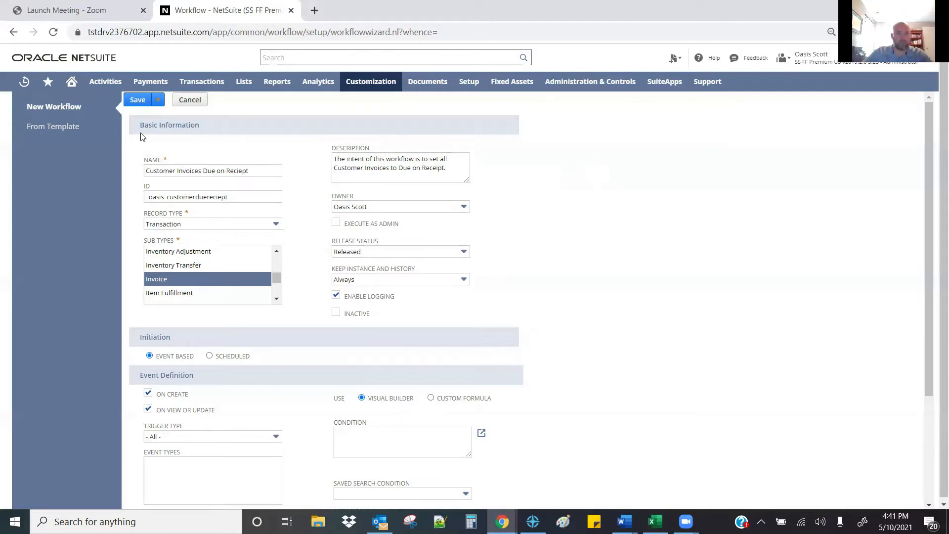
pyautogui.click(137, 101)
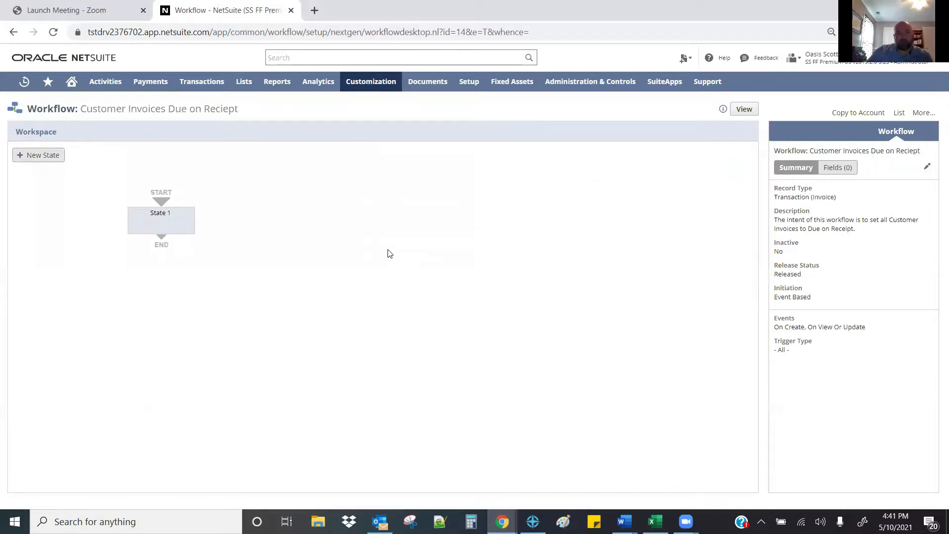
# Step: Add three new states to the workflow workspace and shift State 1 slightly to the right
pyautogui.click(39, 156)
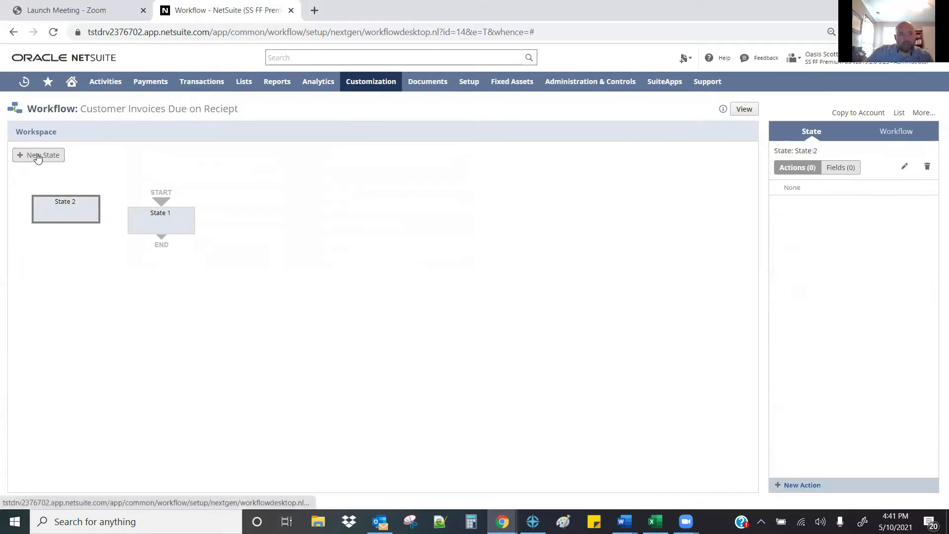
pyautogui.click(38, 156)
pyautogui.click(38, 156)
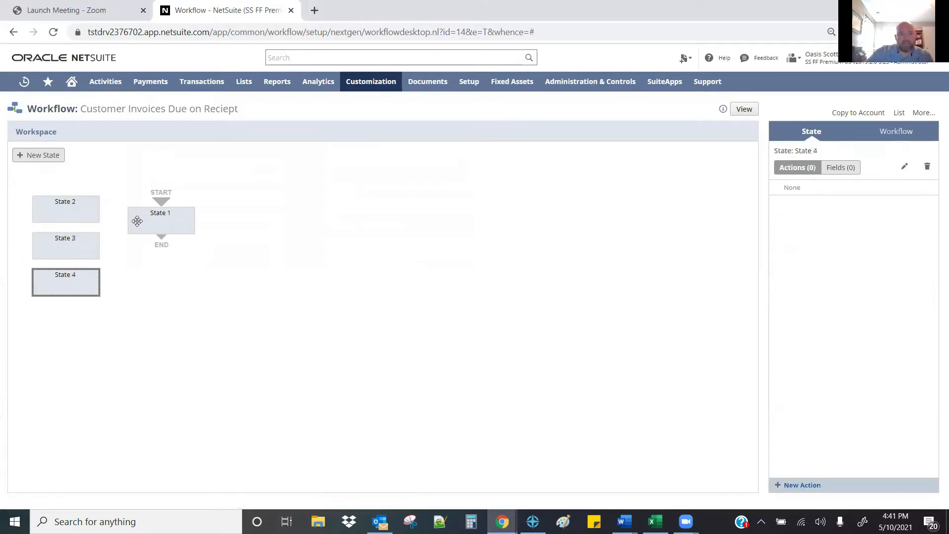
pyautogui.click(65, 208)
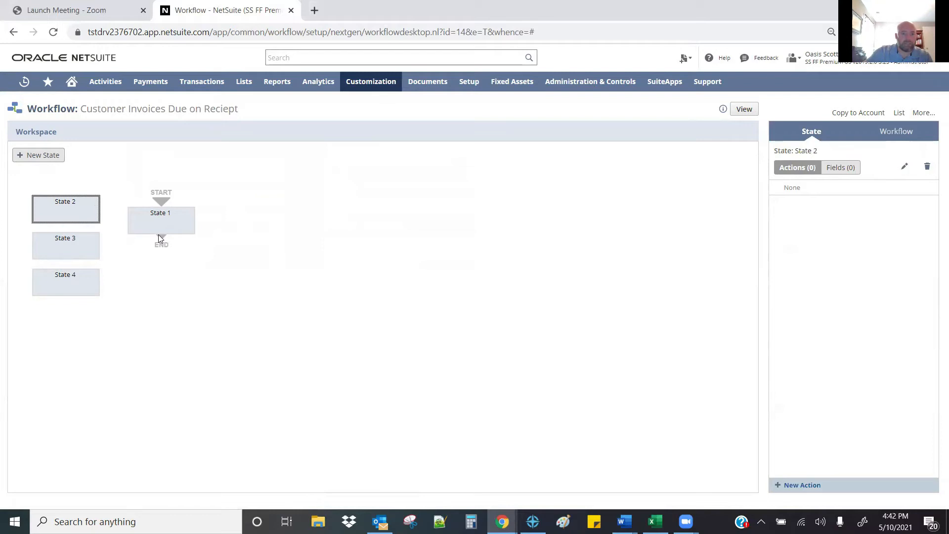
pyautogui.moveTo(157, 226); pyautogui.dragTo(197, 221)
# Step: Delete the extra states State 2, State 3 and State 4 from the workflow
pyautogui.click(78, 208)
pyautogui.doubleClick(82, 208)
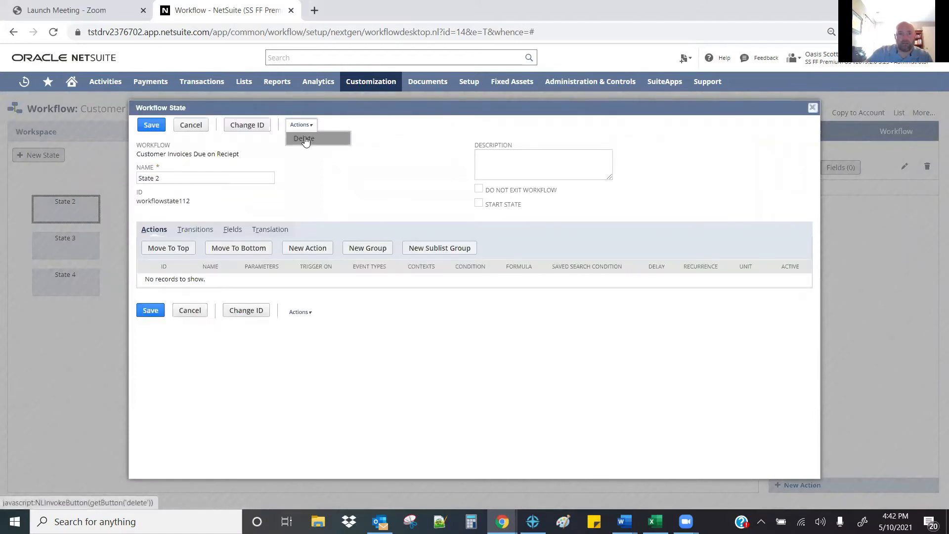
pyautogui.click(305, 140)
pyautogui.click(533, 102)
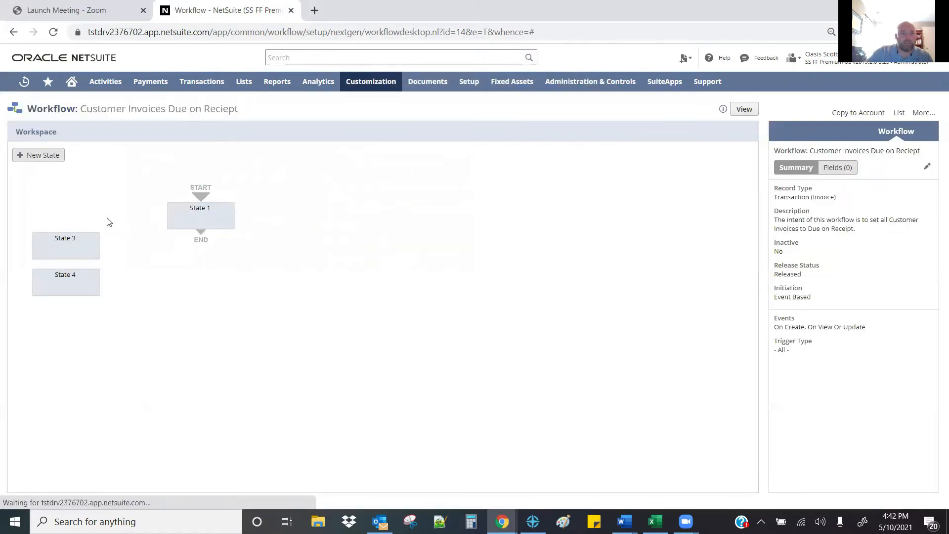
pyautogui.doubleClick(59, 243)
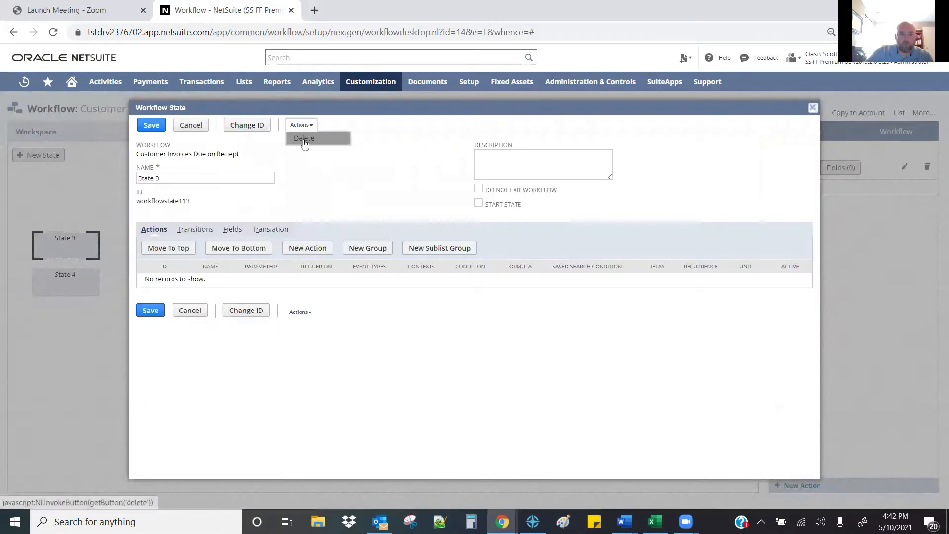
pyautogui.click(302, 138)
pyautogui.click(532, 103)
pyautogui.doubleClick(66, 277)
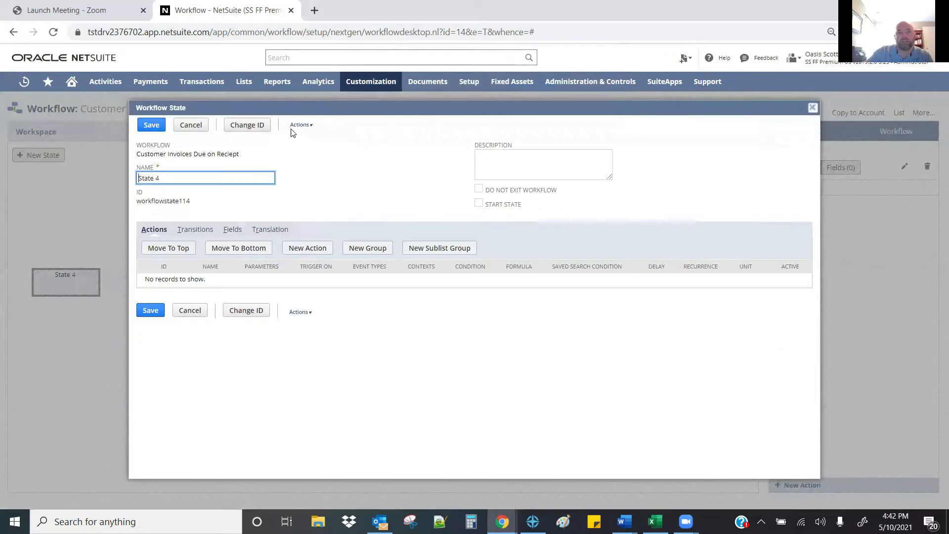
pyautogui.click(304, 138)
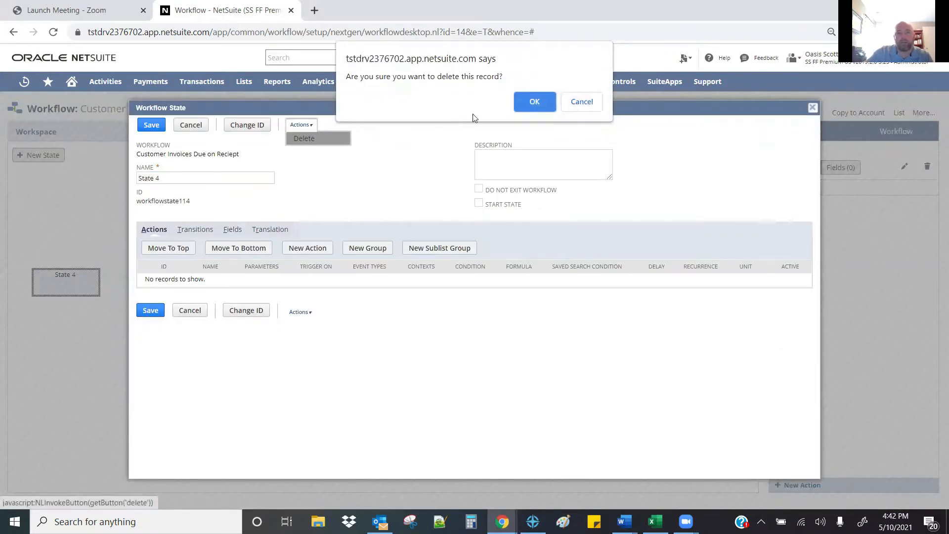
pyautogui.click(532, 103)
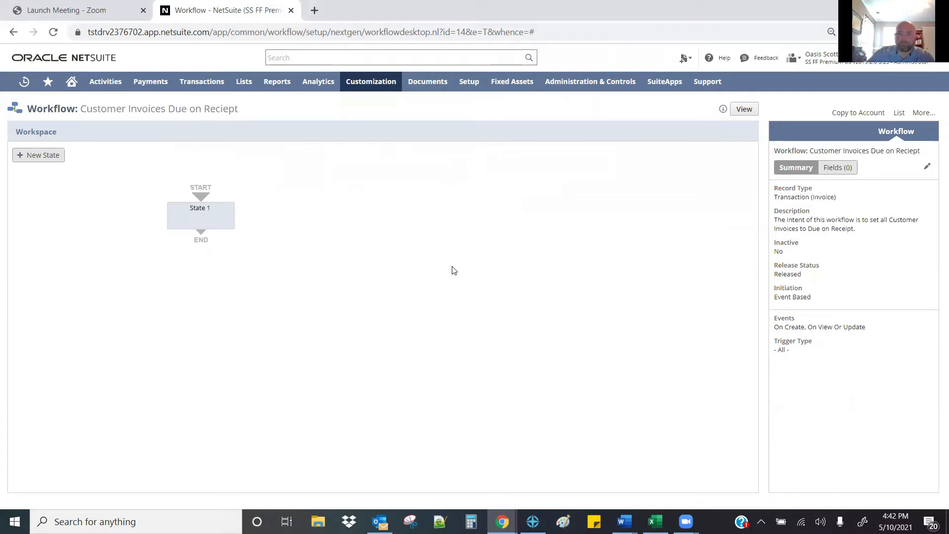
# Step: Add a new action of type Set Field Value to State 1
pyautogui.doubleClick(199, 215)
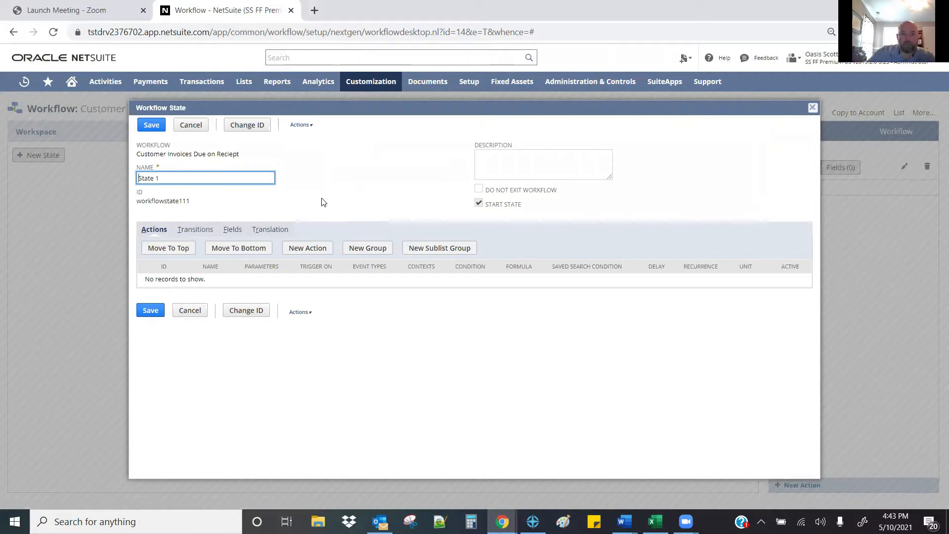
pyautogui.click(307, 248)
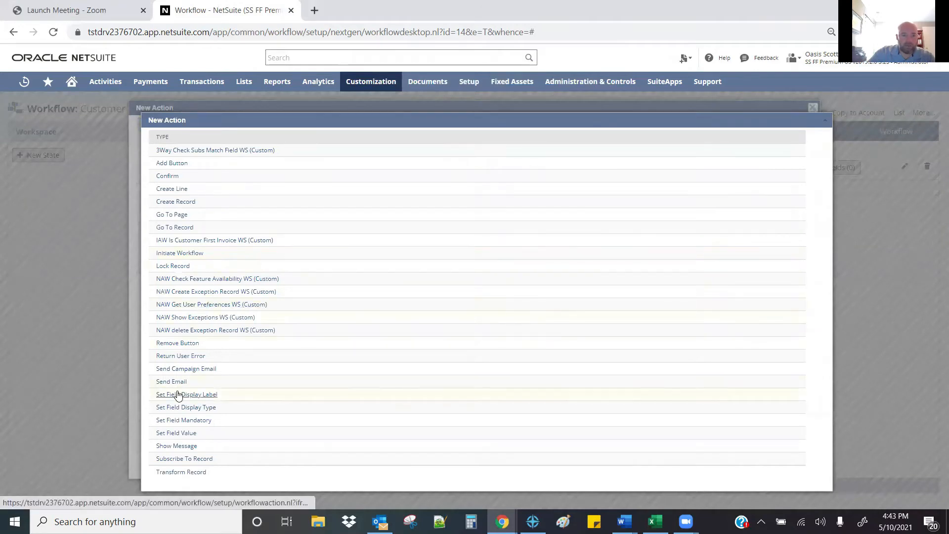
pyautogui.click(170, 434)
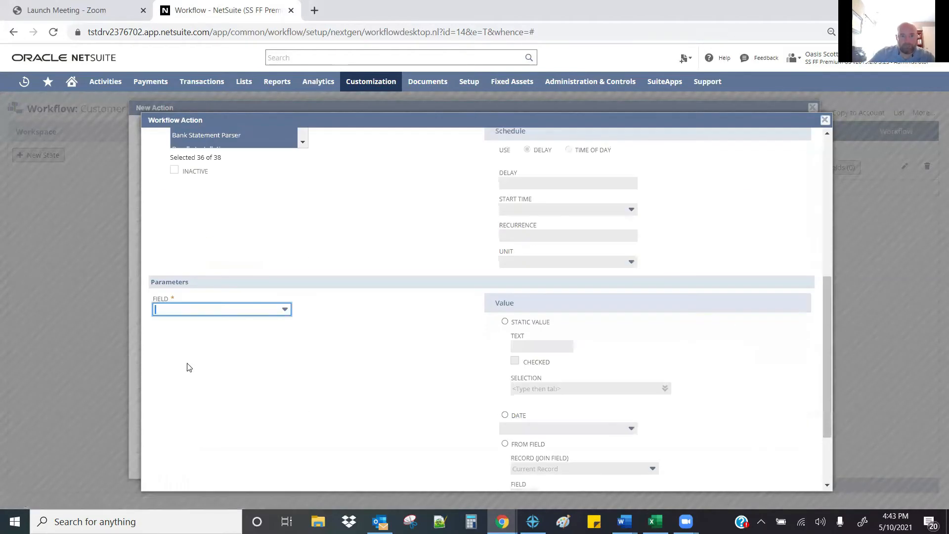
# Step: Review the action's trigger, event types and contexts, and choose Terms as the field it sets
pyautogui.scroll(6, 277, 313)
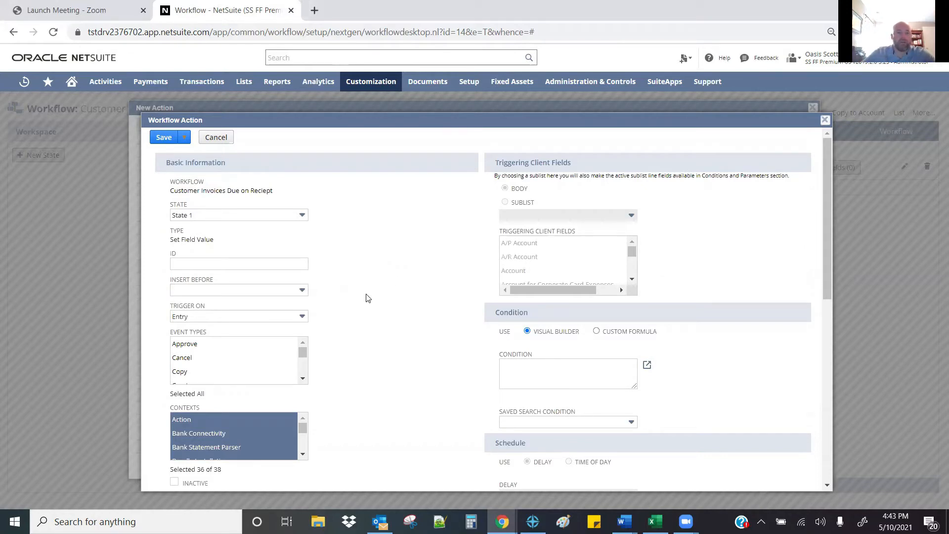
pyautogui.scroll(-1, 376, 302)
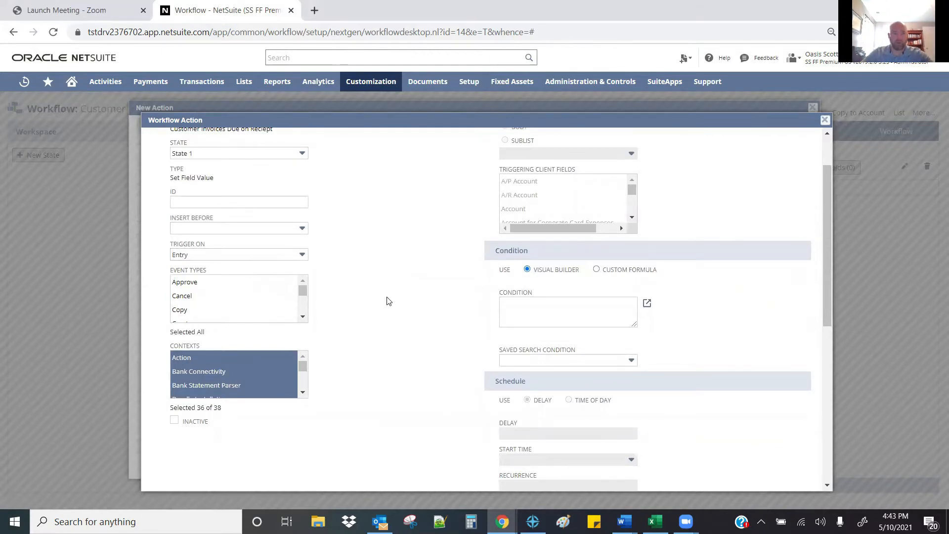
pyautogui.scroll(-3, 390, 296)
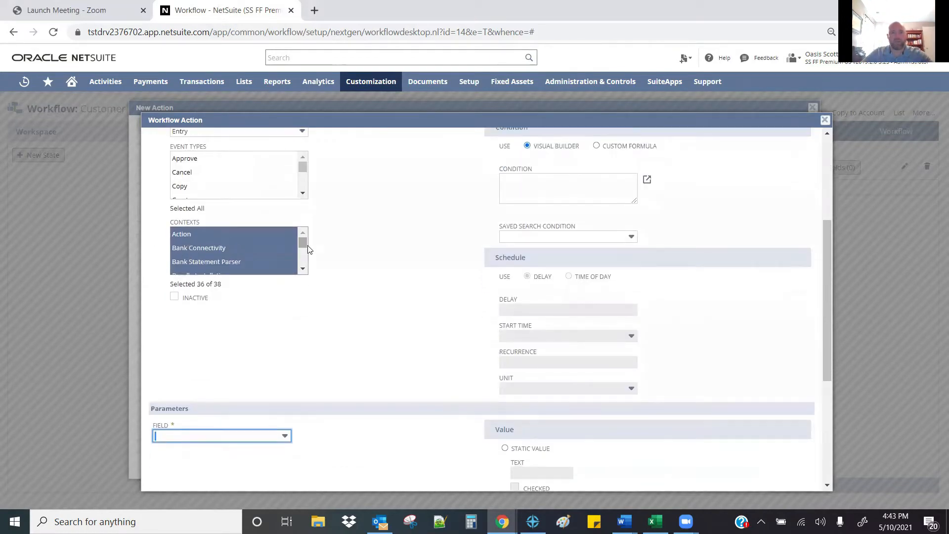
pyautogui.moveTo(302, 244); pyautogui.dragTo(304, 269)
pyautogui.scroll(-3, 369, 306)
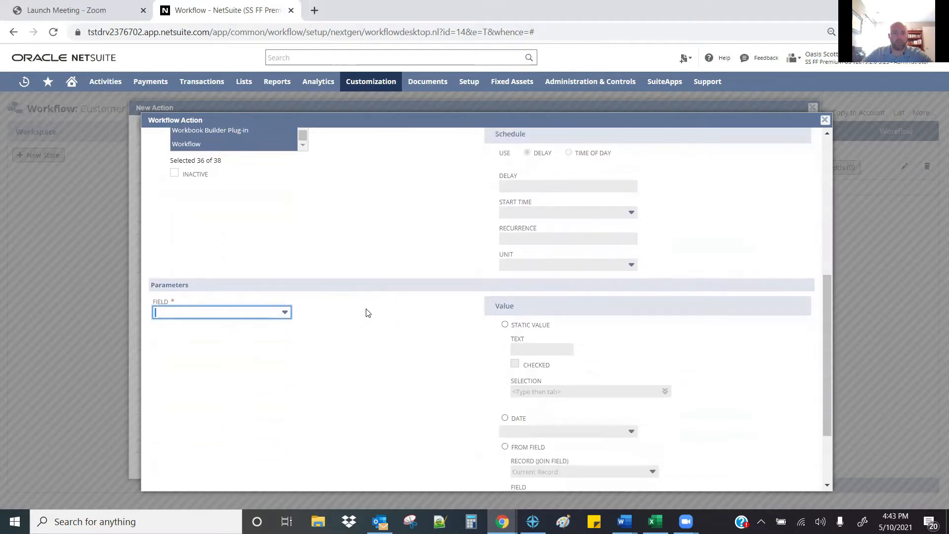
pyautogui.click(186, 314)
pyautogui.write('Terms')
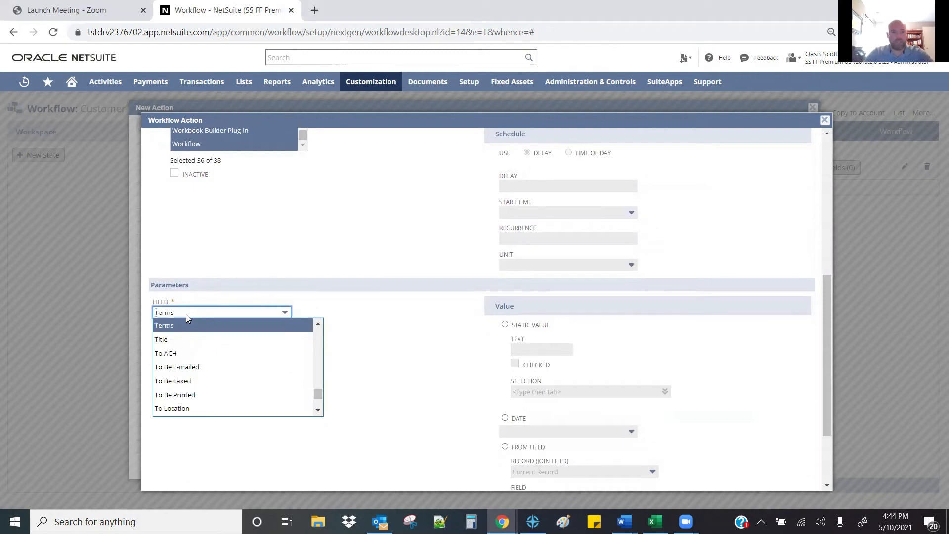
pyautogui.press('Tab')
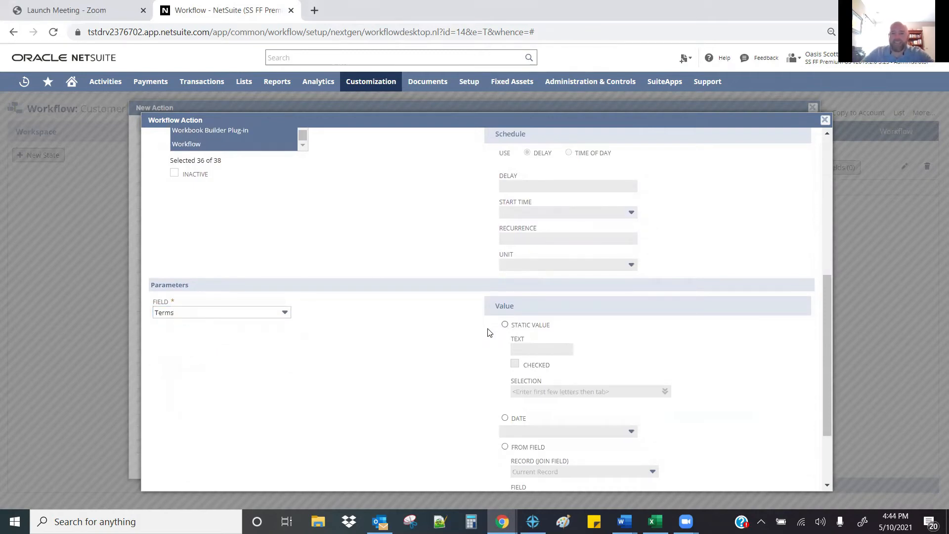
# Step: Give the action the static value Due on receipt, and save both the action and State 1
pyautogui.scroll(-1, 487, 333)
pyautogui.click(504, 263)
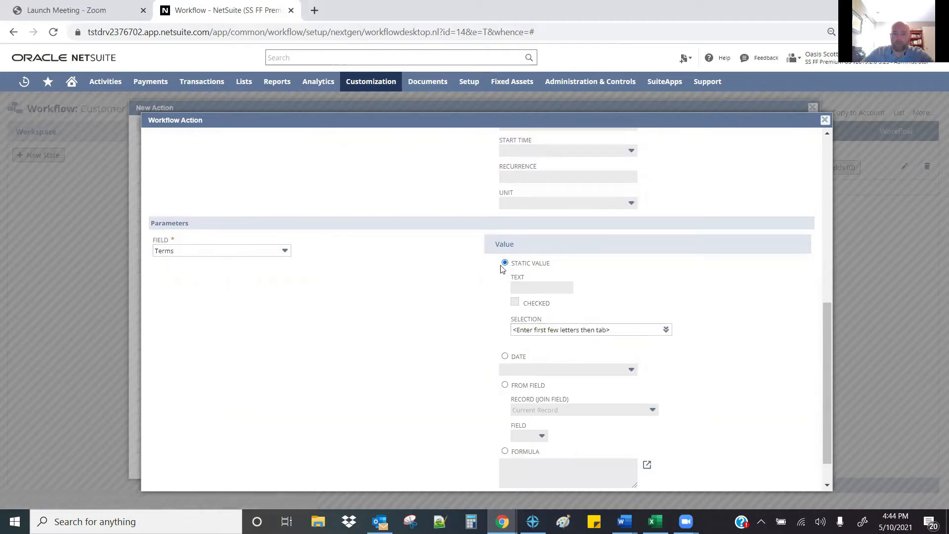
pyautogui.click(665, 329)
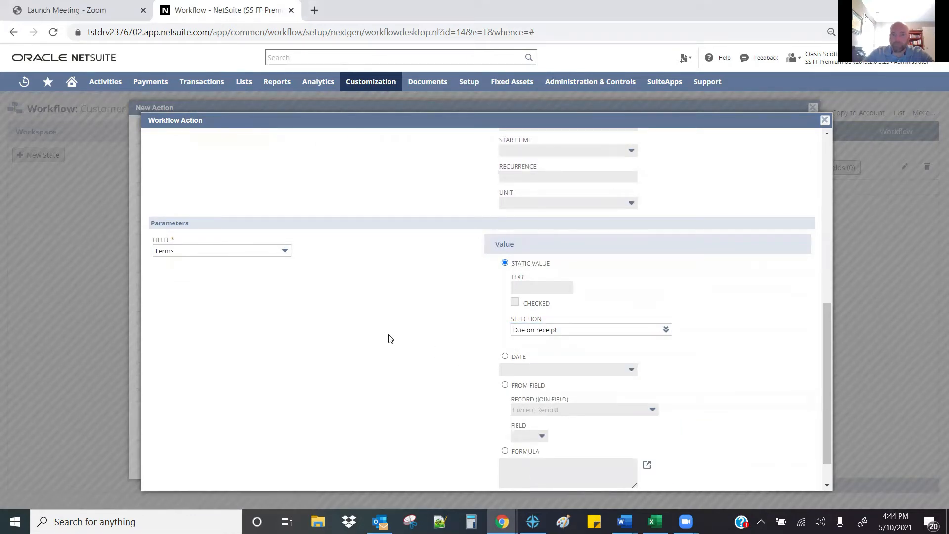
pyautogui.scroll(8, 390, 339)
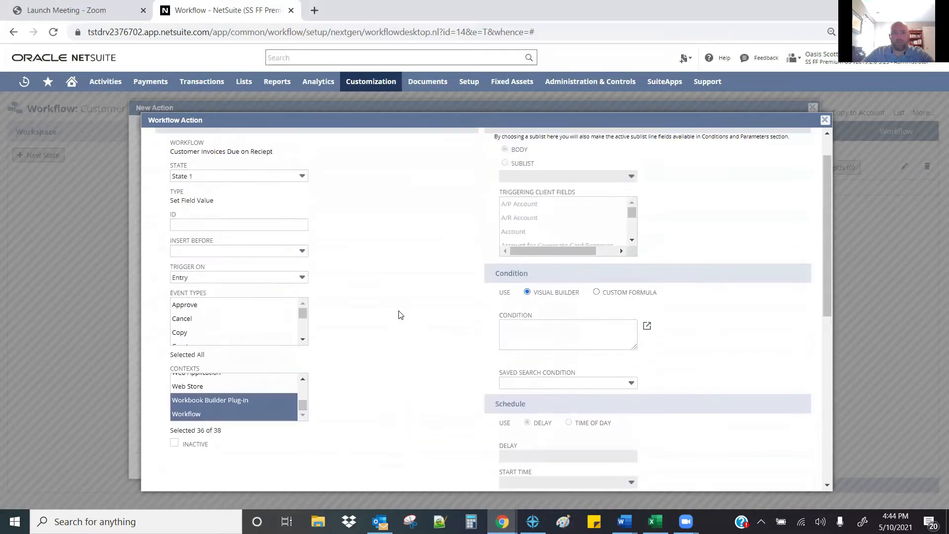
pyautogui.scroll(1, 400, 316)
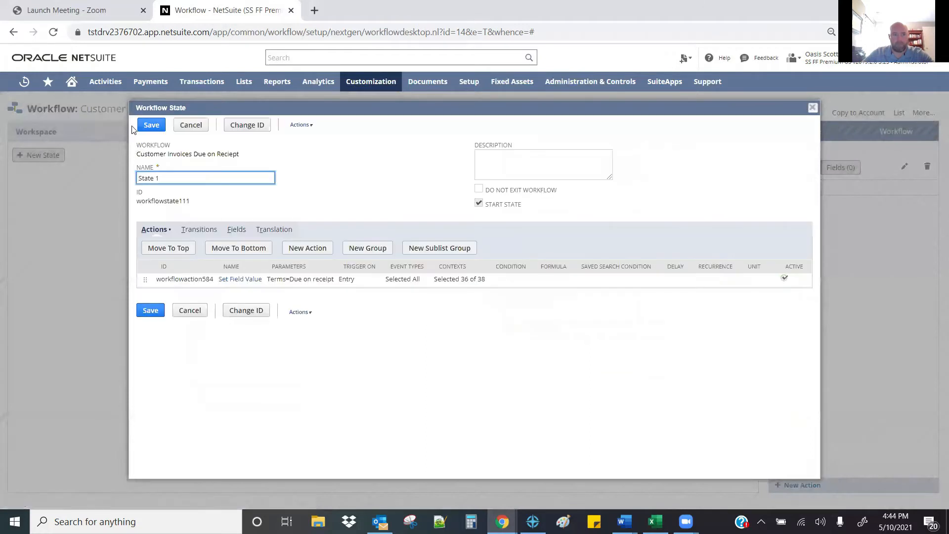
pyautogui.click(146, 128)
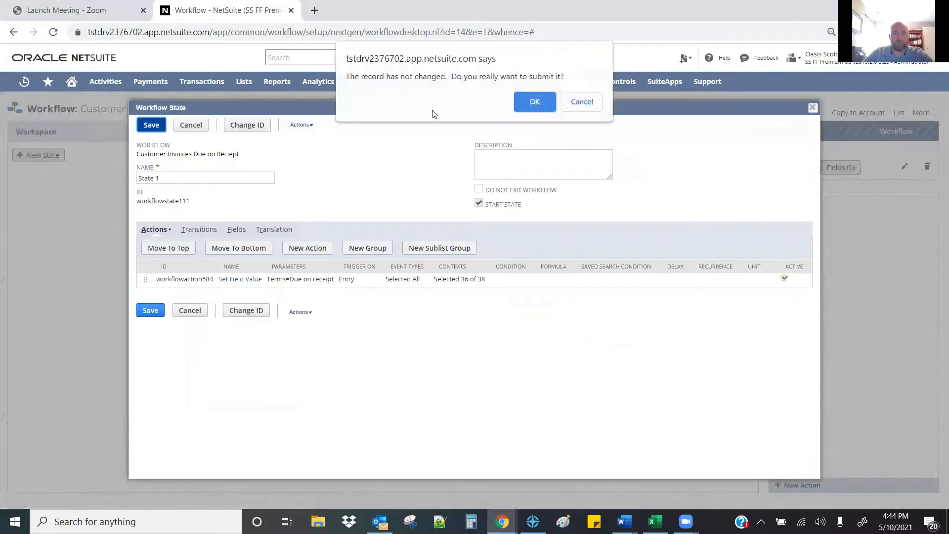
pyautogui.click(520, 101)
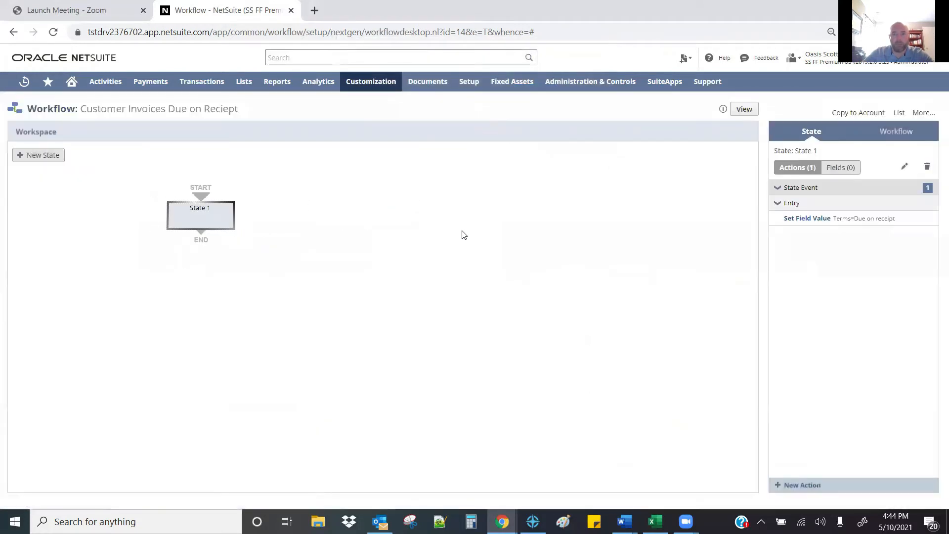
# Step: Leave workflow editing and start a new sales invoice
pyautogui.click(744, 109)
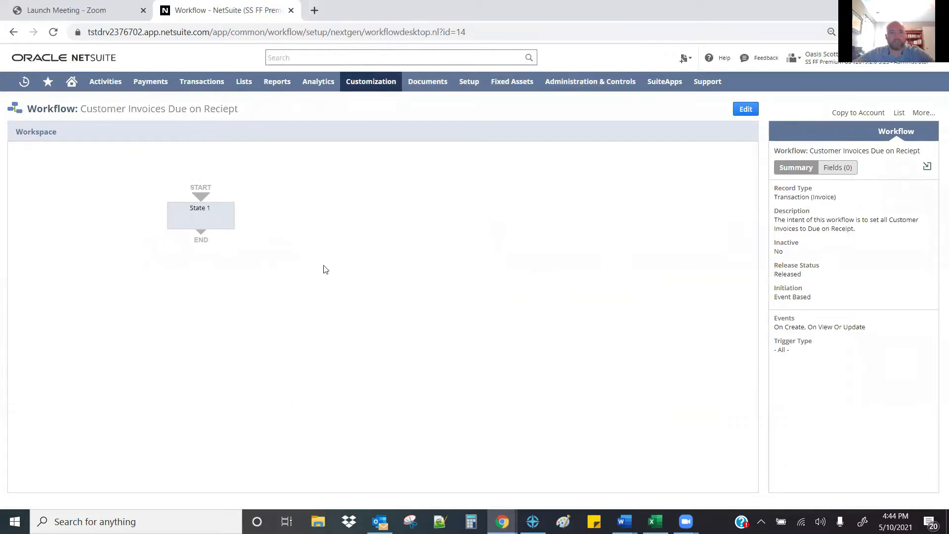
pyautogui.moveTo(203, 85)
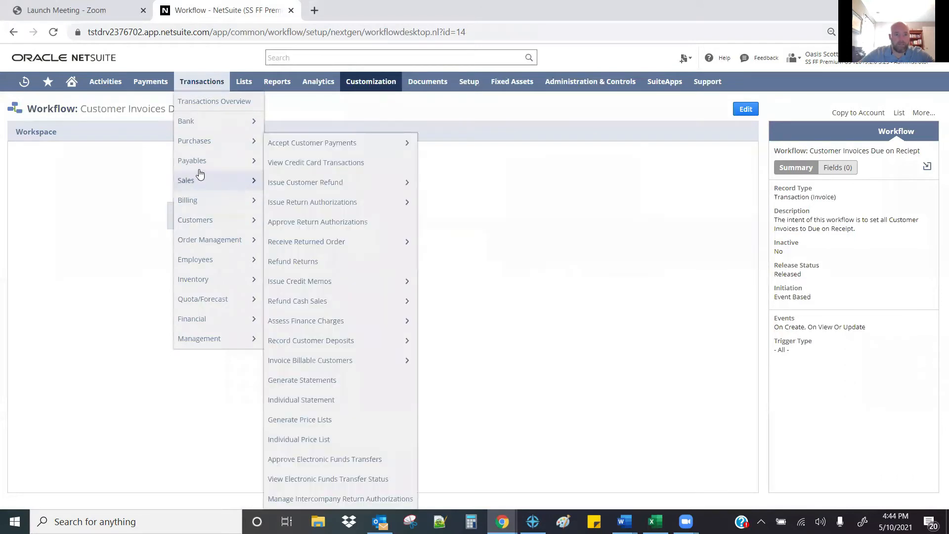
pyautogui.moveTo(196, 182)
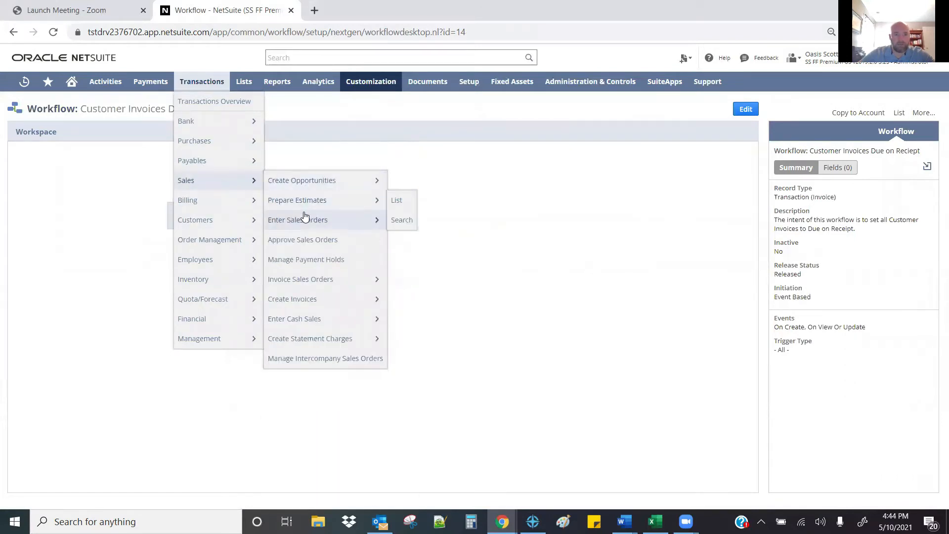
pyautogui.moveTo(303, 206)
pyautogui.click(295, 303)
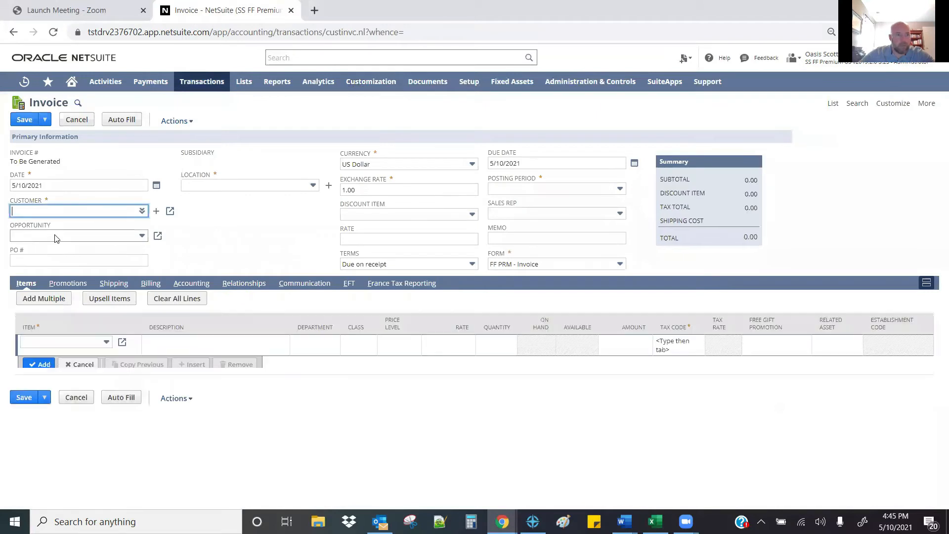
# Step: Choose Cards Inc as the invoice's customer and US-1 as its location
pyautogui.click(142, 211)
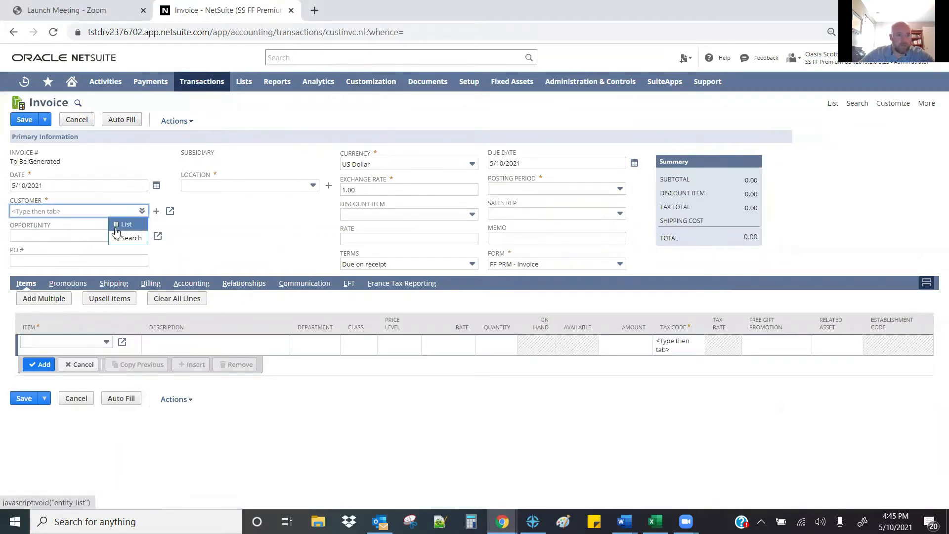
pyautogui.click(117, 225)
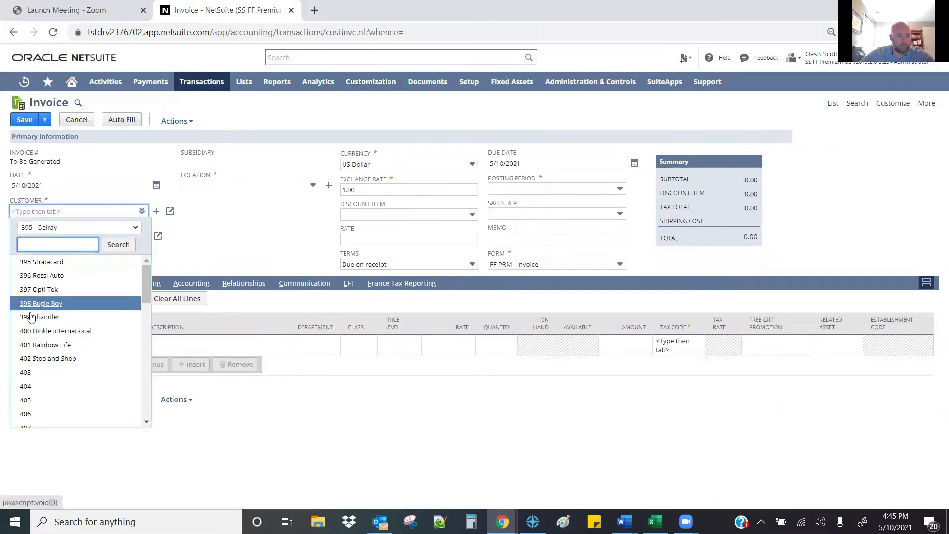
pyautogui.scroll(-4, 35, 330)
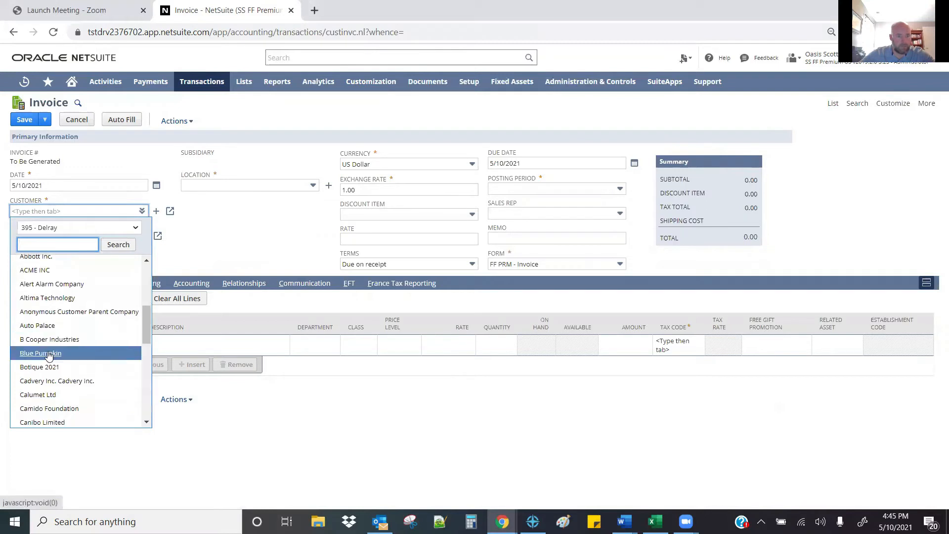
pyautogui.scroll(-1, 44, 355)
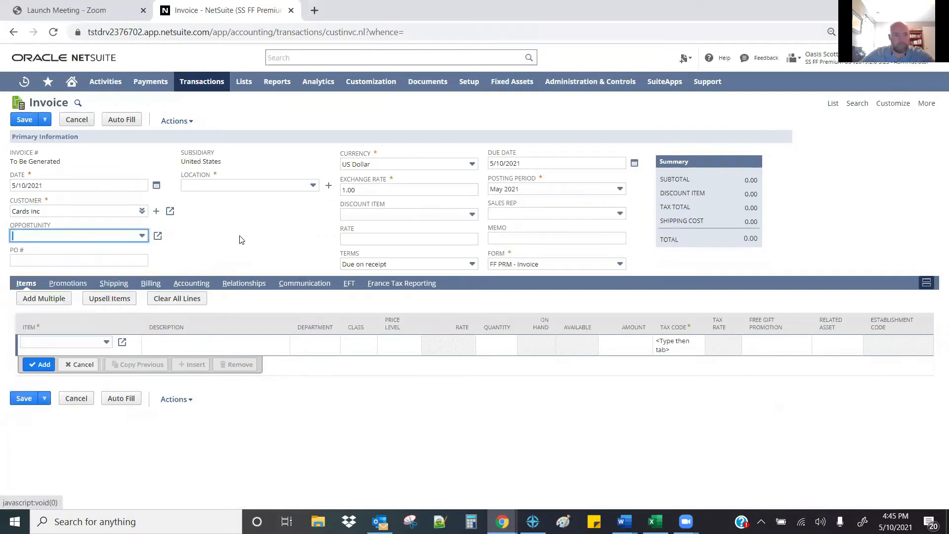
pyautogui.click(271, 185)
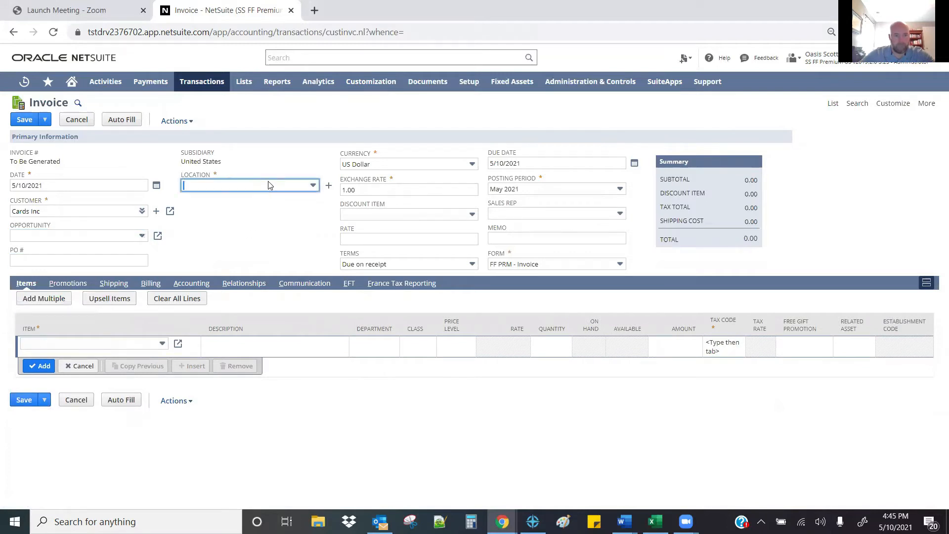
pyautogui.click(206, 227)
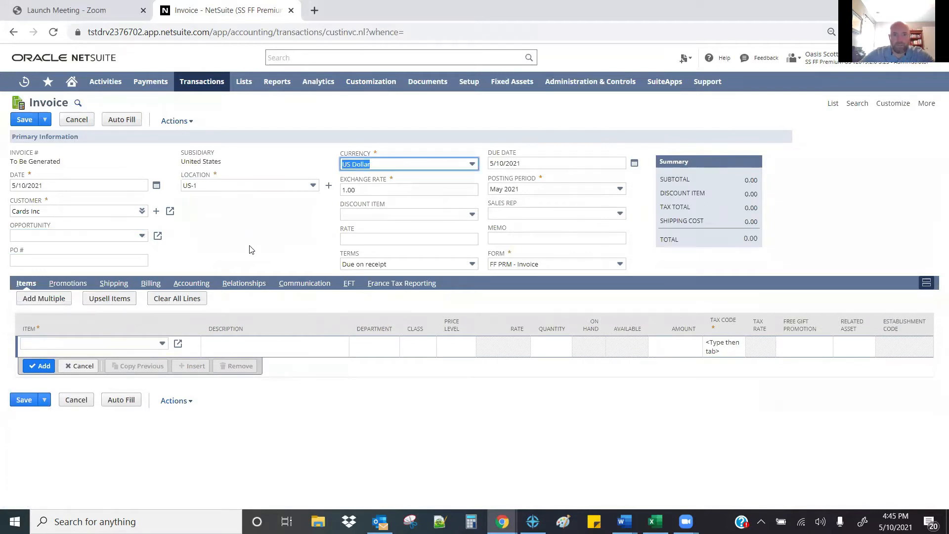
pyautogui.press('Tab')
pyautogui.press('Tab')
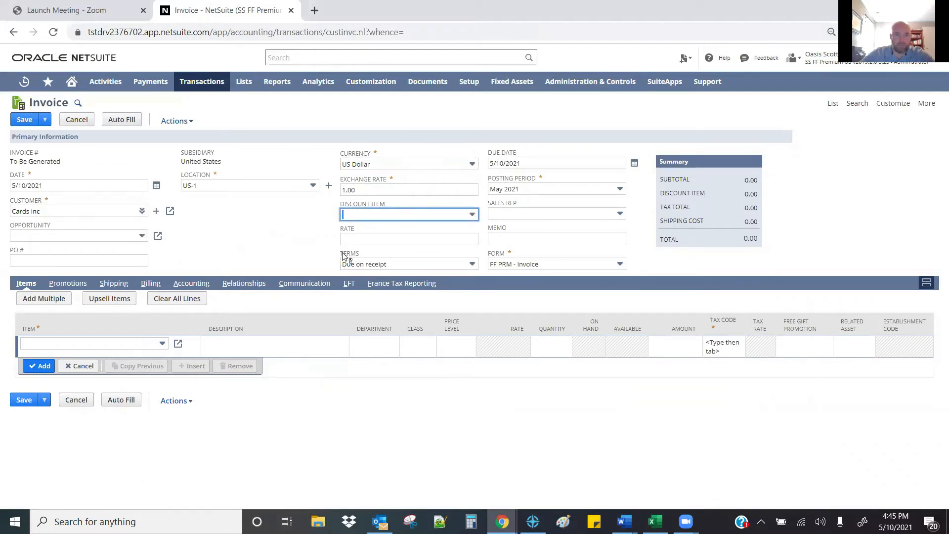
# Step: Choose Dell PowerEdge Server as the item on the invoice's first line
pyautogui.click(56, 344)
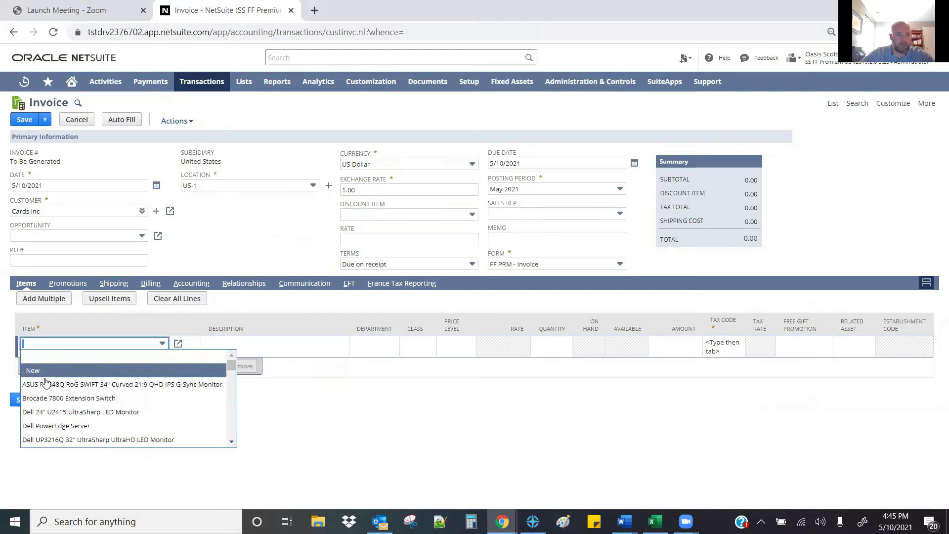
pyautogui.scroll(-1, 49, 405)
pyautogui.click(50, 381)
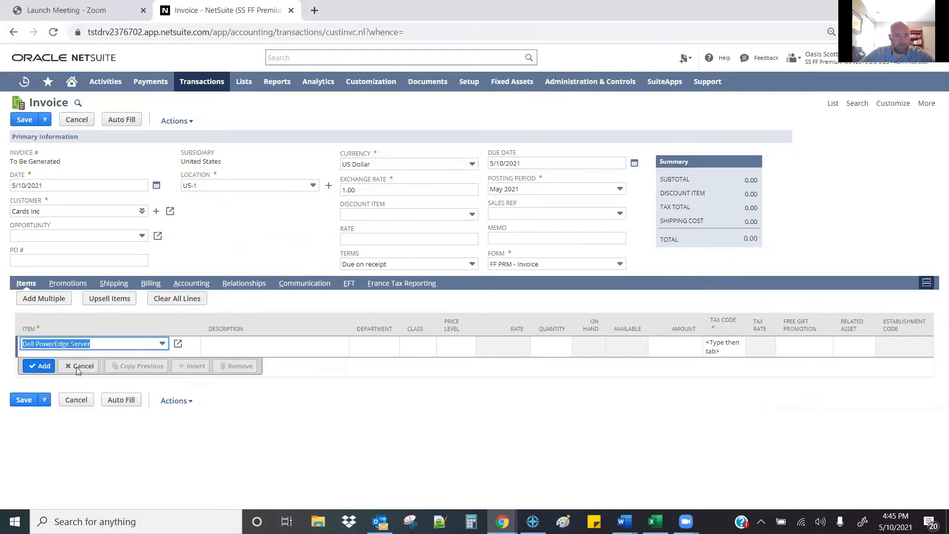
pyautogui.click(580, 115)
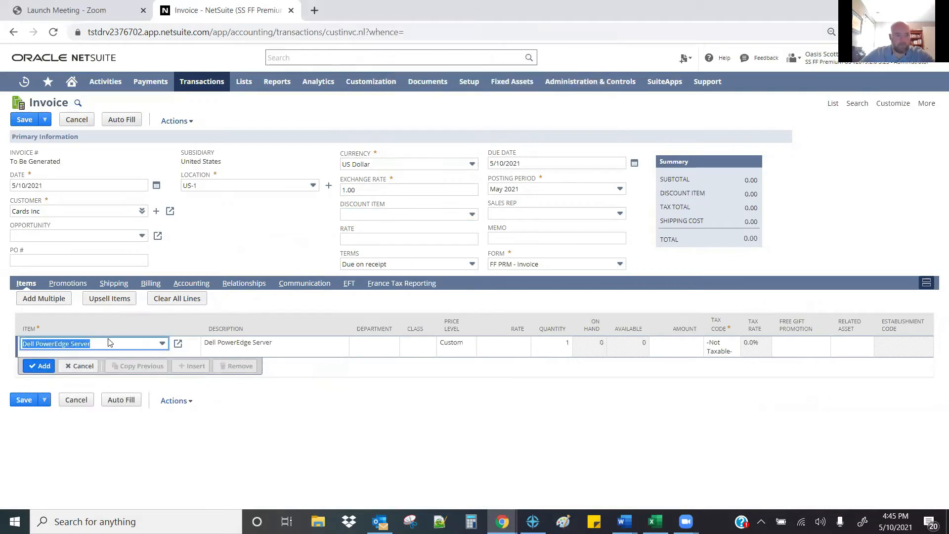
# Step: Change the line's item to Dell 24" U2415 UltraSharp LED Monitor, add the line, and save the invoice
pyautogui.click(103, 346)
pyautogui.scroll(2, 104, 386)
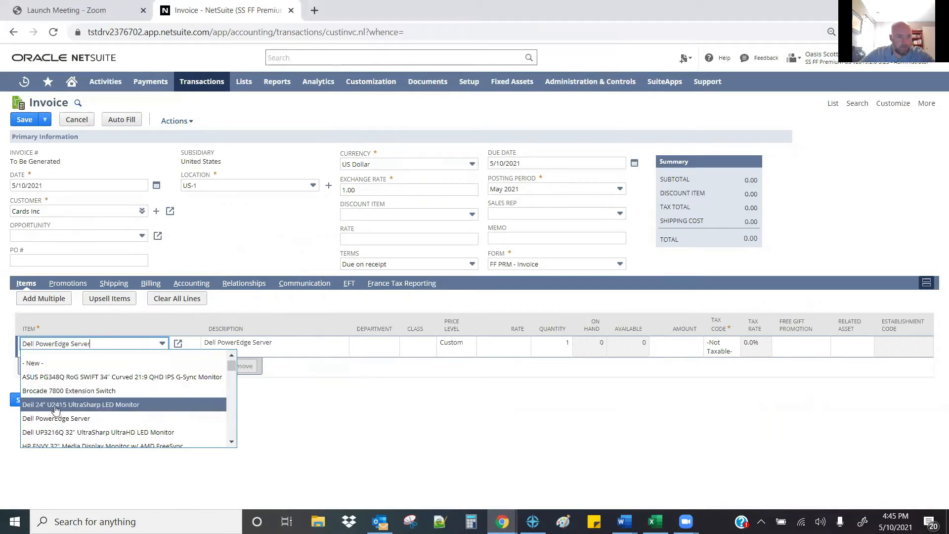
pyautogui.click(101, 398)
pyautogui.press('Tab')
pyautogui.press('Tab')
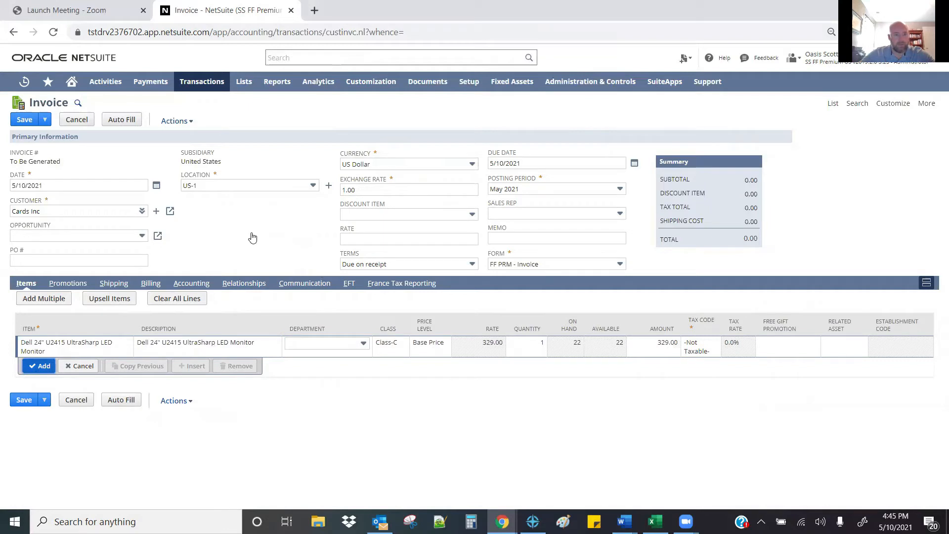
pyautogui.click(42, 367)
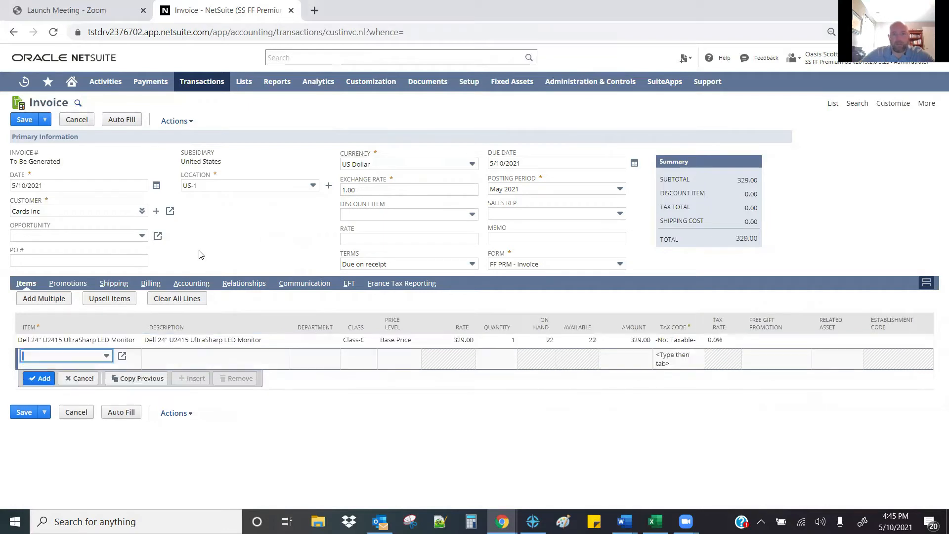
pyautogui.click(24, 119)
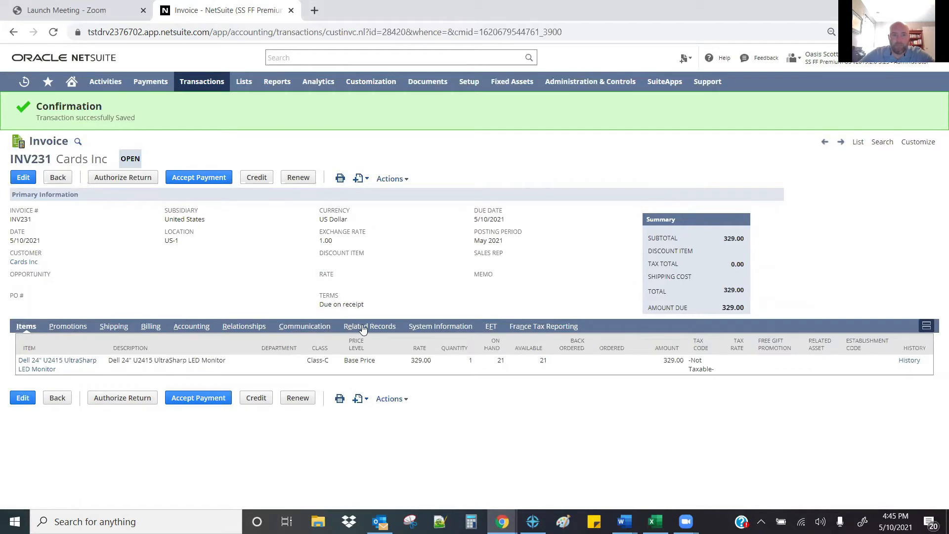
# Step: Examine the saved invoice's workflow history and the Set Field Value details in the first State 1 entry's log
pyautogui.click(430, 329)
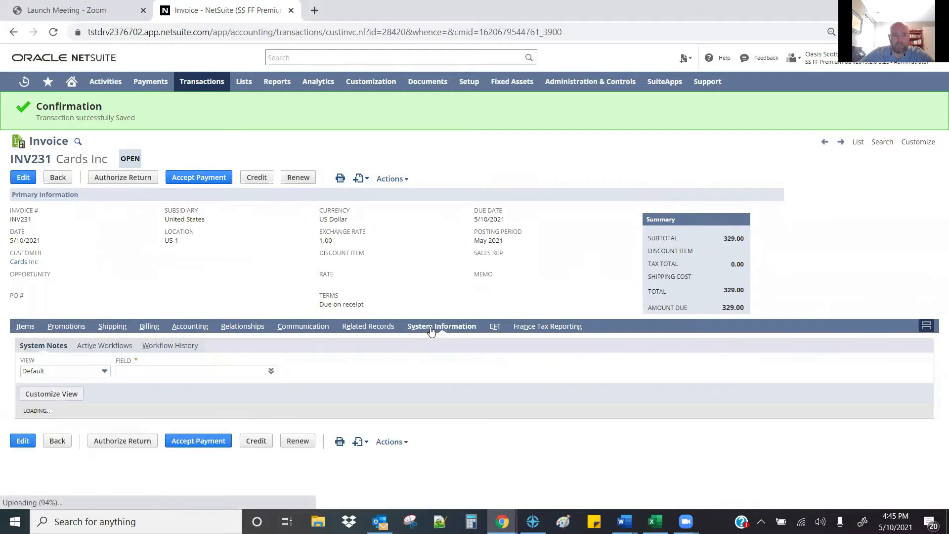
pyautogui.click(163, 347)
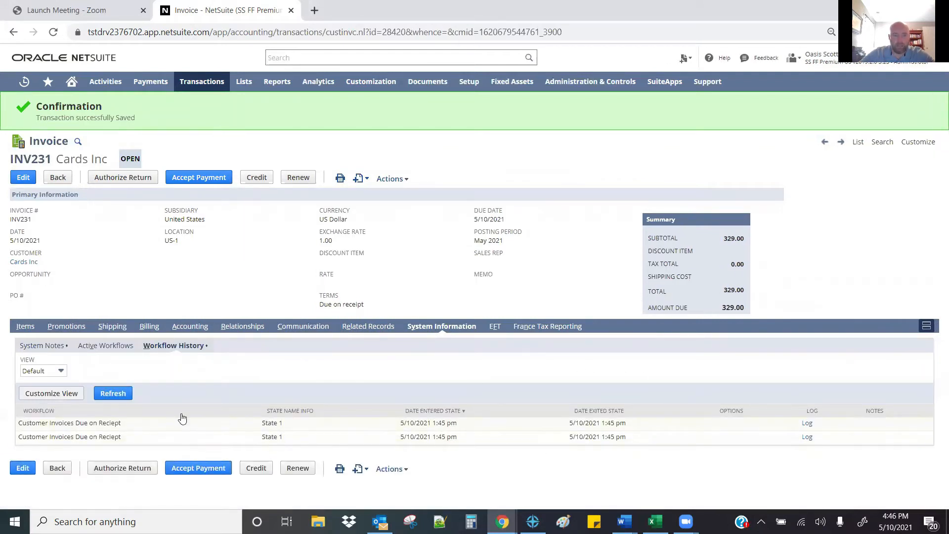
pyautogui.click(807, 425)
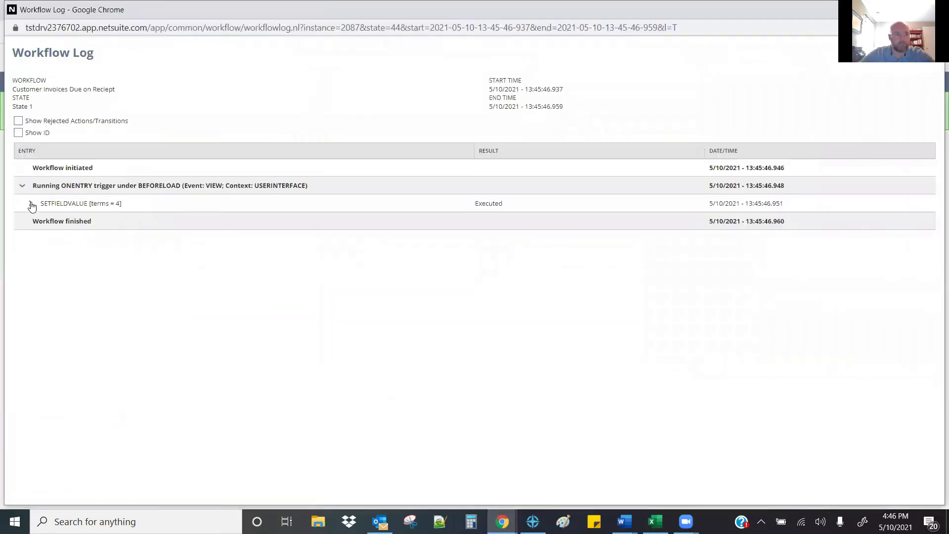
pyautogui.click(30, 204)
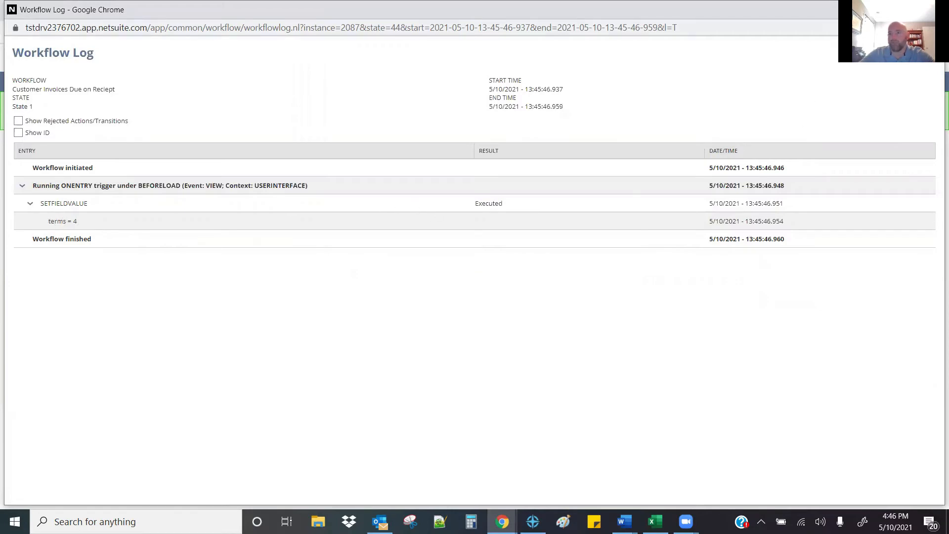
pyautogui.click(933, 9)
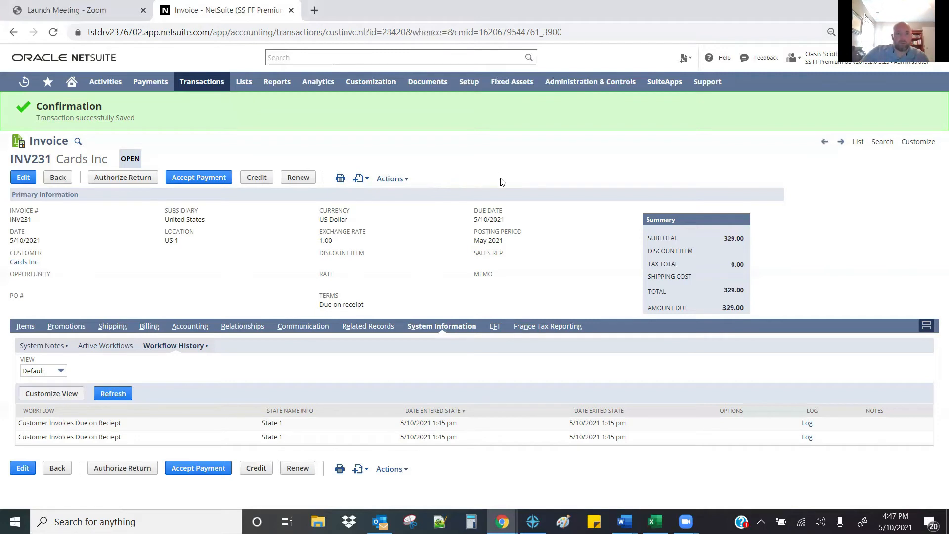
# Step: Start a new workflow named Closed/ Won Opportunity Notice with the ID _oasis_closewonnotice
pyautogui.moveTo(366, 85)
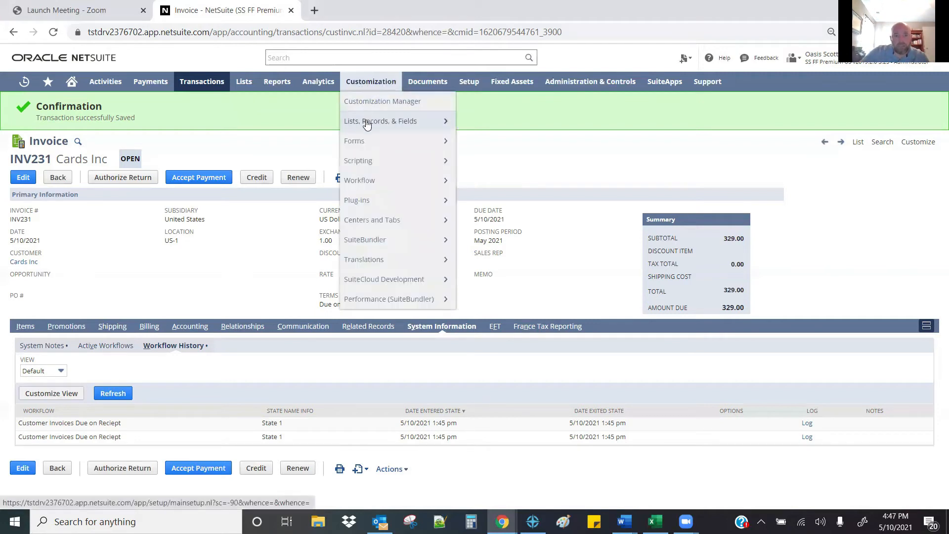
pyautogui.moveTo(367, 183)
pyautogui.moveTo(480, 183)
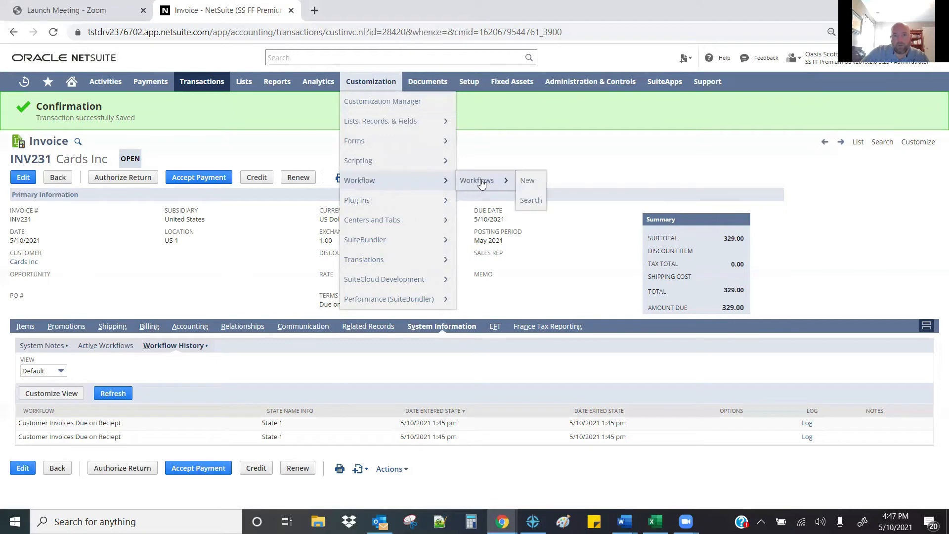
pyautogui.click(527, 181)
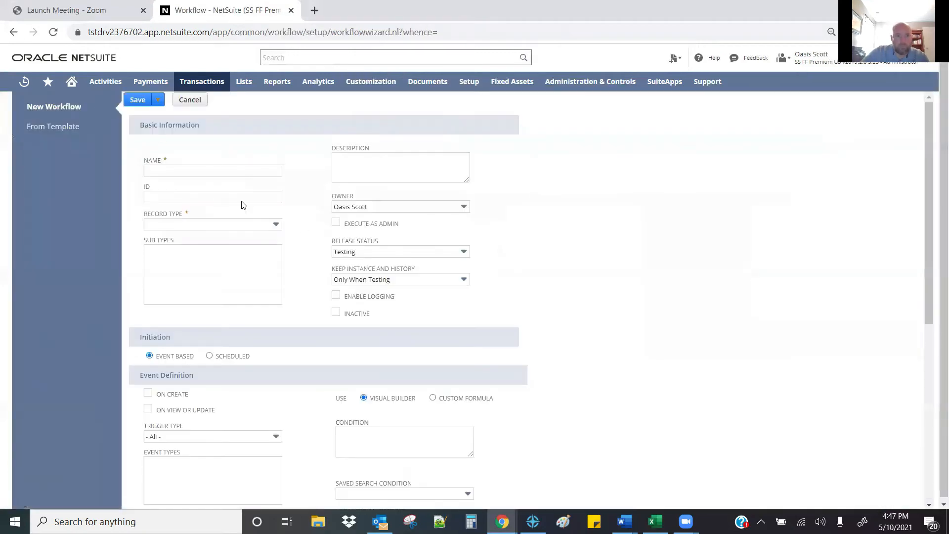
pyautogui.click(183, 171)
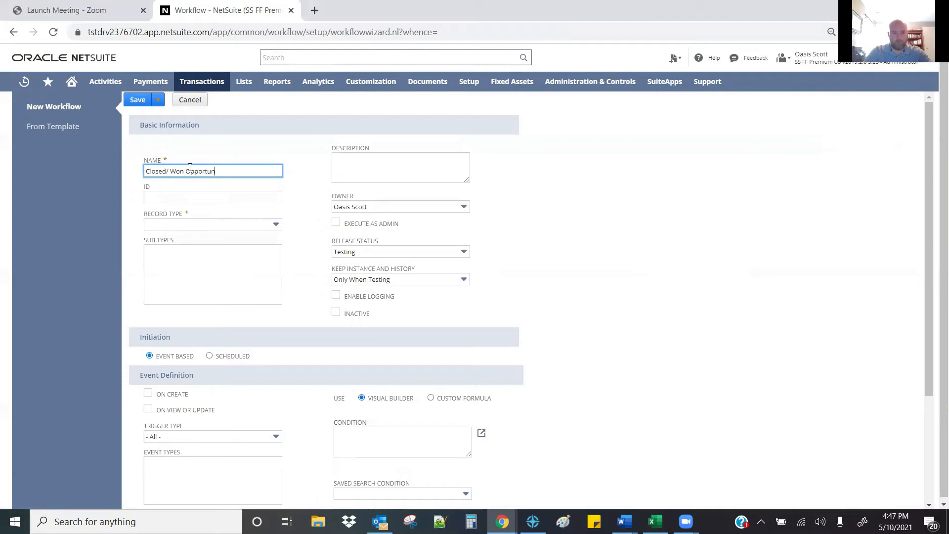
pyautogui.press('Tab')
pyautogui.write('_oas')
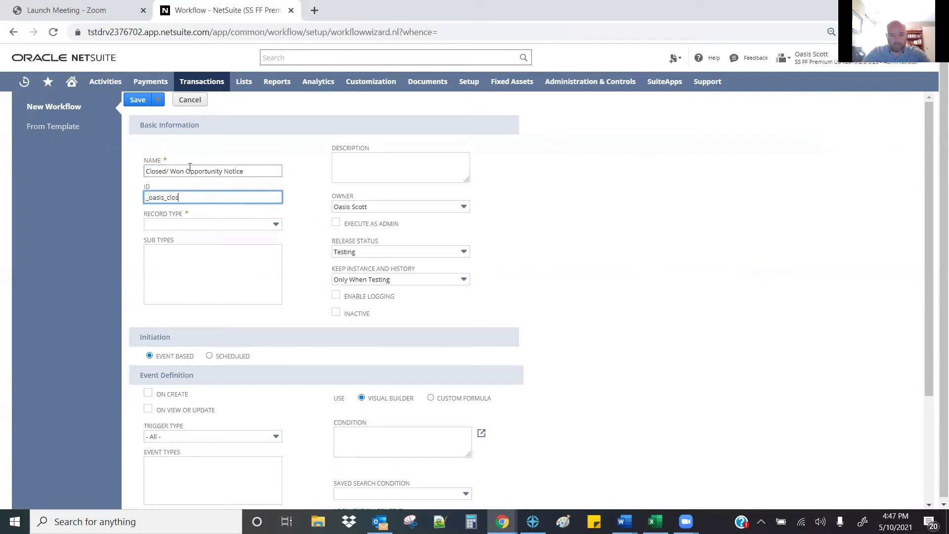
pyautogui.write('is_closewonc')
pyautogui.write('otice')
pyautogui.press('Tab')
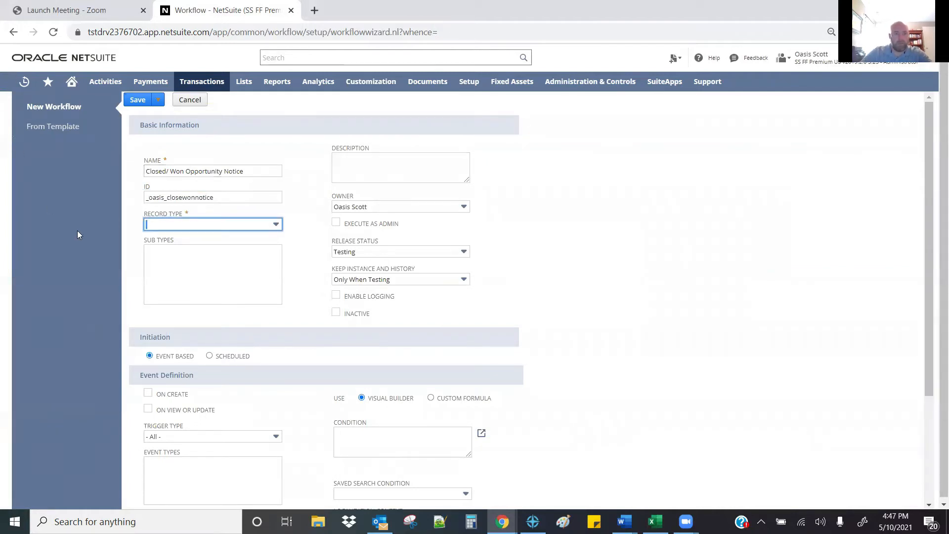
# Step: Try Transaction as the workflow's record type and look through its sub types
pyautogui.click(208, 224)
pyautogui.write('Transaction')
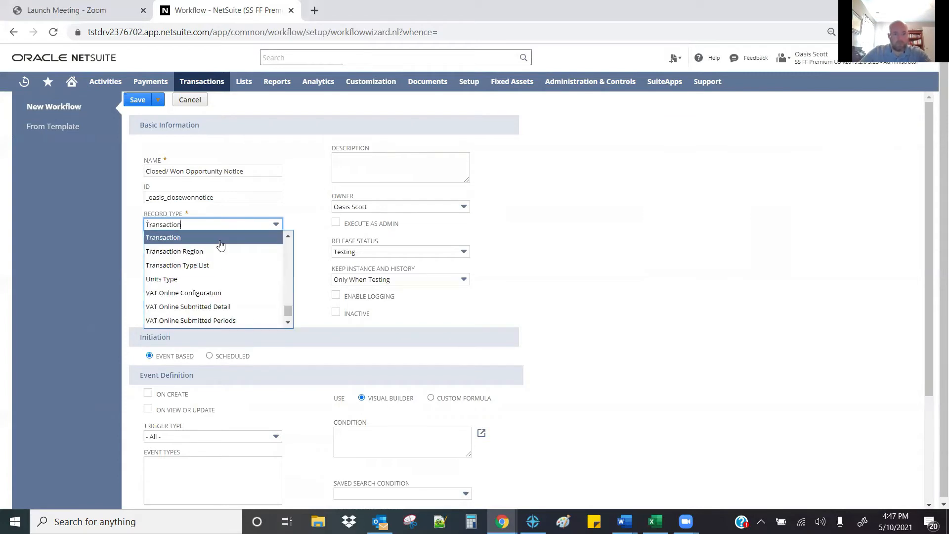
pyautogui.click(158, 238)
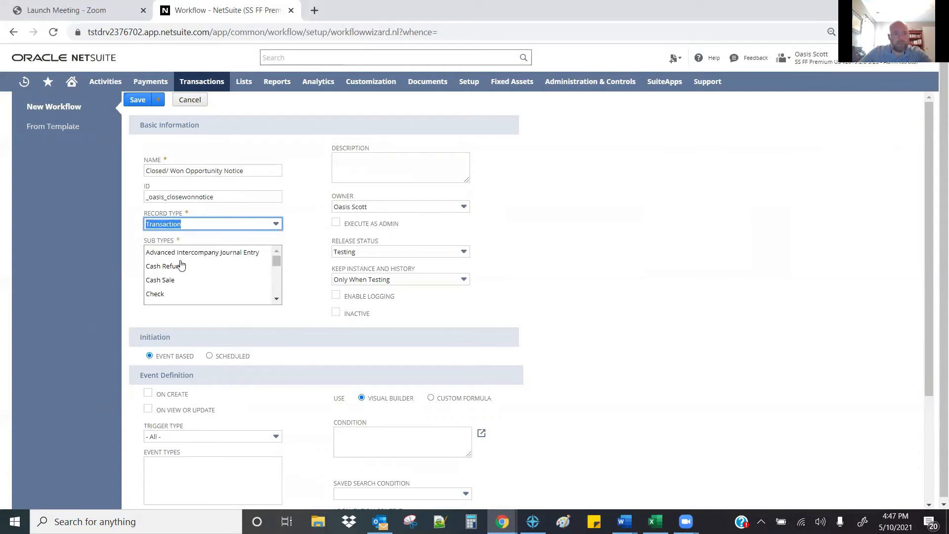
pyautogui.moveTo(274, 261); pyautogui.dragTo(278, 300)
pyautogui.scroll(2, 239, 278)
# Step: Set the workflow's record type to Opportunity and have it initiate on create
pyautogui.click(198, 223)
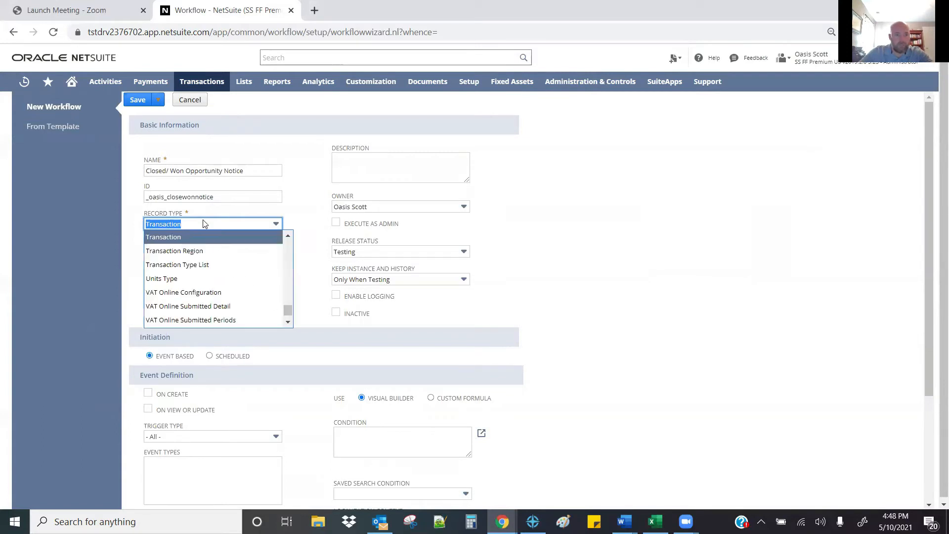
pyautogui.moveTo(198, 224); pyautogui.dragTo(133, 224)
pyautogui.write('op')
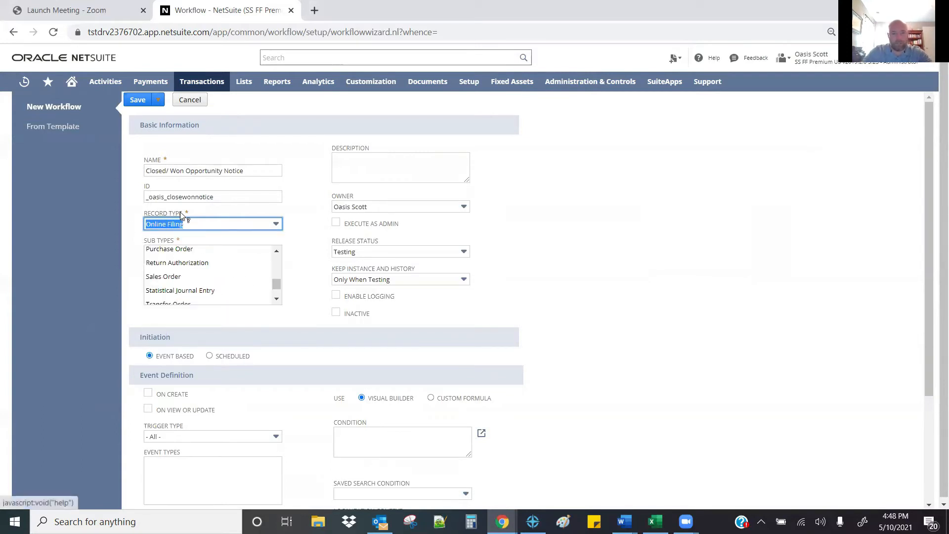
pyautogui.press('Tab')
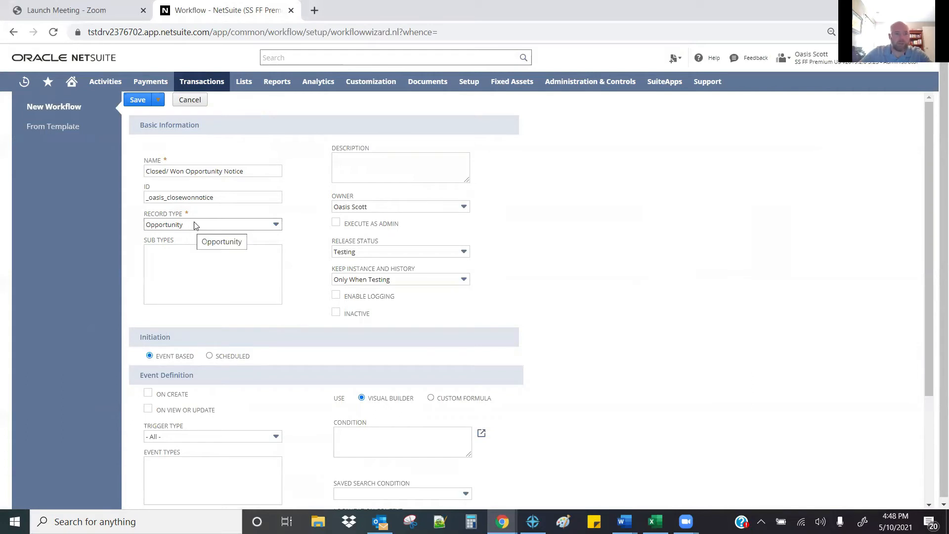
pyautogui.scroll(-3, 294, 338)
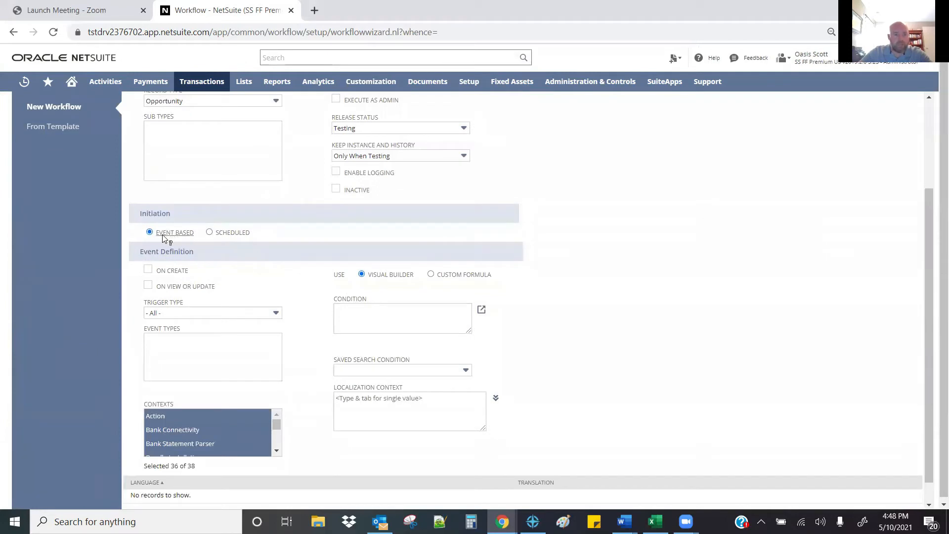
pyautogui.click(147, 270)
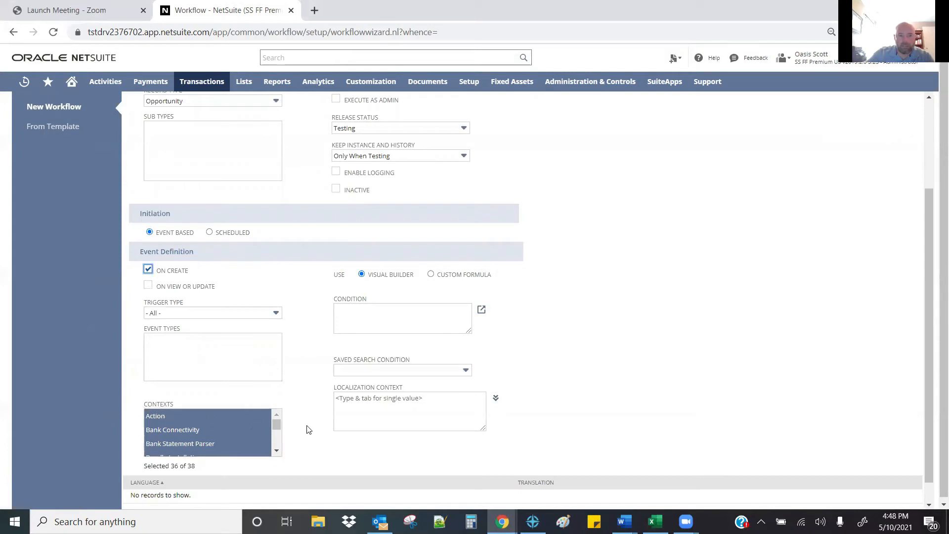
# Step: Enter the workflow description "The intent of this workflow is notify accounting when deal is closed." with the spelling corrected
pyautogui.scroll(1, 287, 410)
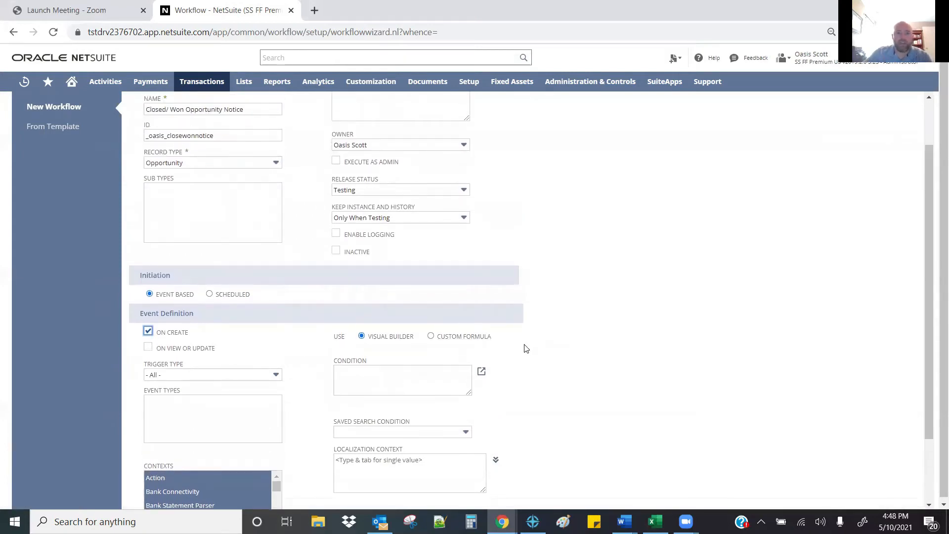
pyautogui.scroll(1, 523, 346)
pyautogui.click(365, 169)
pyautogui.write('The in')
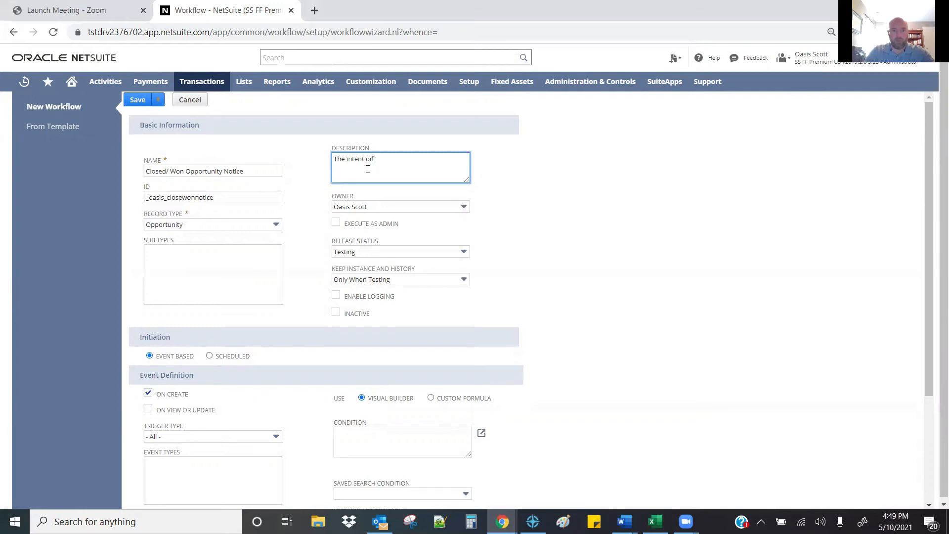
pyautogui.write('tent of this work')
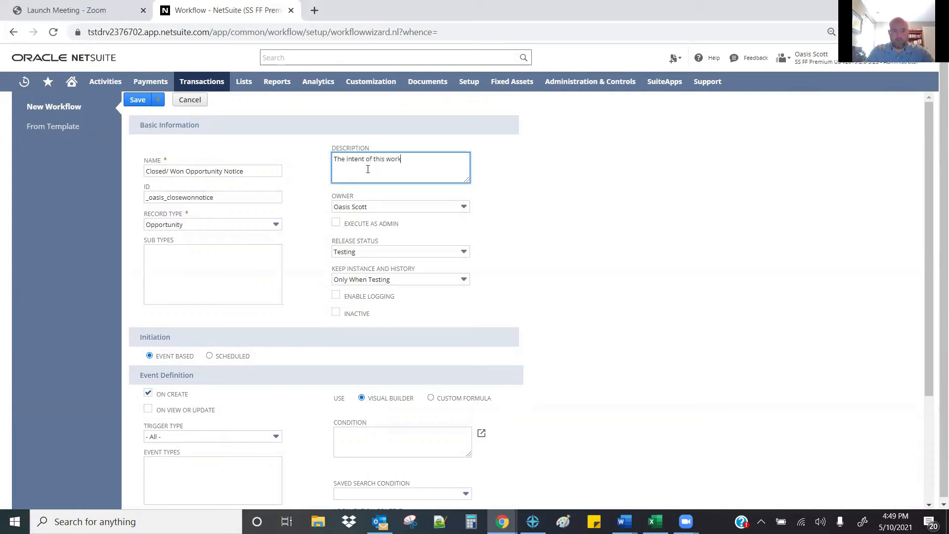
pyautogui.write('flow is notif')
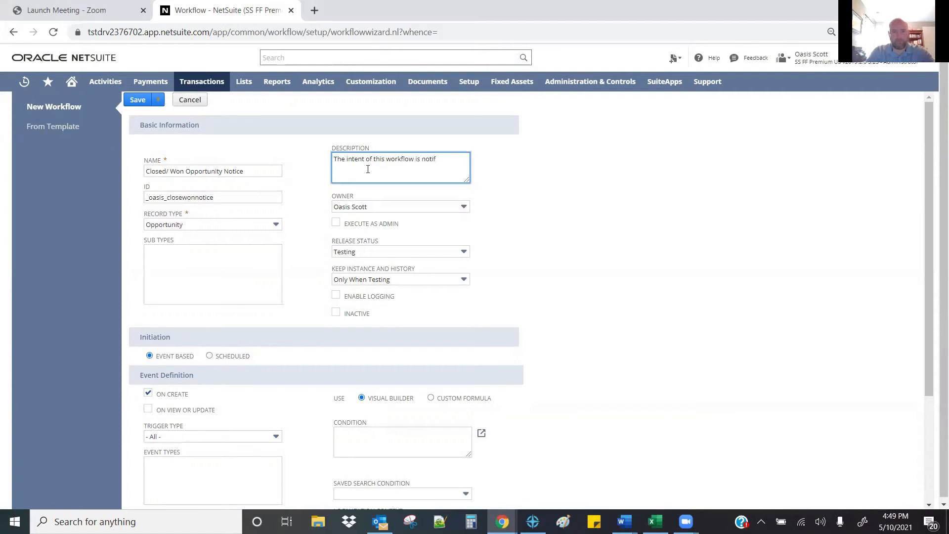
pyautogui.write('tnign when deal is closed.')
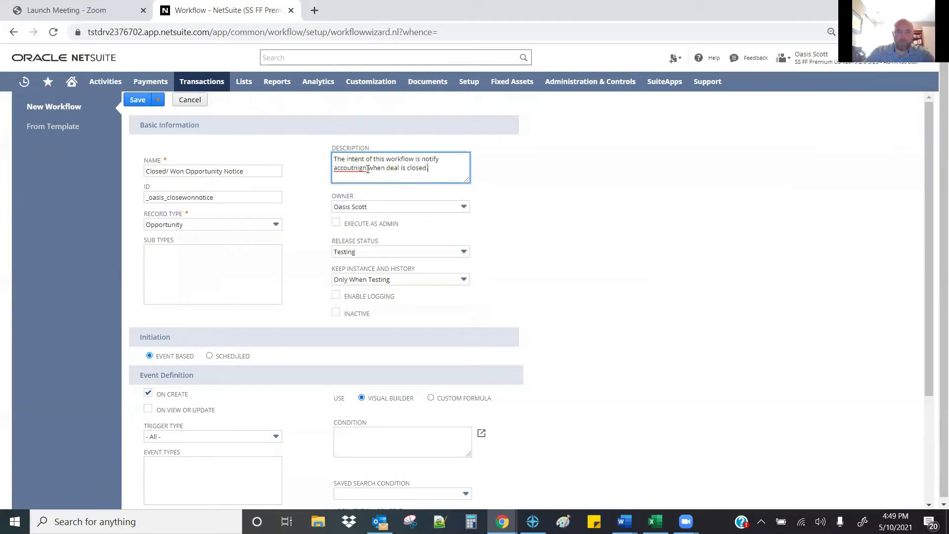
pyautogui.rightClick(349, 168)
pyautogui.click(368, 173)
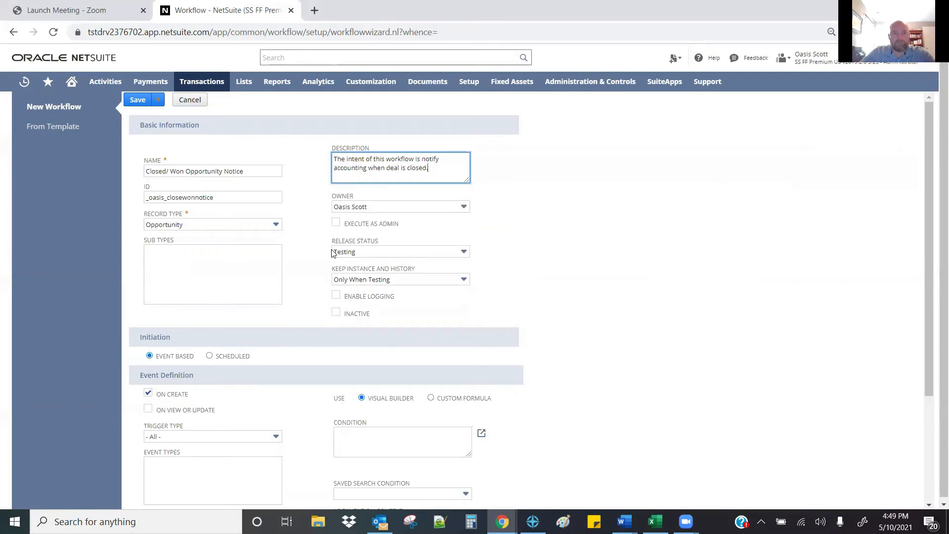
# Step: Set the workflow's release status to Released
pyautogui.click(351, 253)
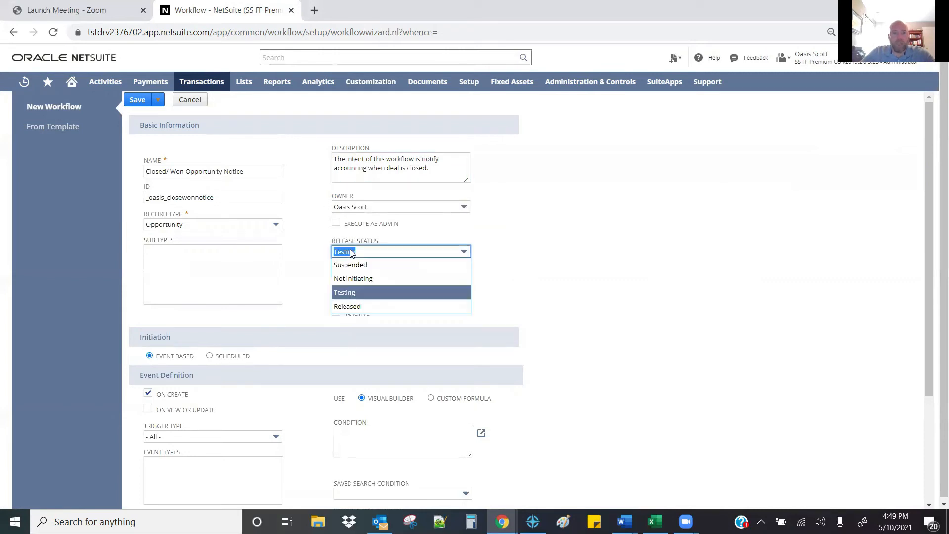
pyautogui.click(346, 306)
pyautogui.click(303, 294)
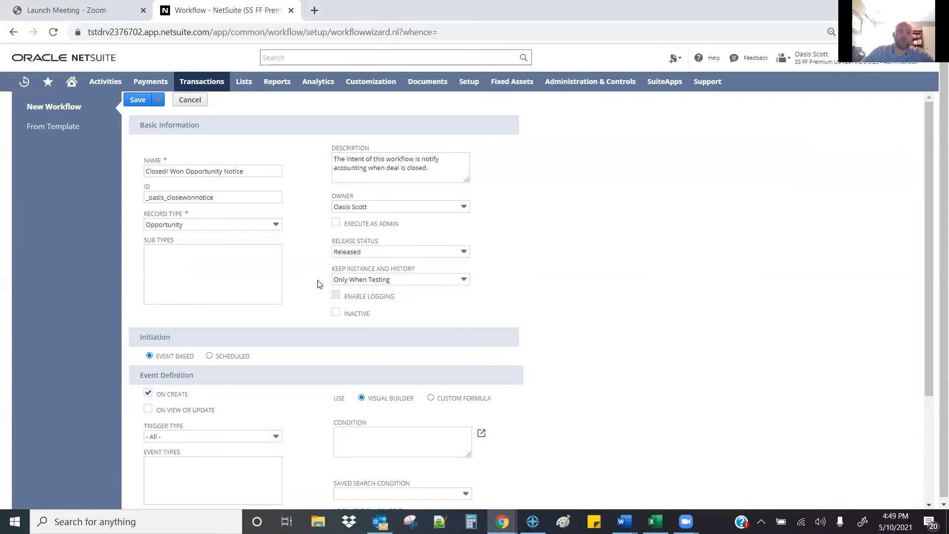
# Step: Set Keep Instance and History to Always with logging enabled, and save the workflow
pyautogui.click(353, 283)
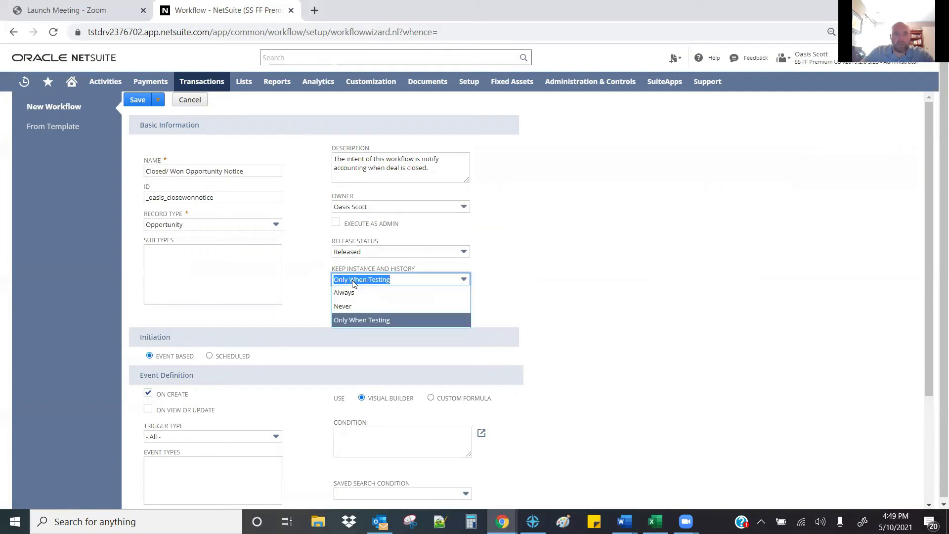
pyautogui.click(346, 293)
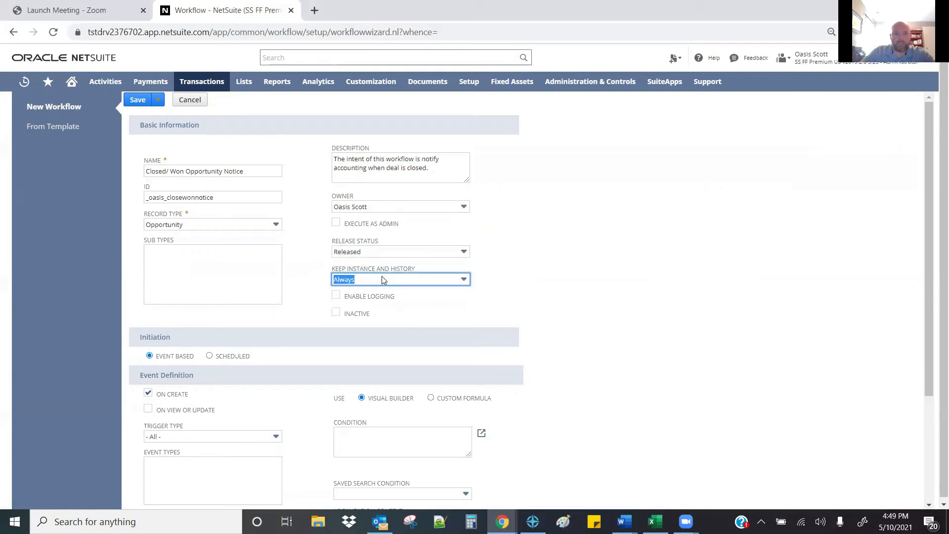
pyautogui.click(335, 296)
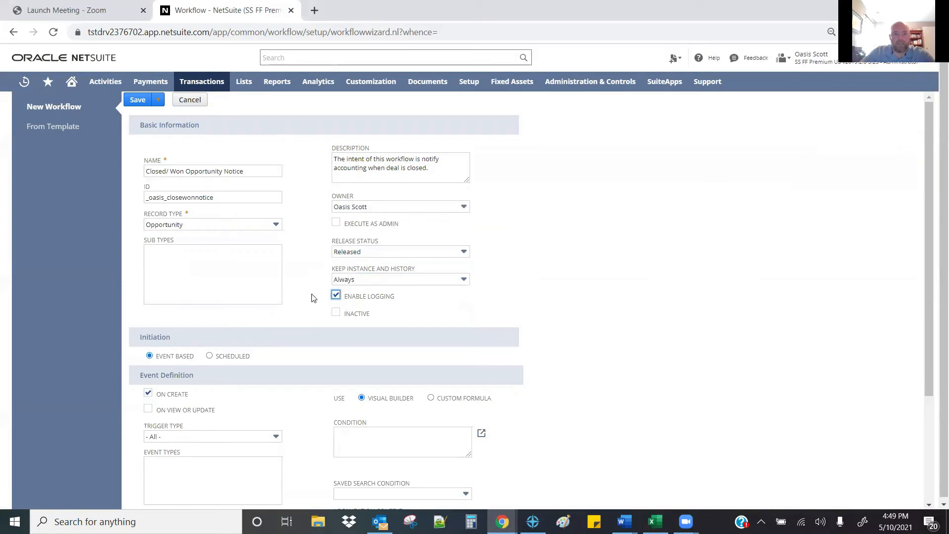
pyautogui.scroll(-3, 307, 307)
pyautogui.scroll(3, 514, 350)
pyautogui.click(133, 99)
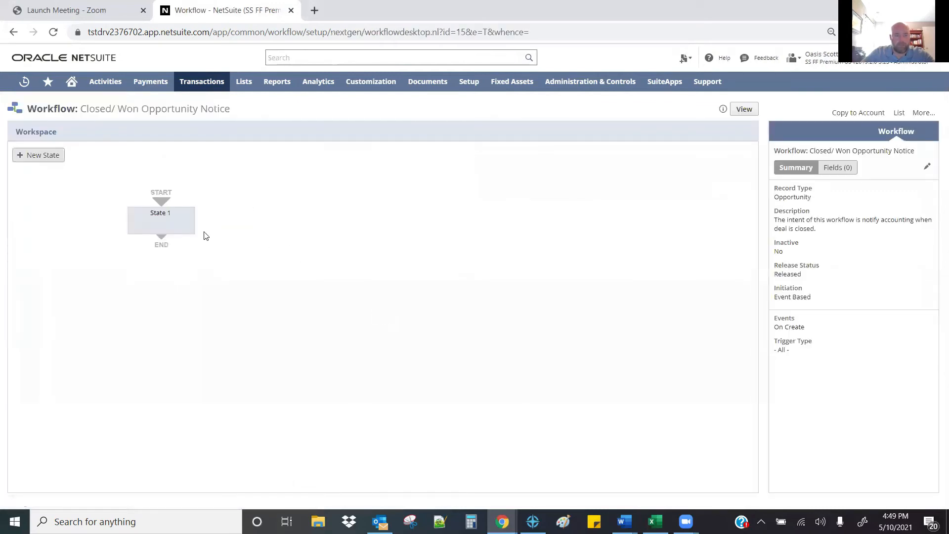
# Step: Open State 1 for editing and add a new Send Email action to it
pyautogui.click(163, 221)
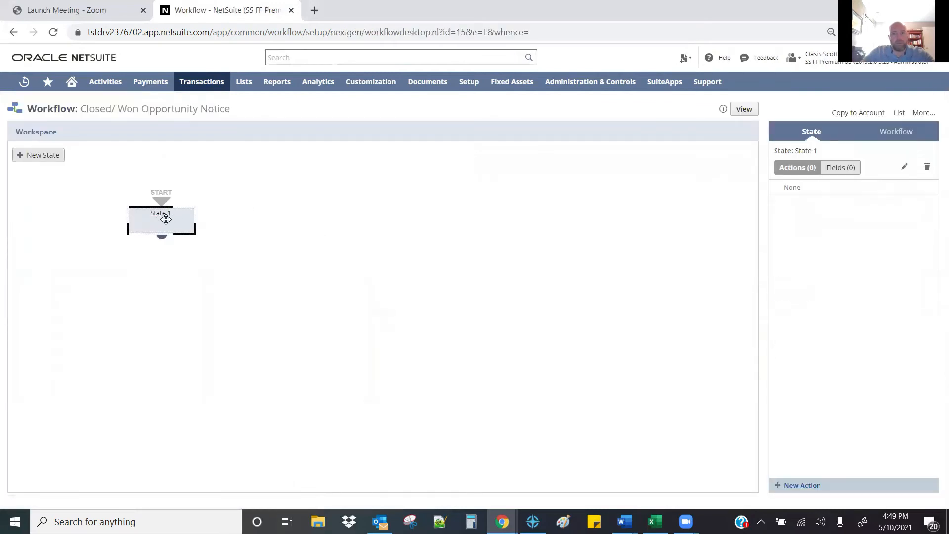
pyautogui.click(905, 166)
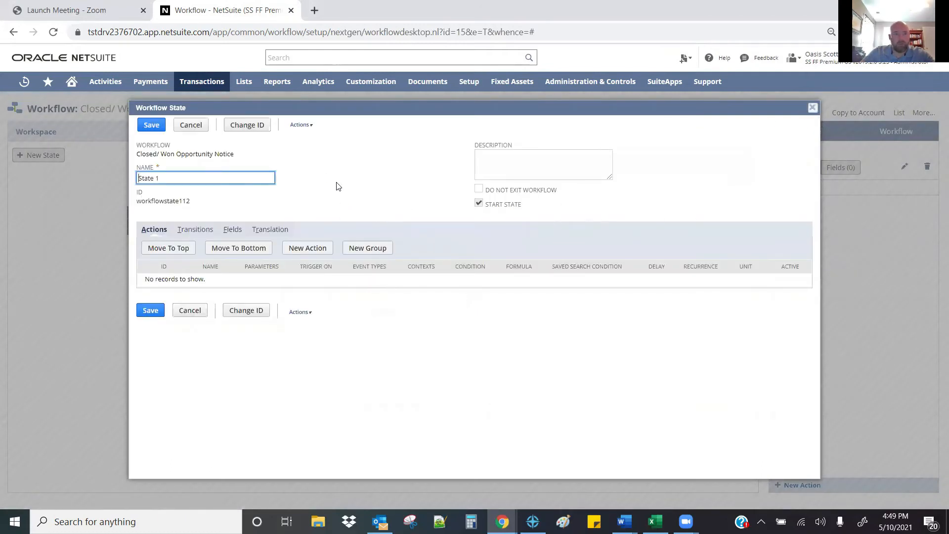
pyautogui.click(307, 248)
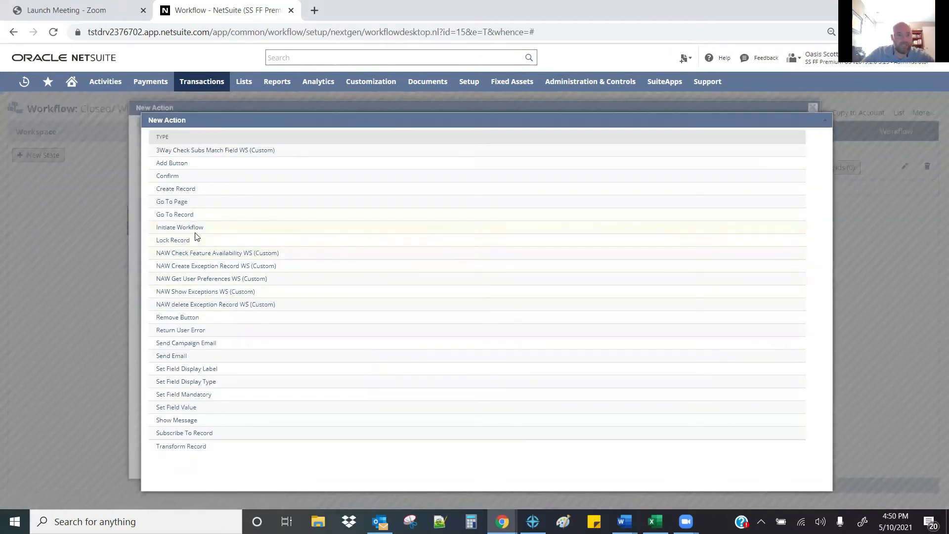
pyautogui.click(167, 356)
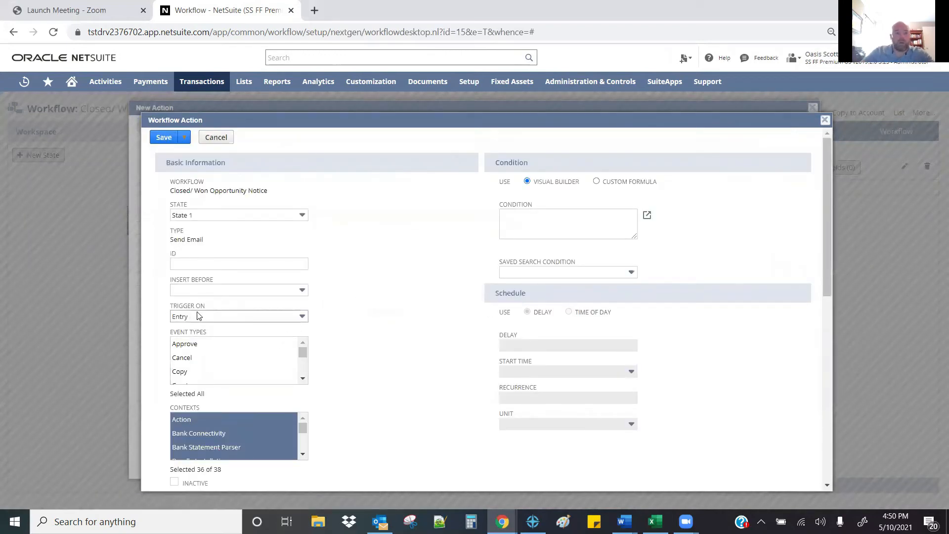
pyautogui.scroll(-3, 341, 375)
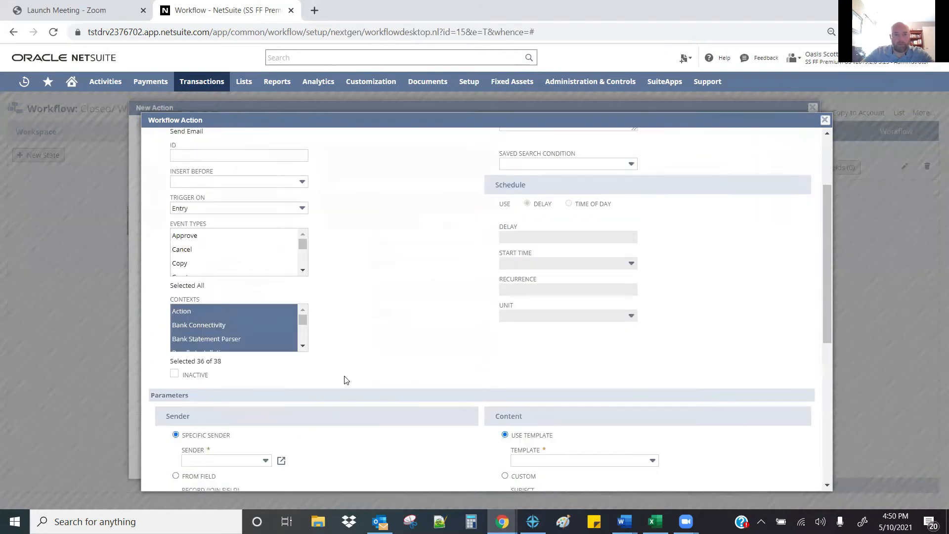
pyautogui.scroll(3, 506, 246)
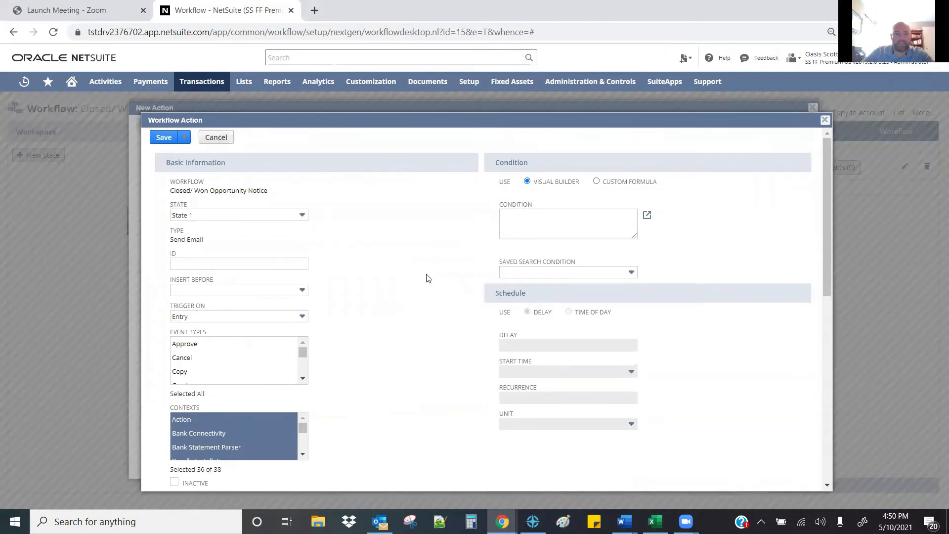
# Step: Set the email's sender to come from the User field of the Current Record
pyautogui.scroll(-2, 346, 396)
pyautogui.scroll(-3, 346, 331)
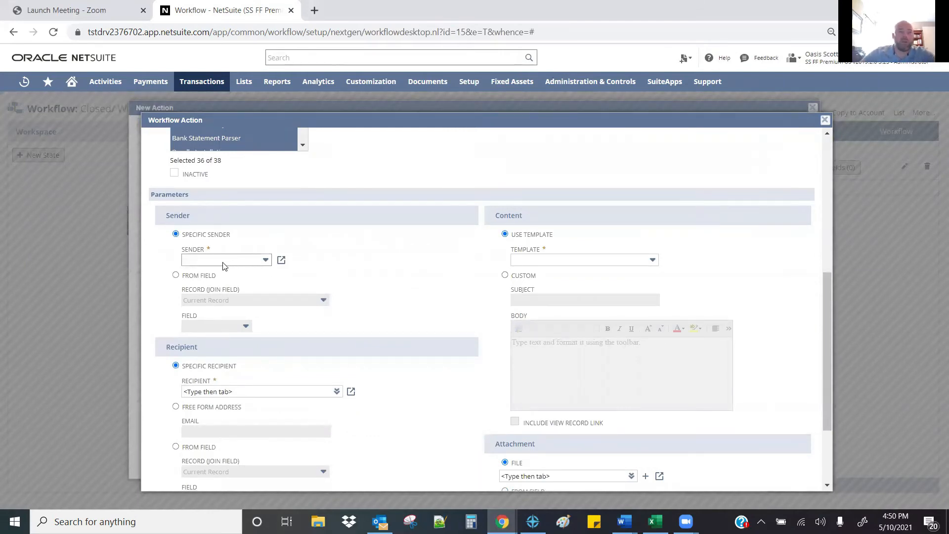
pyautogui.click(216, 262)
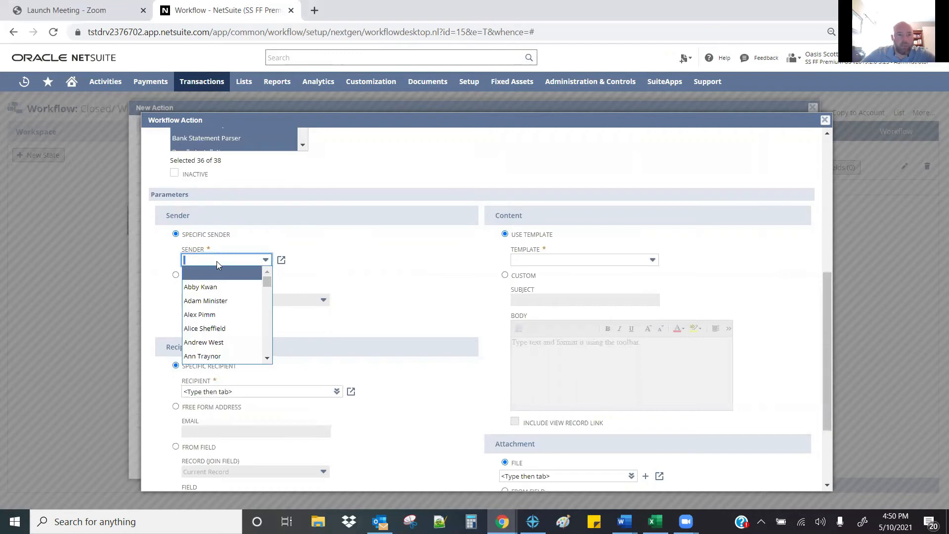
pyautogui.click(396, 249)
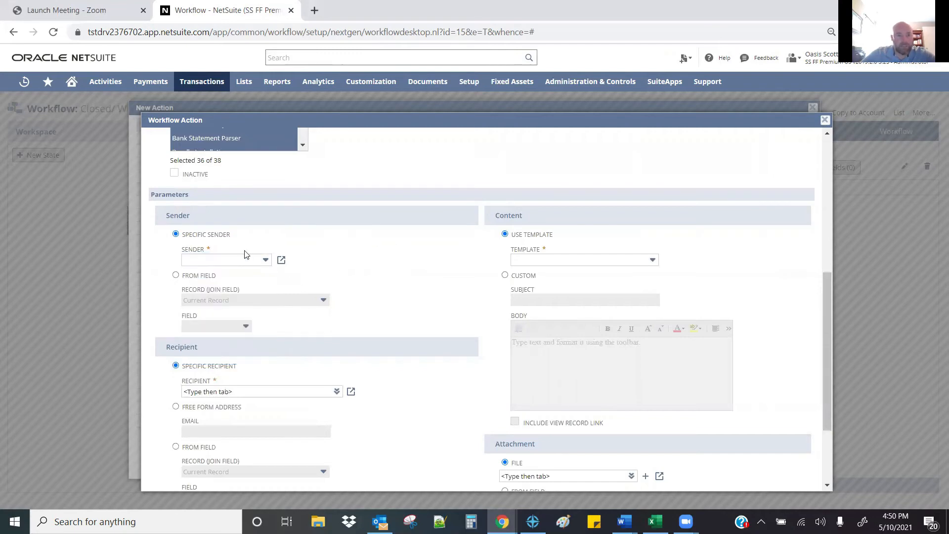
pyautogui.click(176, 274)
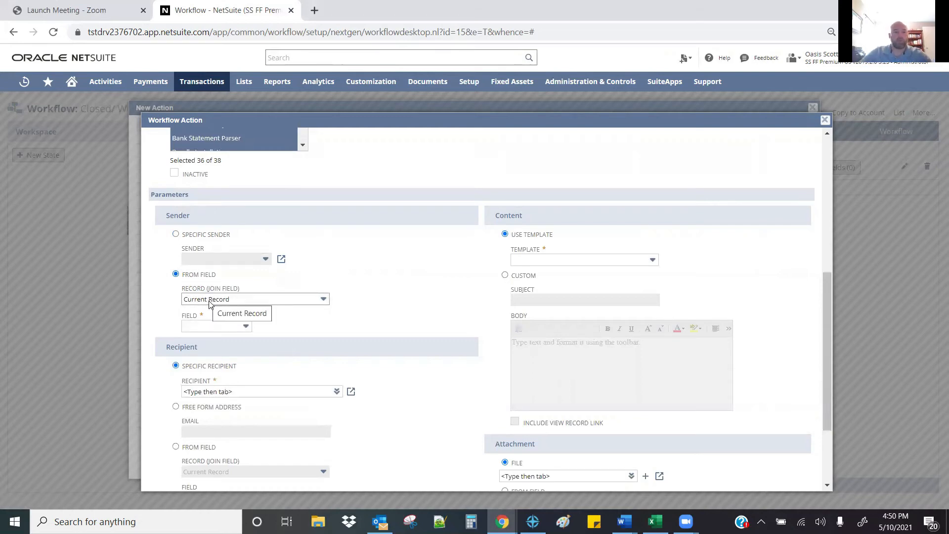
pyautogui.click(196, 328)
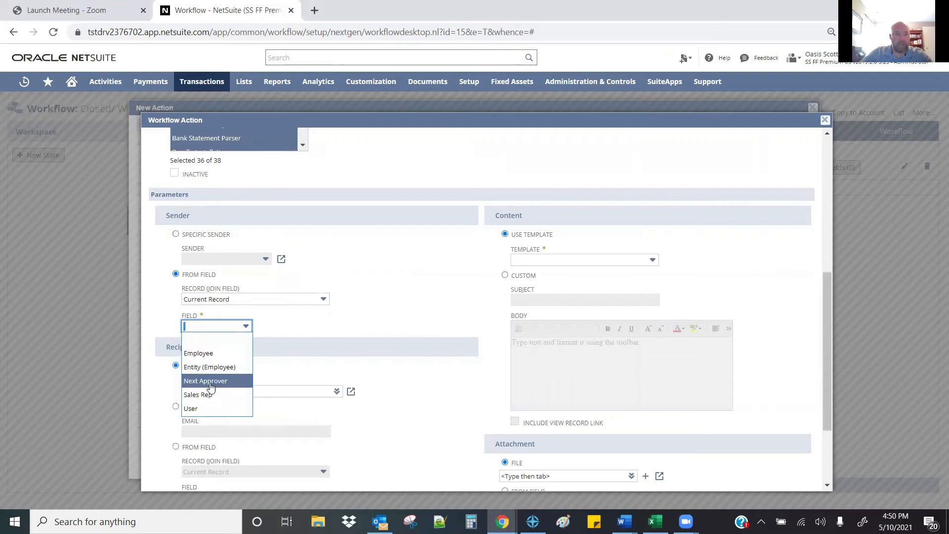
pyautogui.scroll(-1, 198, 390)
pyautogui.click(194, 349)
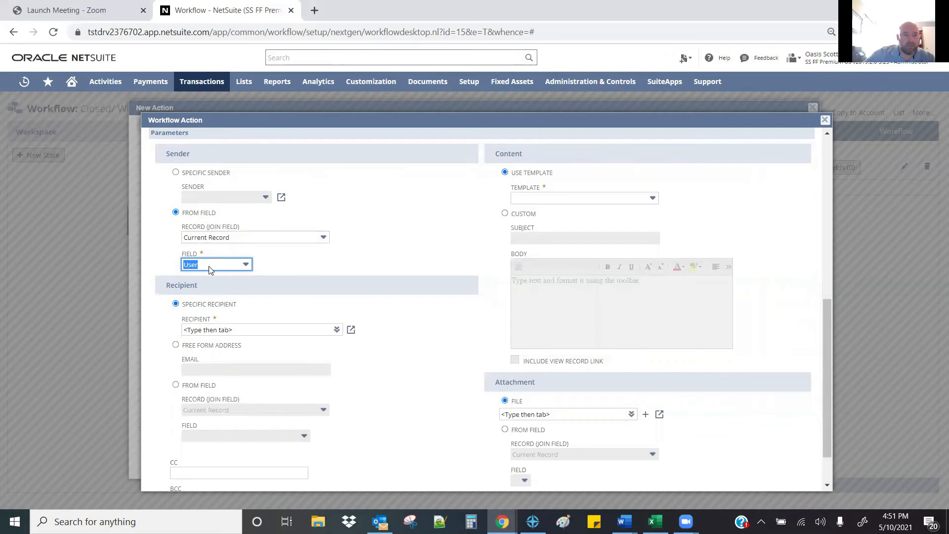
pyautogui.click(423, 253)
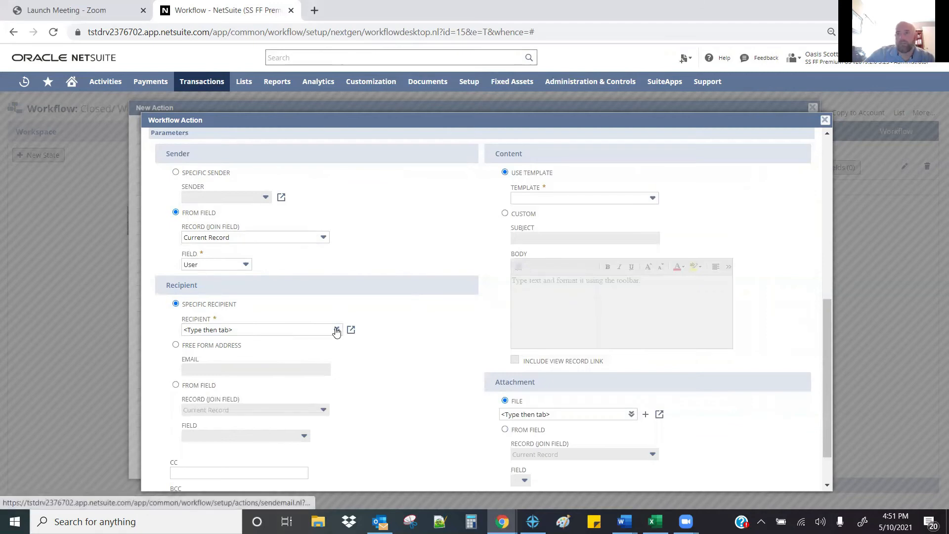
# Step: Try a specific employee as the email's recipient
pyautogui.click(242, 330)
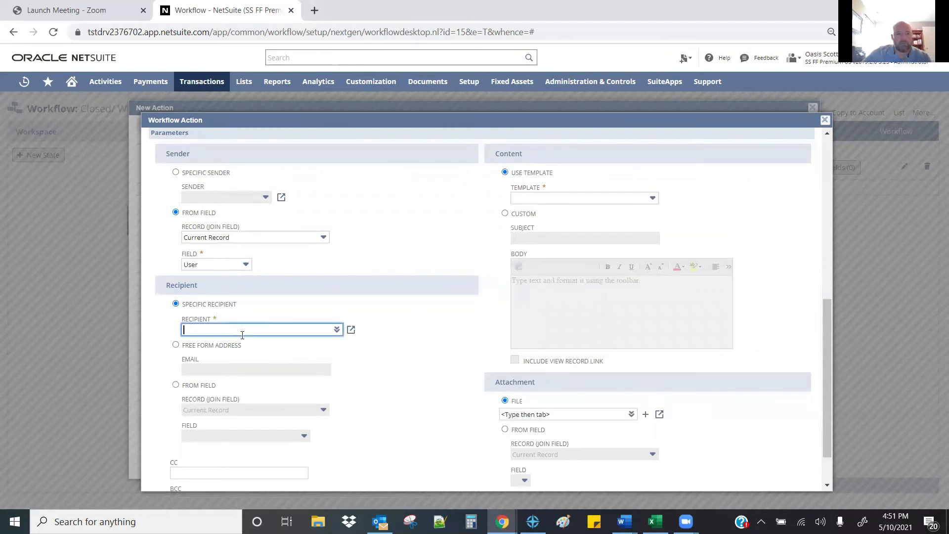
pyautogui.write('Oasis')
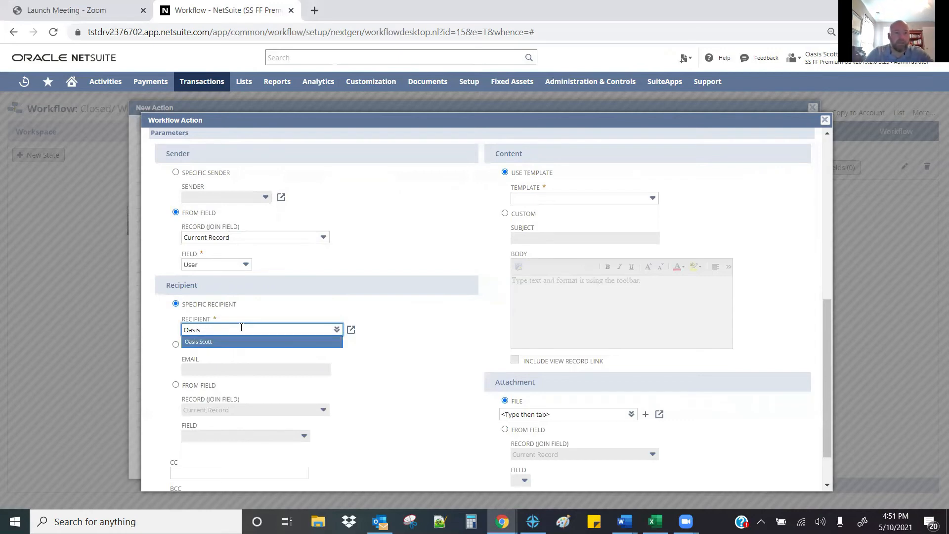
pyautogui.click(201, 341)
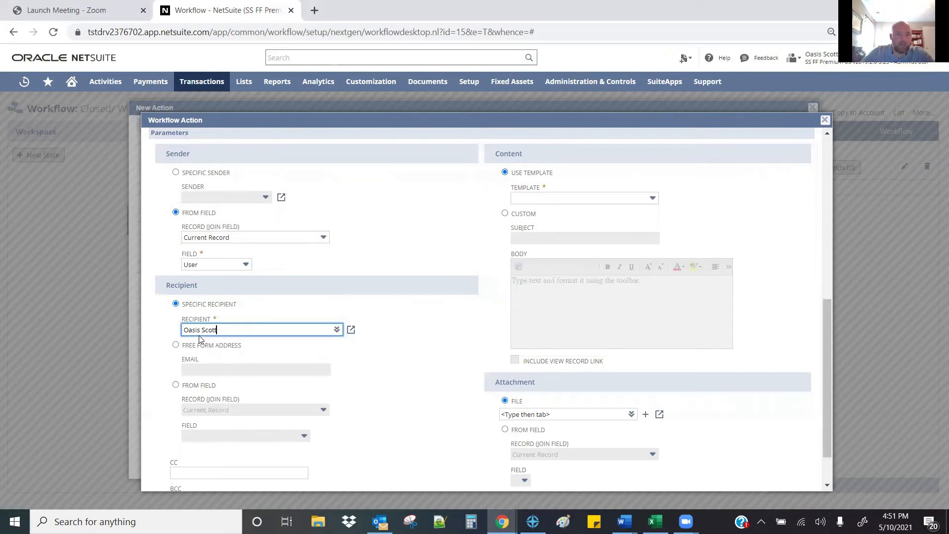
pyautogui.click(397, 327)
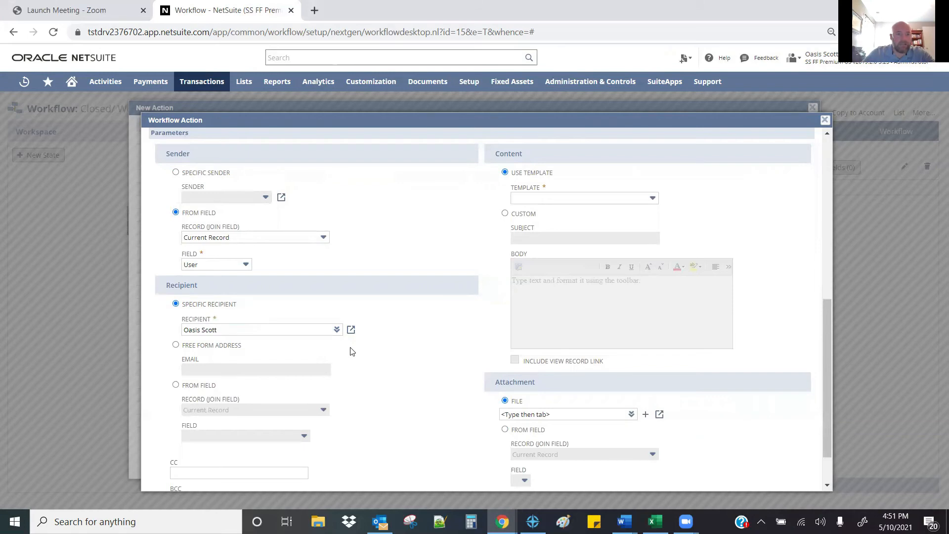
# Step: Try taking the recipient from a field and look through the available join records
pyautogui.click(175, 345)
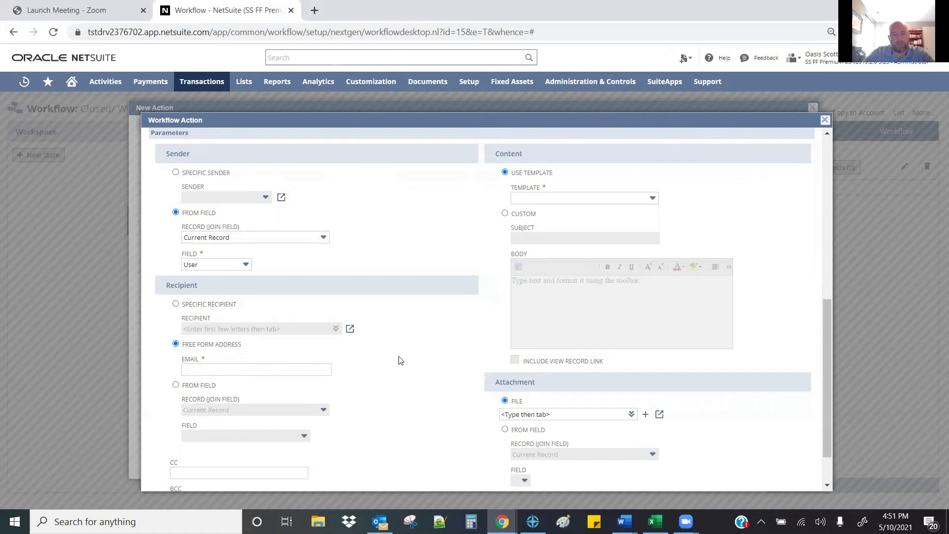
pyautogui.click(176, 385)
pyautogui.click(224, 410)
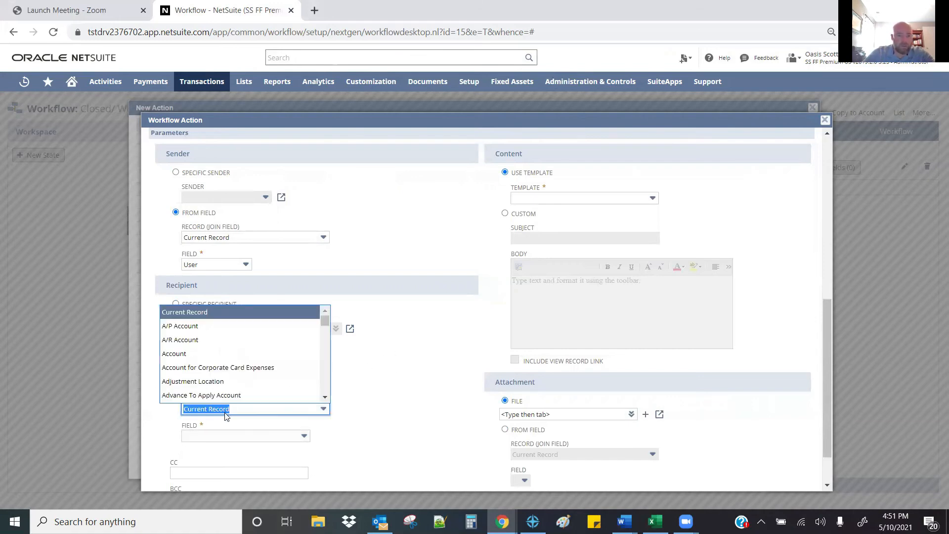
pyautogui.click(366, 407)
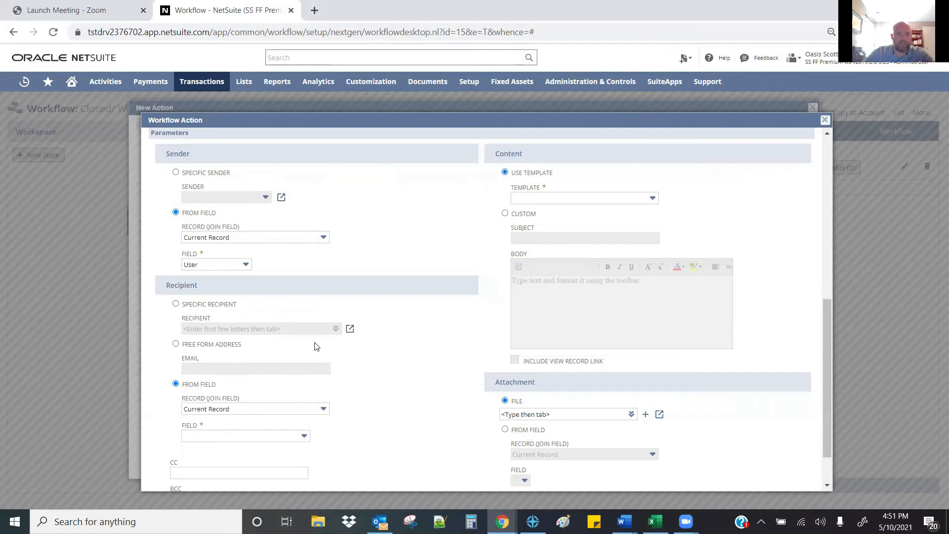
# Step: Switch the email's recipient to a free form address
pyautogui.click(176, 344)
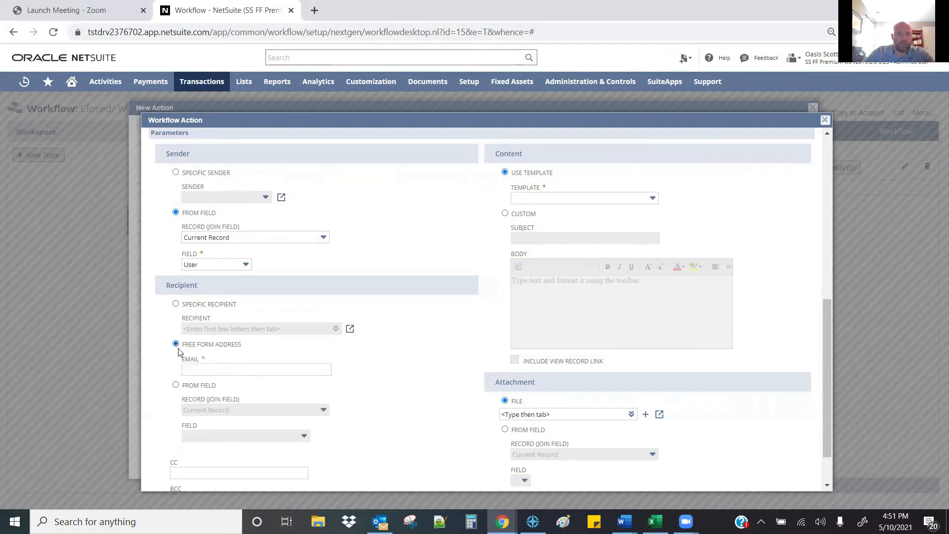
pyautogui.click(200, 372)
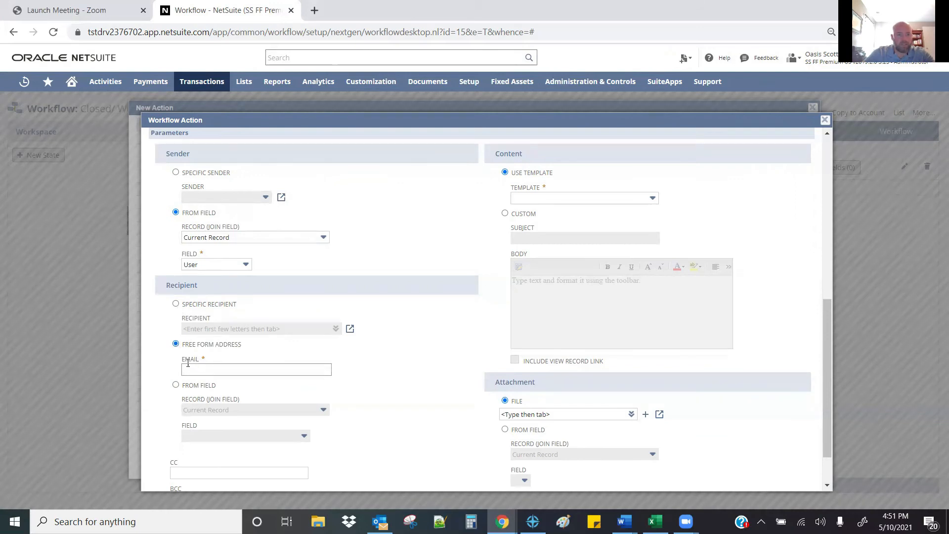
pyautogui.scroll(-1, 337, 402)
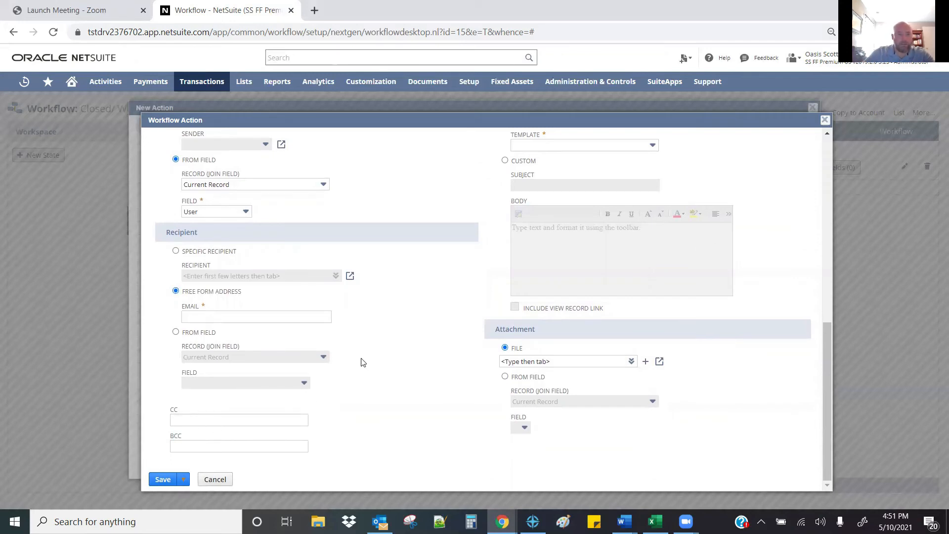
# Step: Set the email's recipient to a specific employee, entering the employee's name
pyautogui.click(176, 251)
pyautogui.click(199, 277)
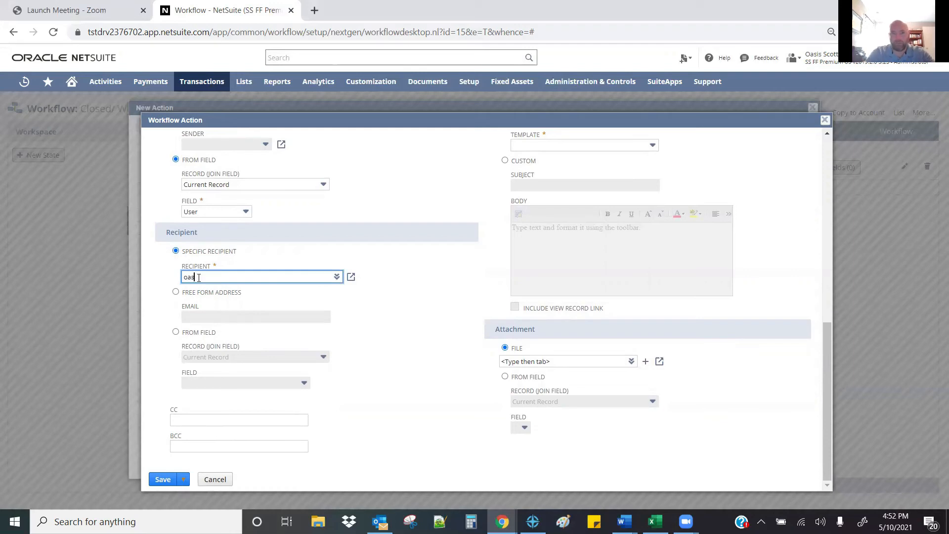
pyautogui.click(204, 297)
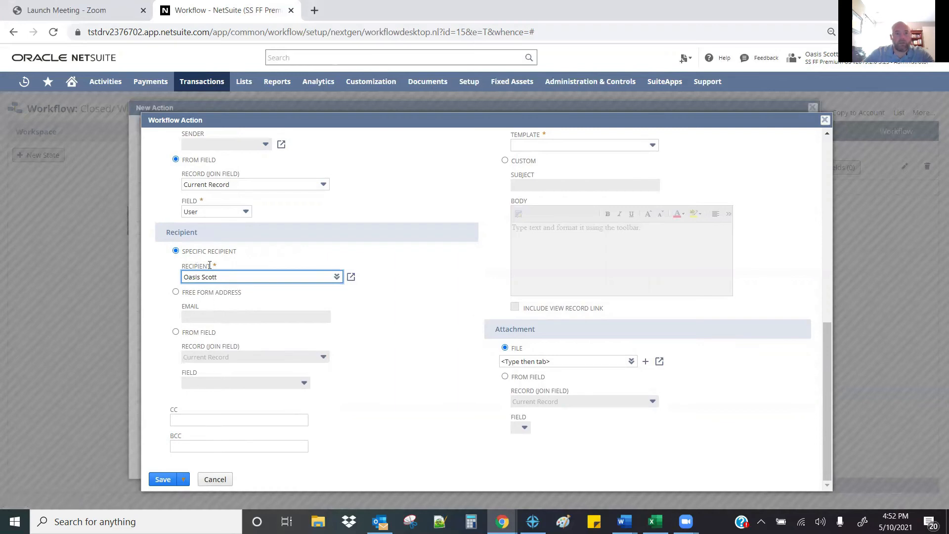
# Step: Switch the email content from a template to custom with the subject "Notice For Closed Won Opportunity"
pyautogui.scroll(4, 326, 391)
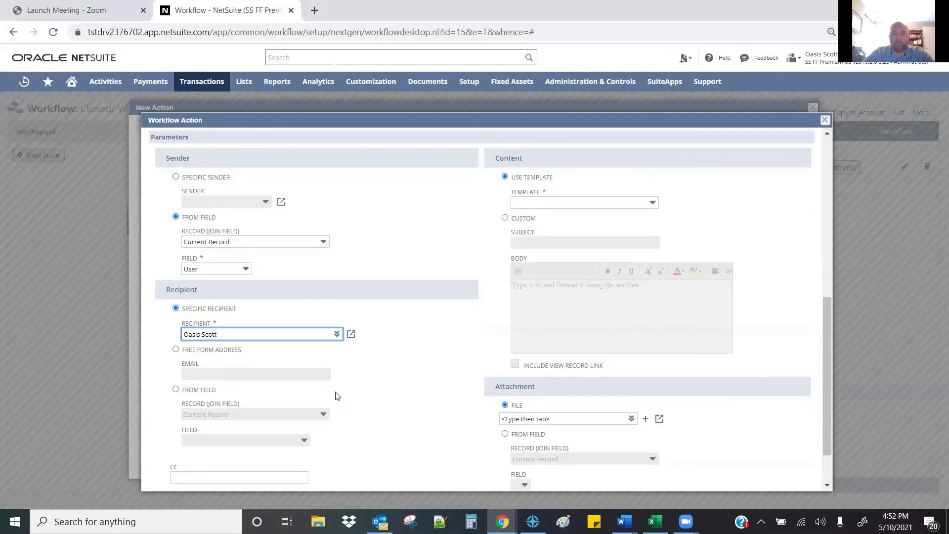
pyautogui.scroll(-2, 445, 415)
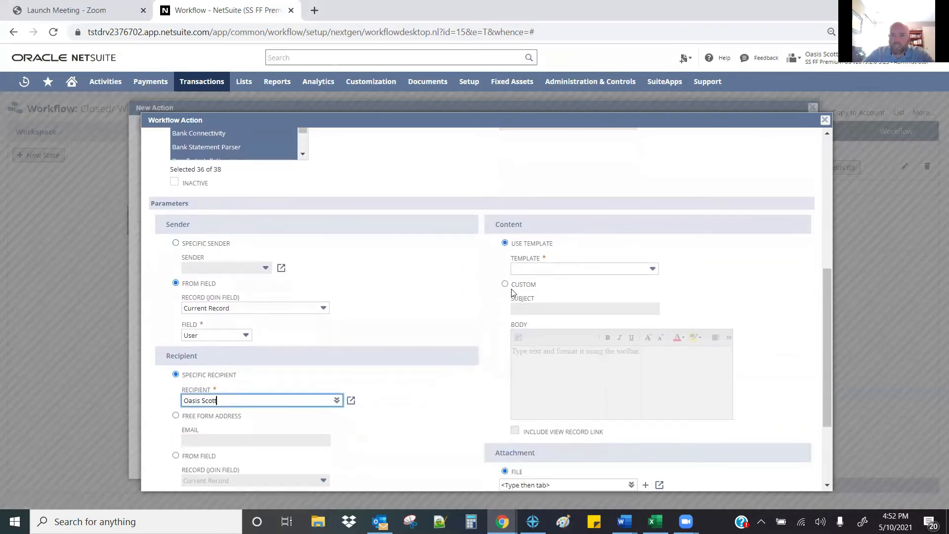
pyautogui.click(560, 273)
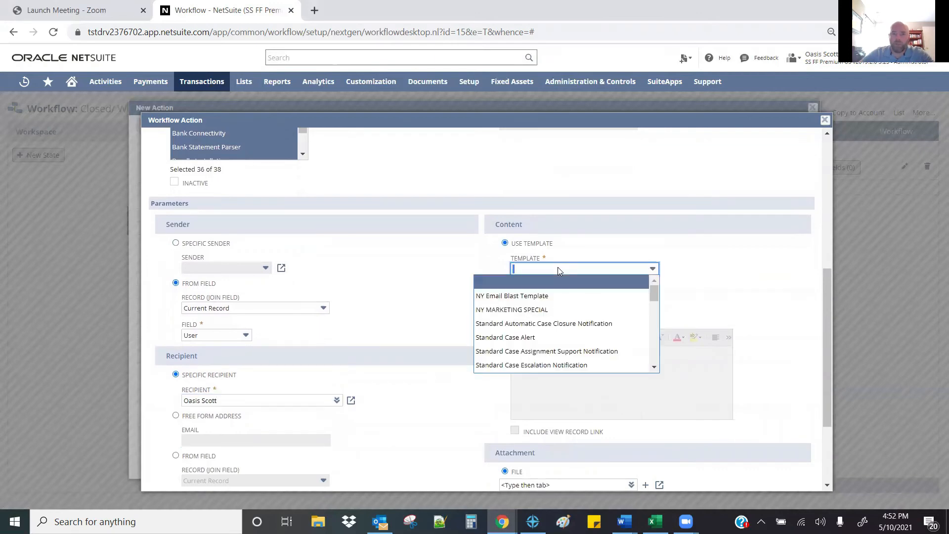
pyautogui.click(458, 284)
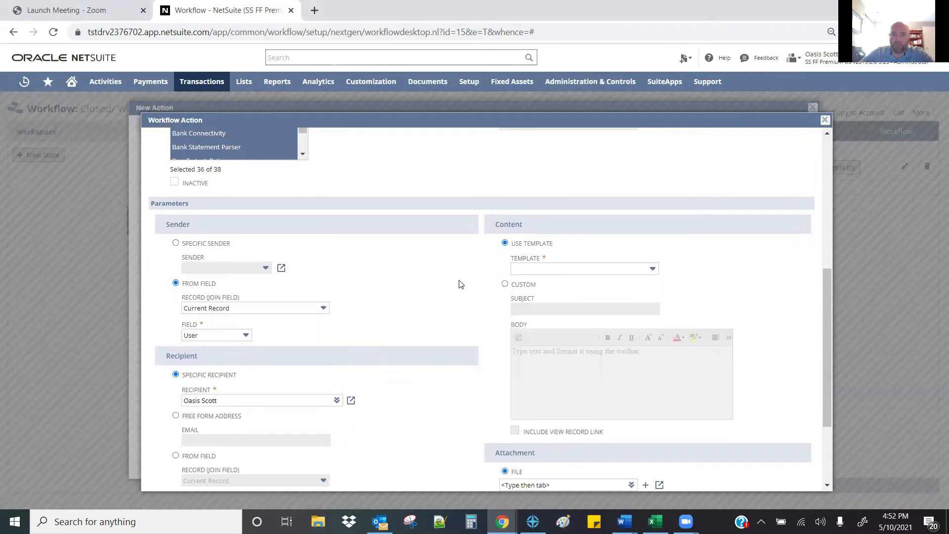
pyautogui.click(505, 285)
pyautogui.click(524, 307)
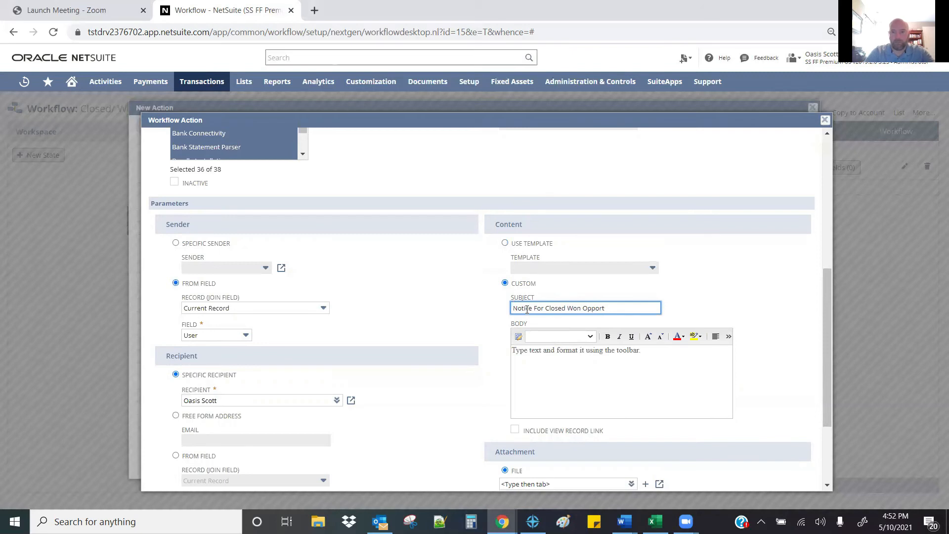
pyautogui.write('unity')
pyautogui.press('Tab')
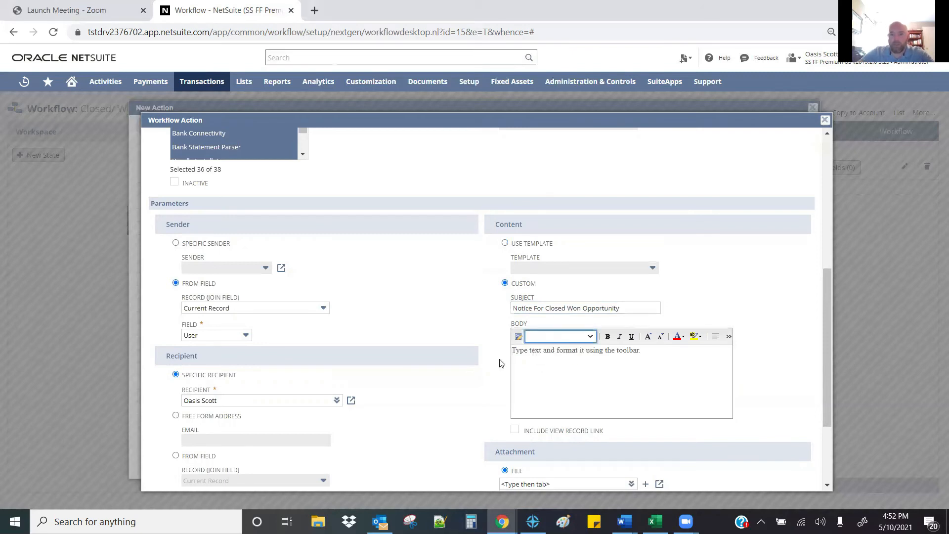
# Step: Write the body "Greetings, We have closed a new deal. Click link below for details. Thanks!" and include the view record link
pyautogui.click(565, 384)
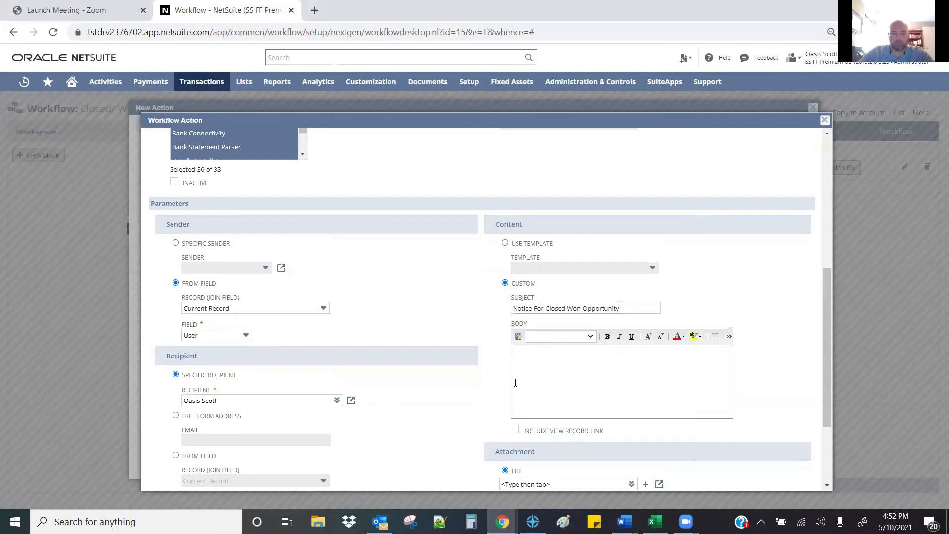
pyautogui.write('Greetings,')
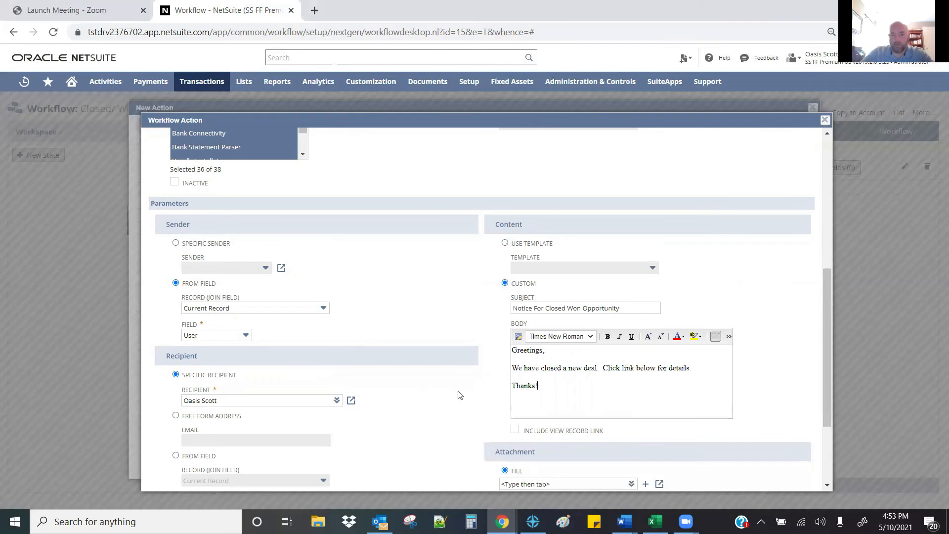
pyautogui.scroll(-3, 441, 401)
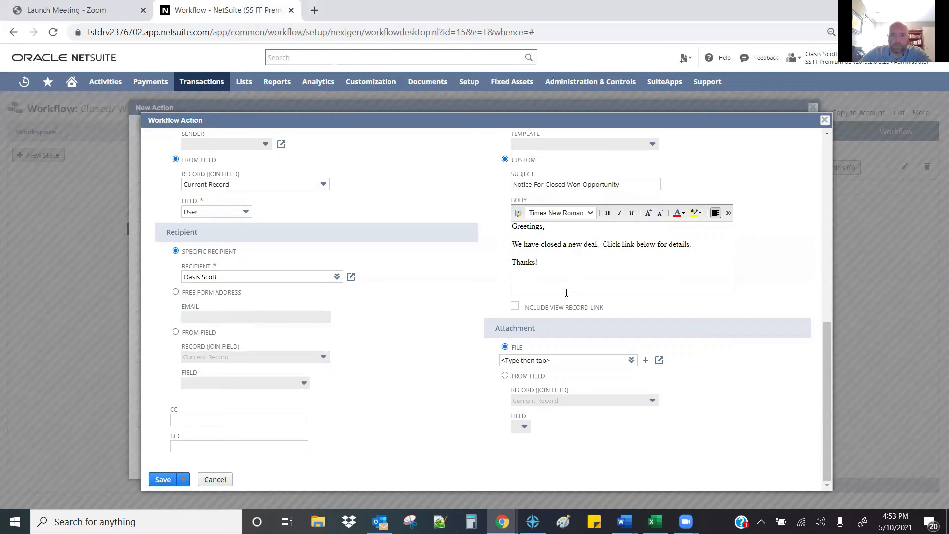
pyautogui.click(515, 308)
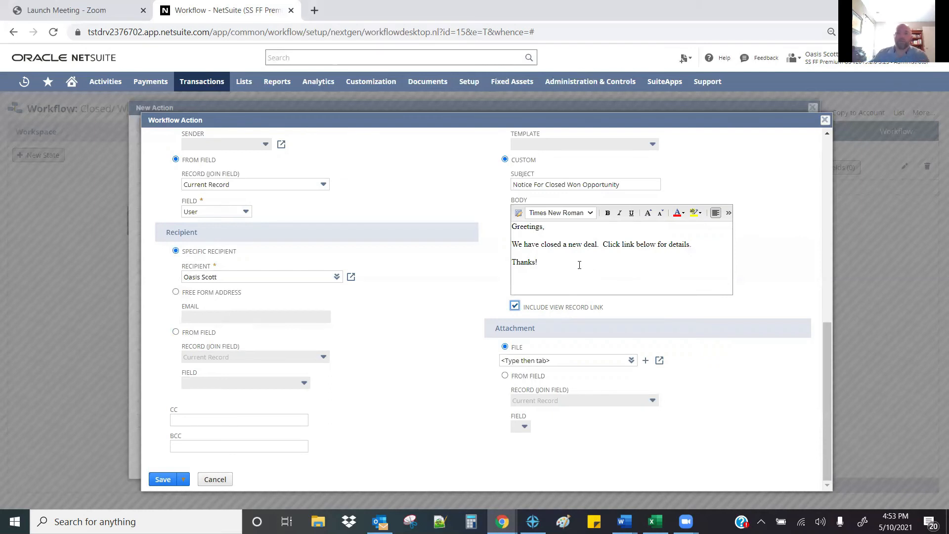
# Step: Try taking the email's attachment from a field of the Current Record, and return to the file option
pyautogui.click(505, 376)
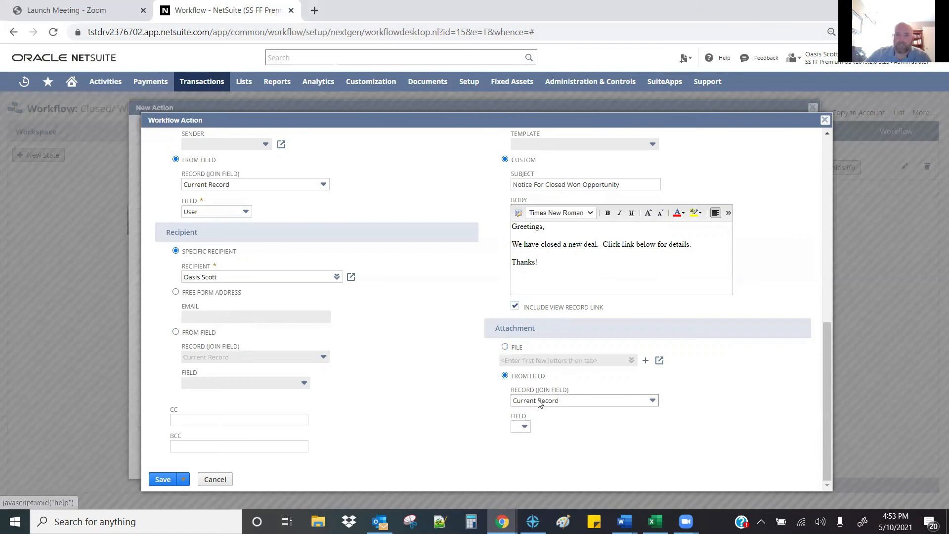
pyautogui.click(512, 426)
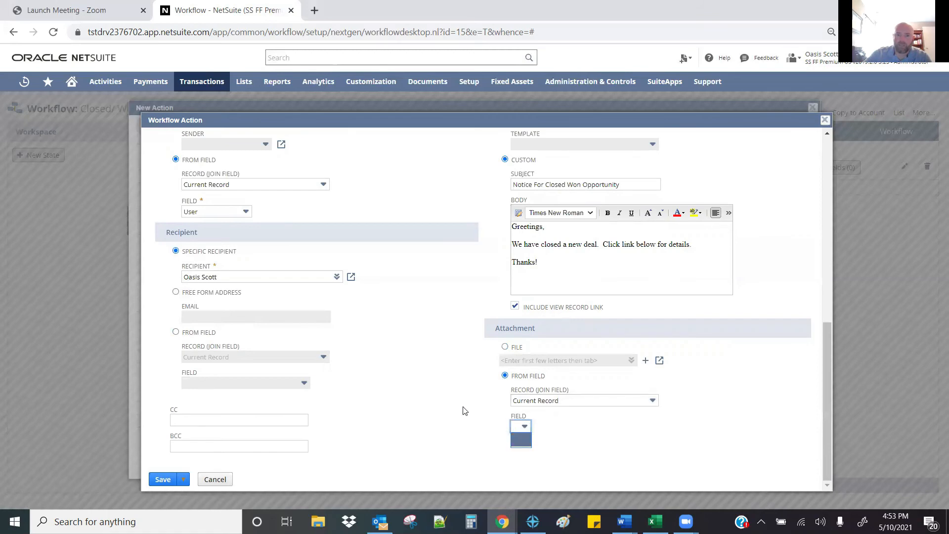
pyautogui.click(488, 382)
pyautogui.click(505, 347)
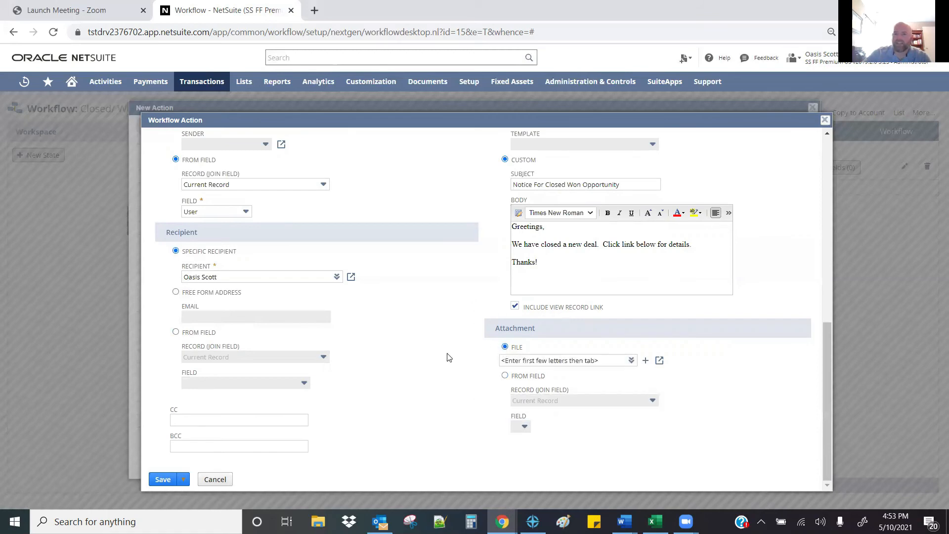
# Step: Save the Send Email action together with State 1, and return the workflow to view mode
pyautogui.scroll(10, 451, 383)
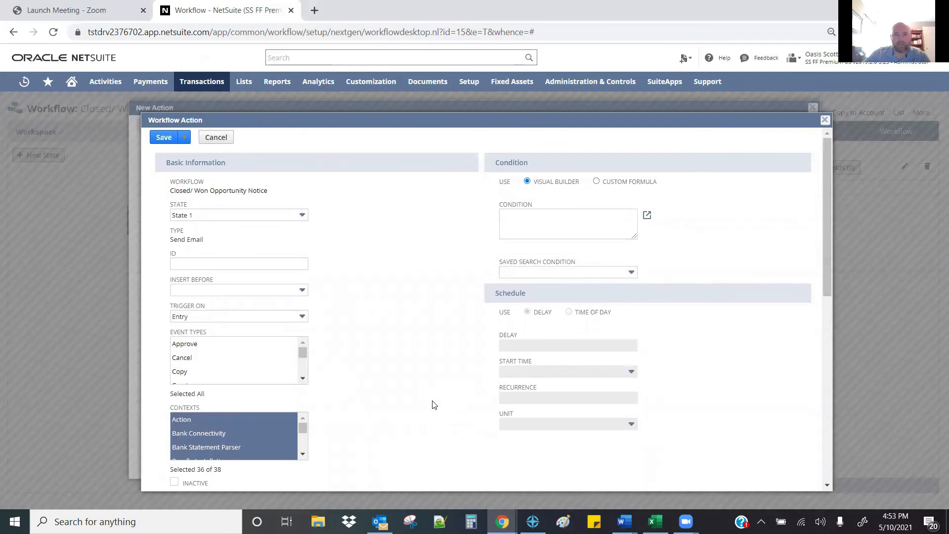
pyautogui.scroll(-6, 434, 401)
pyautogui.scroll(6, 428, 407)
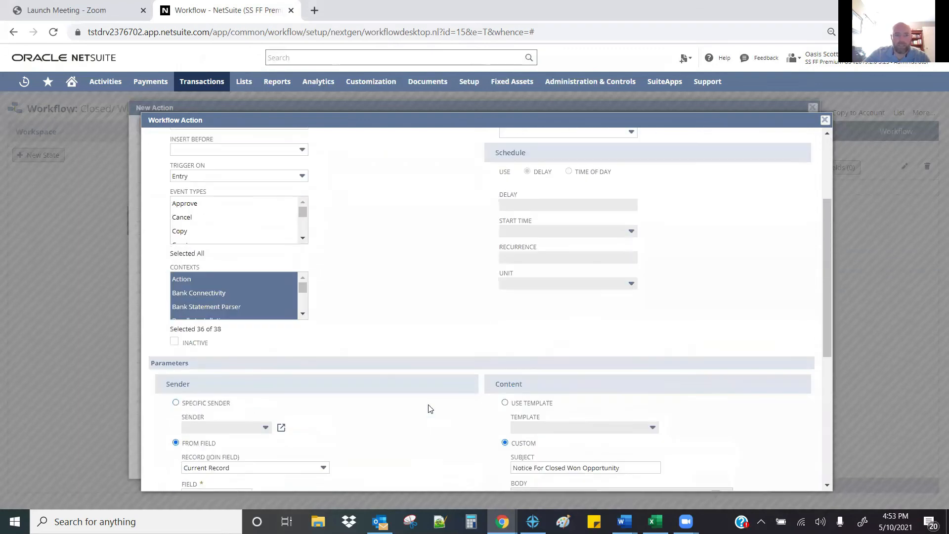
pyautogui.click(163, 137)
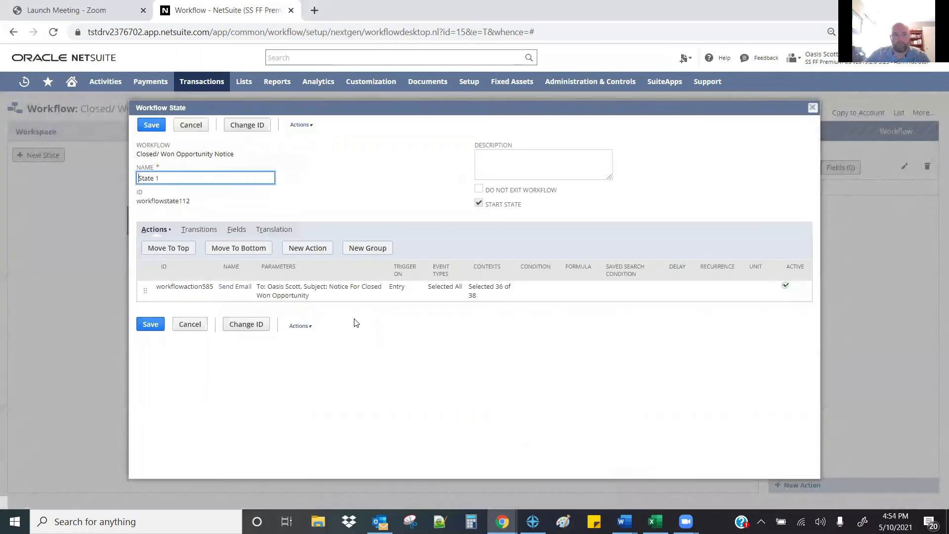
pyautogui.click(148, 125)
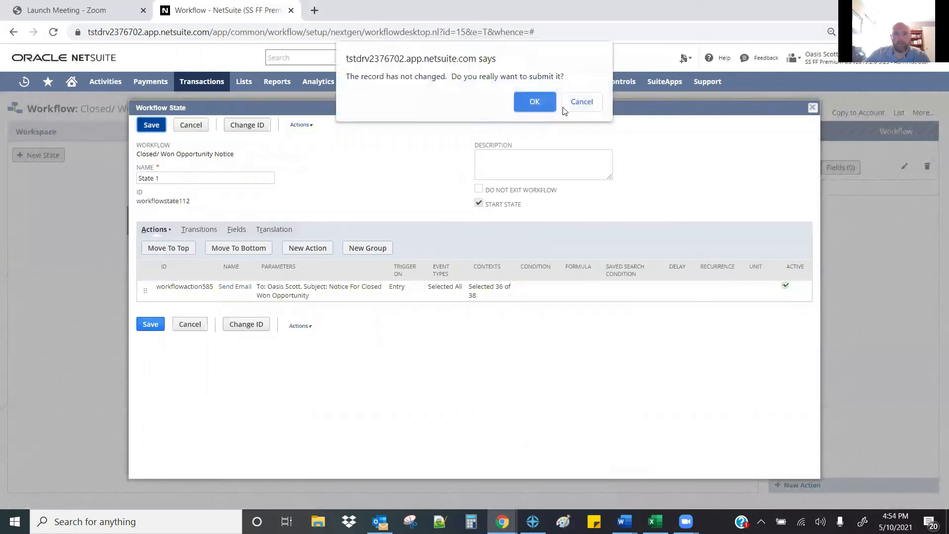
pyautogui.click(535, 100)
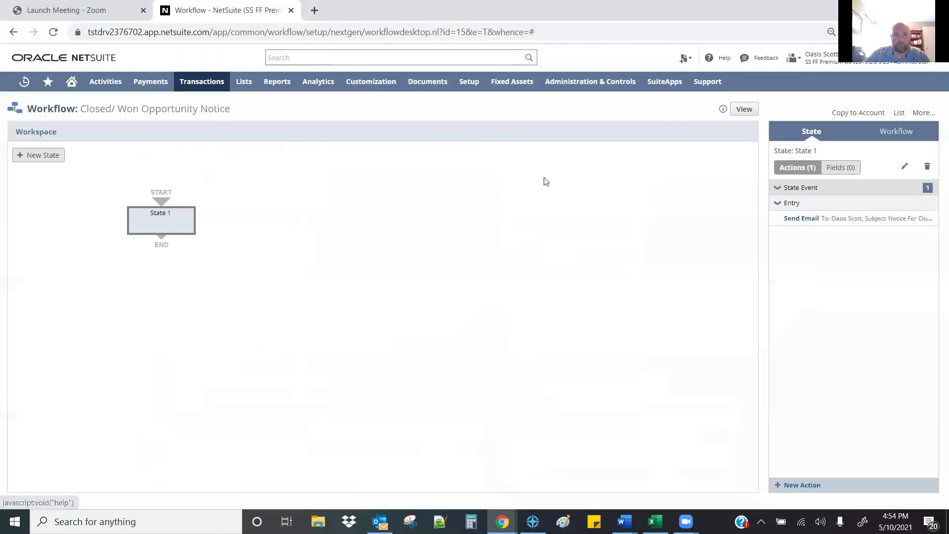
pyautogui.click(737, 110)
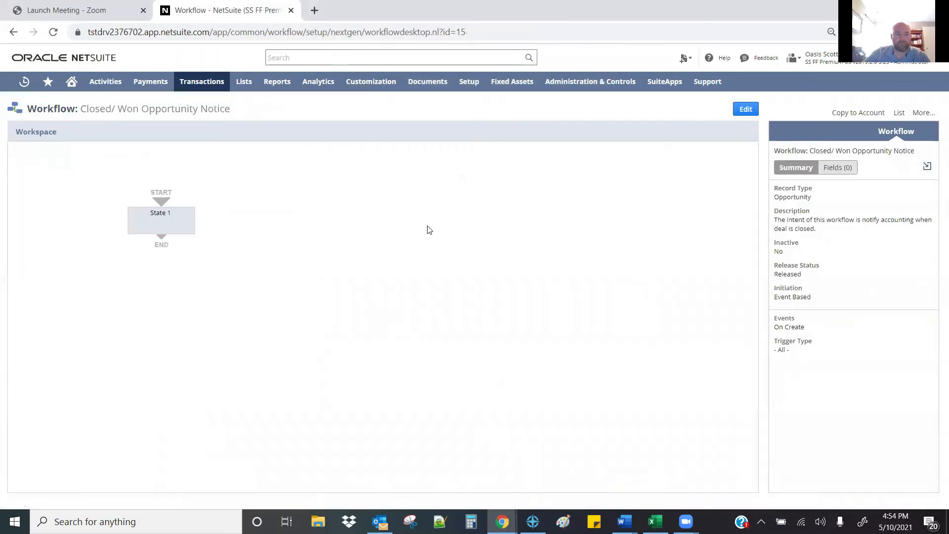
# Step: Go to the list of opportunities and open the "Proposal for tablets" opportunity
pyautogui.moveTo(194, 84)
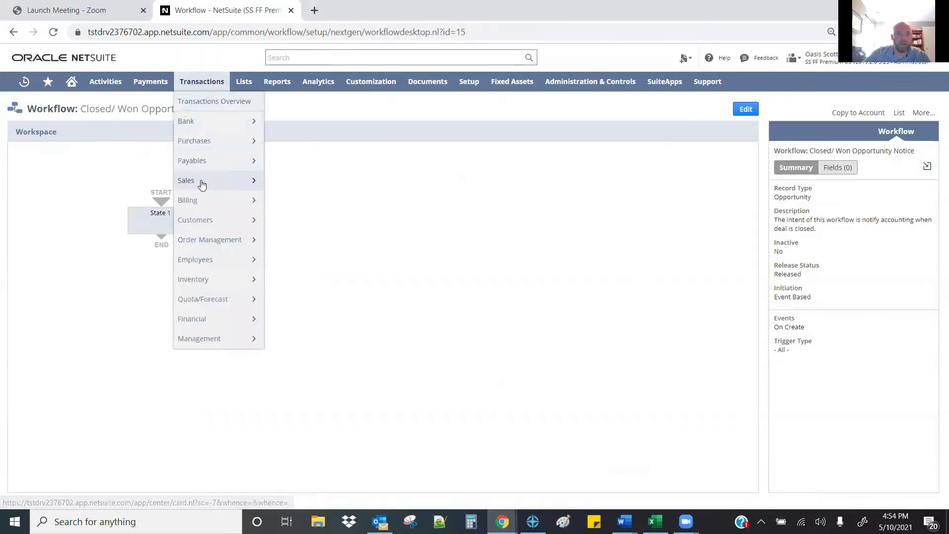
pyautogui.moveTo(201, 183)
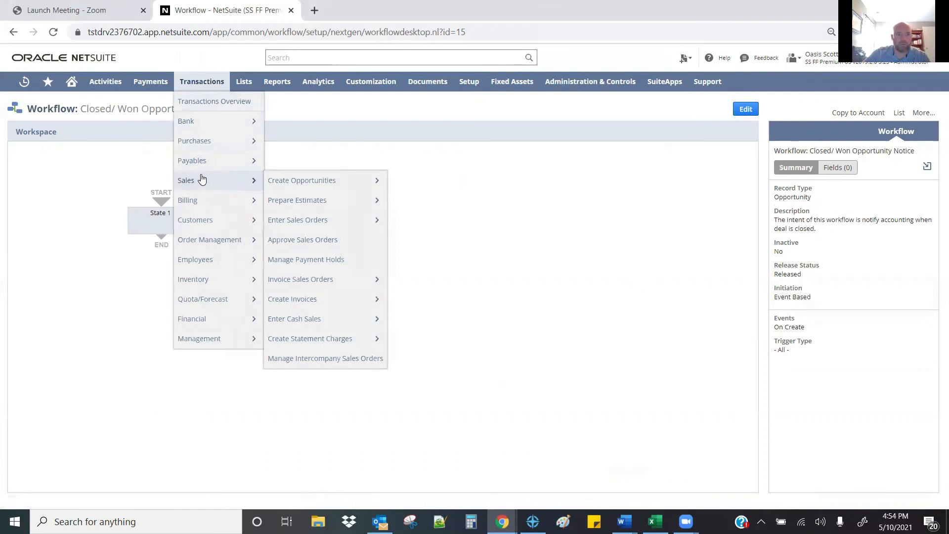
pyautogui.moveTo(311, 183)
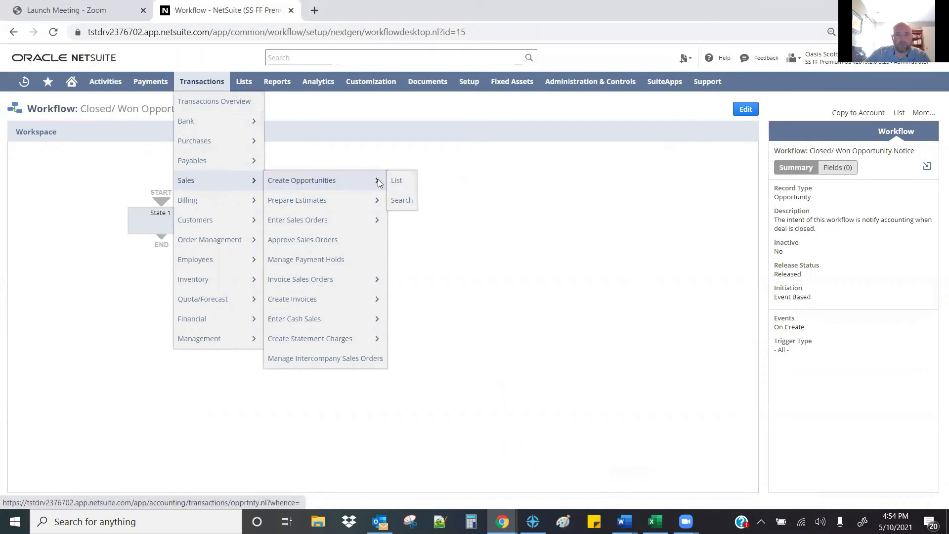
pyautogui.click(400, 182)
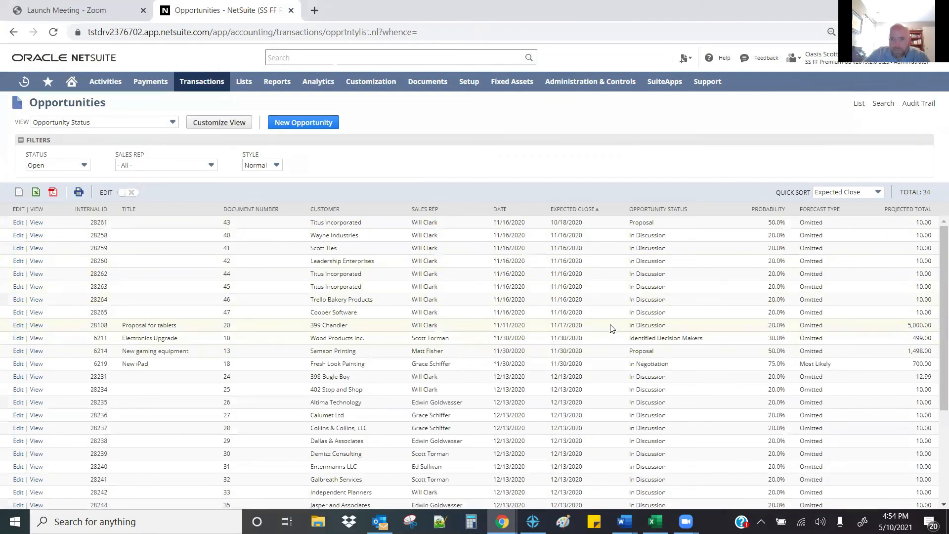
pyautogui.click(25, 324)
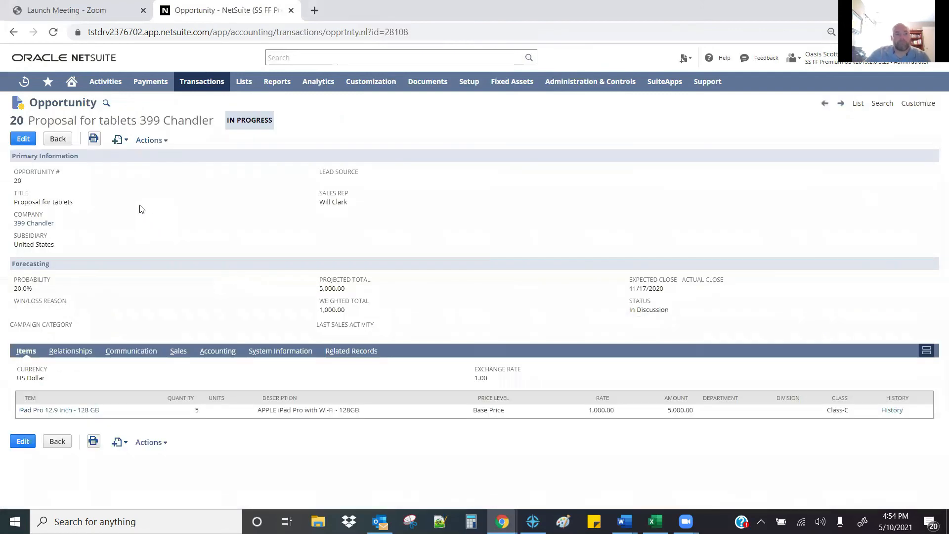
# Step: Change the status of the "Proposal for tablets" opportunity to Closed Won and save the record
pyautogui.click(30, 144)
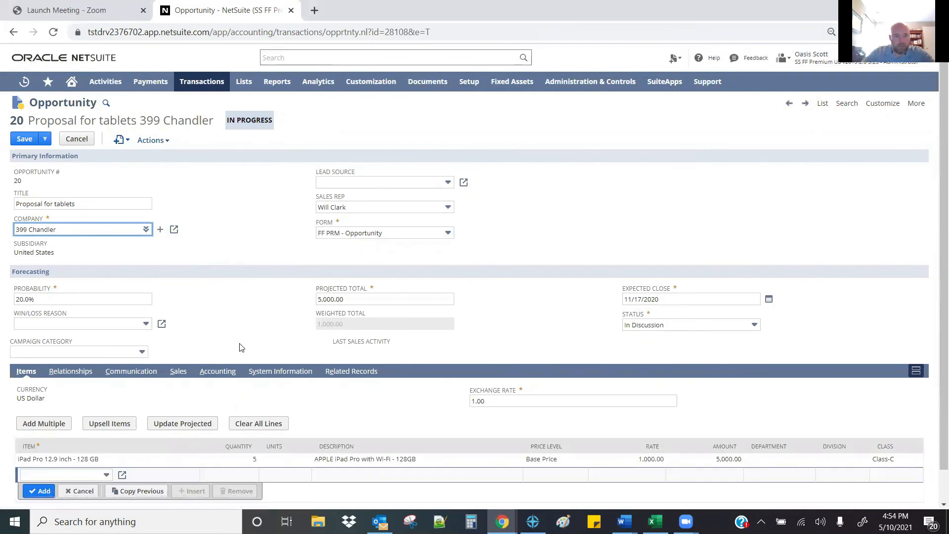
pyautogui.click(638, 328)
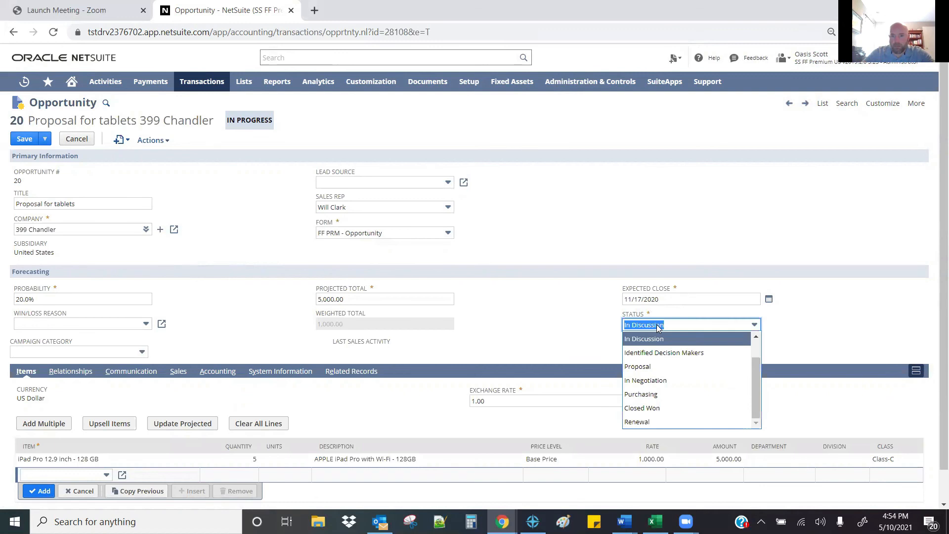
pyautogui.scroll(-1, 652, 366)
pyautogui.click(650, 374)
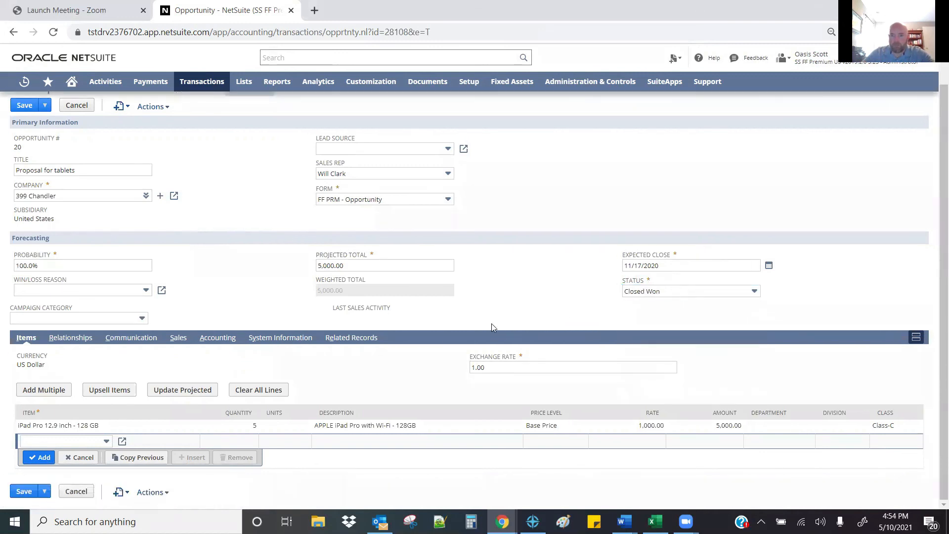
pyautogui.scroll(1, 129, 236)
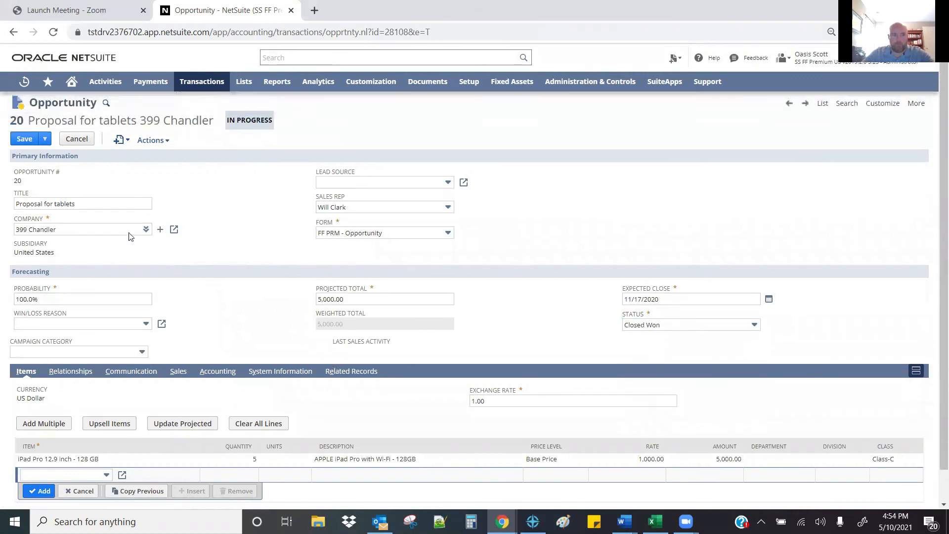
pyautogui.click(25, 141)
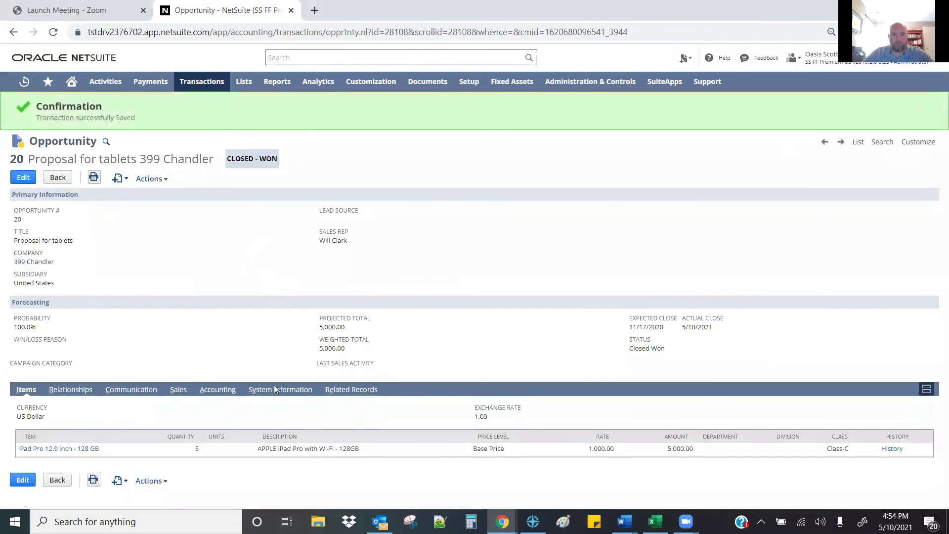
# Step: Examine the opportunity's system notes and workflow history
pyautogui.click(276, 389)
pyautogui.scroll(-2, 176, 414)
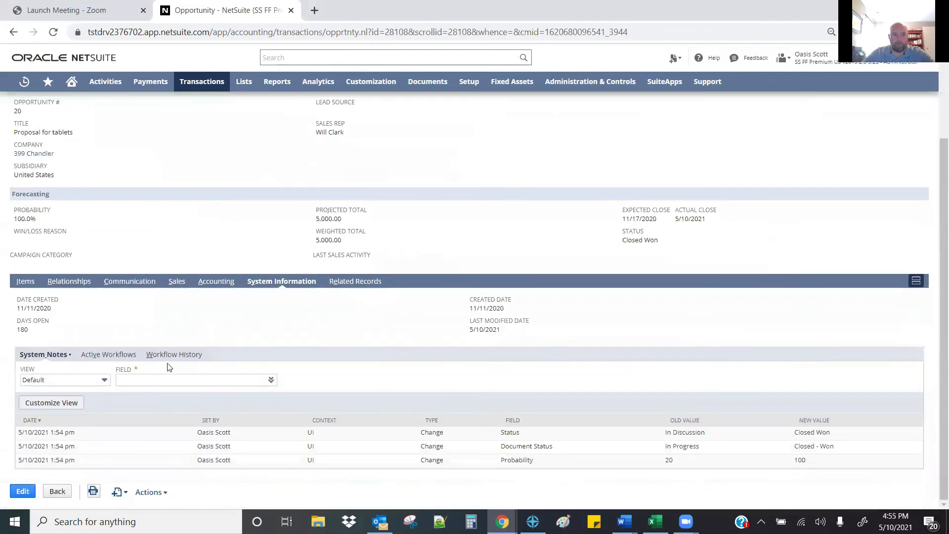
pyautogui.click(168, 355)
pyautogui.scroll(2, 197, 230)
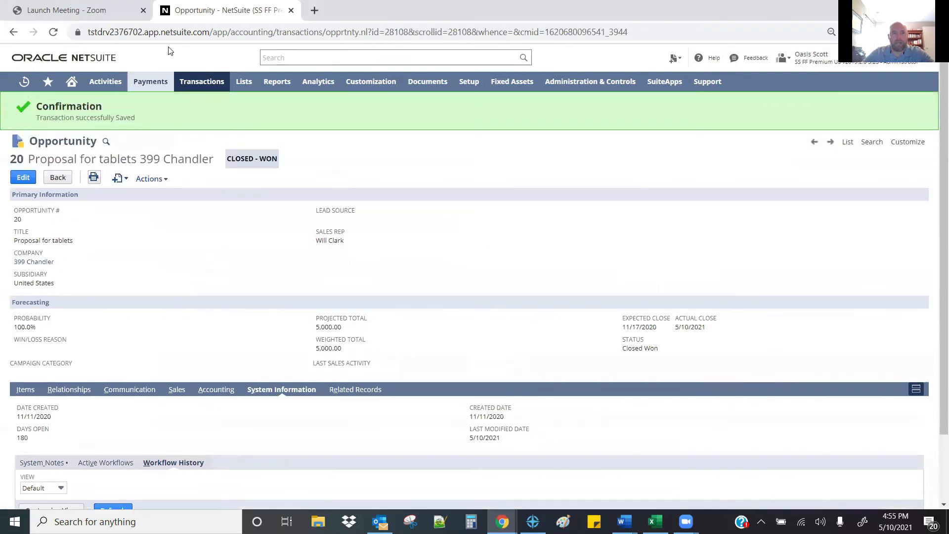
pyautogui.click(19, 180)
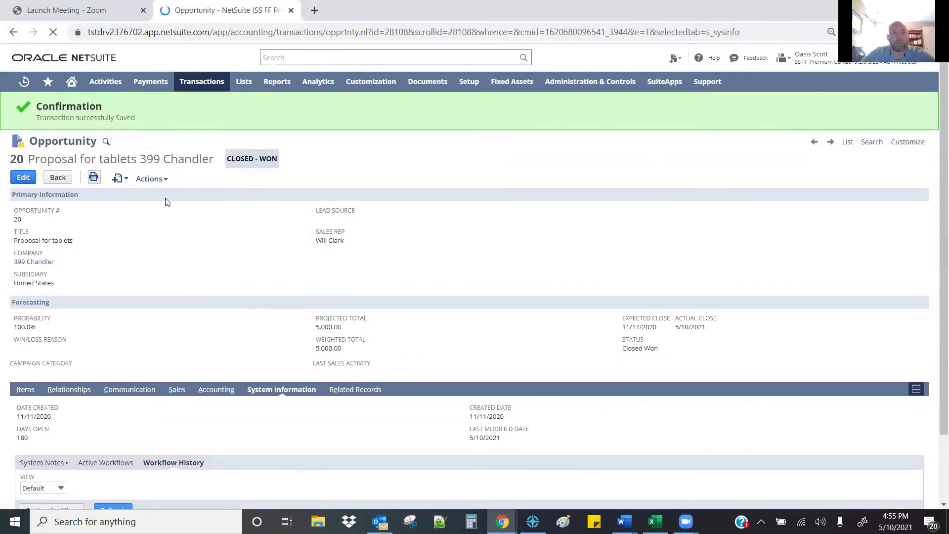
pyautogui.moveTo(152, 140)
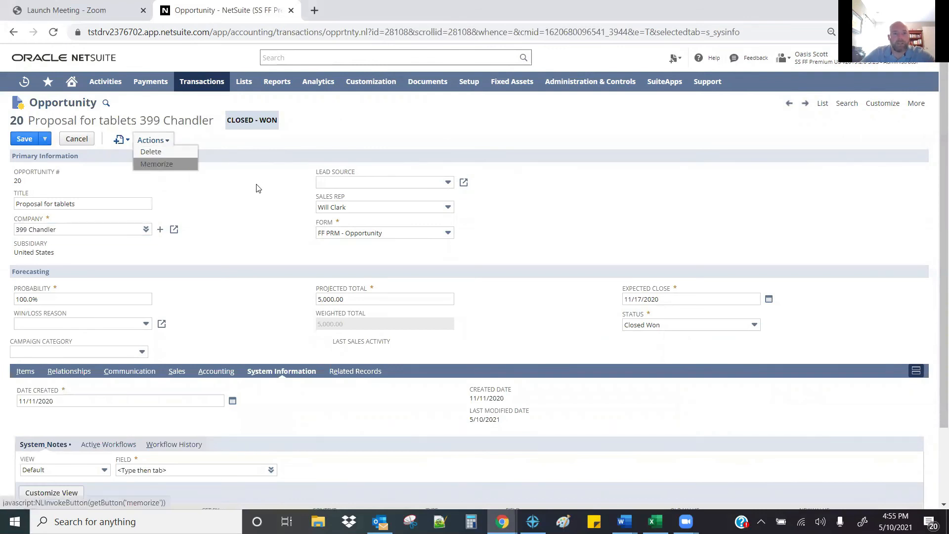
# Step: Start a new opportunity record and title it TEST EMAIL NOTICE
pyautogui.moveTo(202, 81)
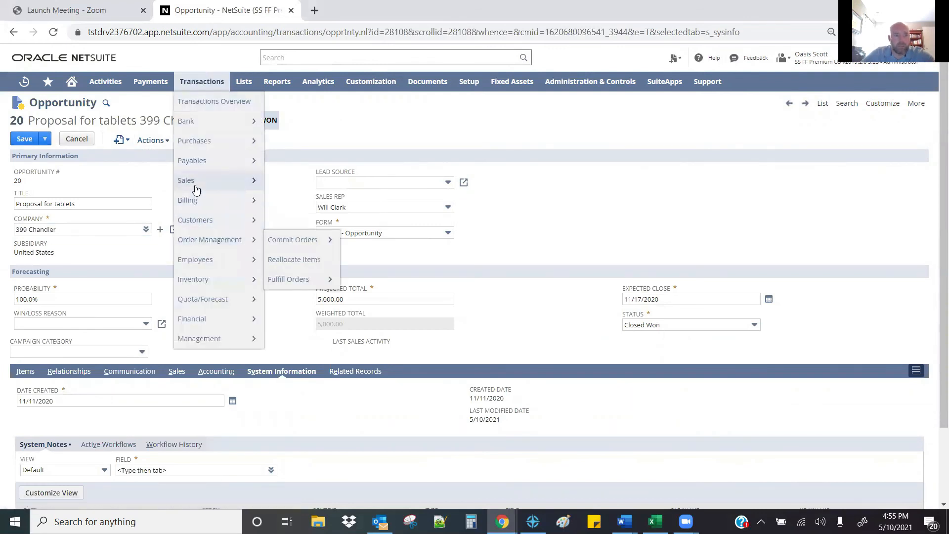
pyautogui.moveTo(233, 182)
pyautogui.click(325, 184)
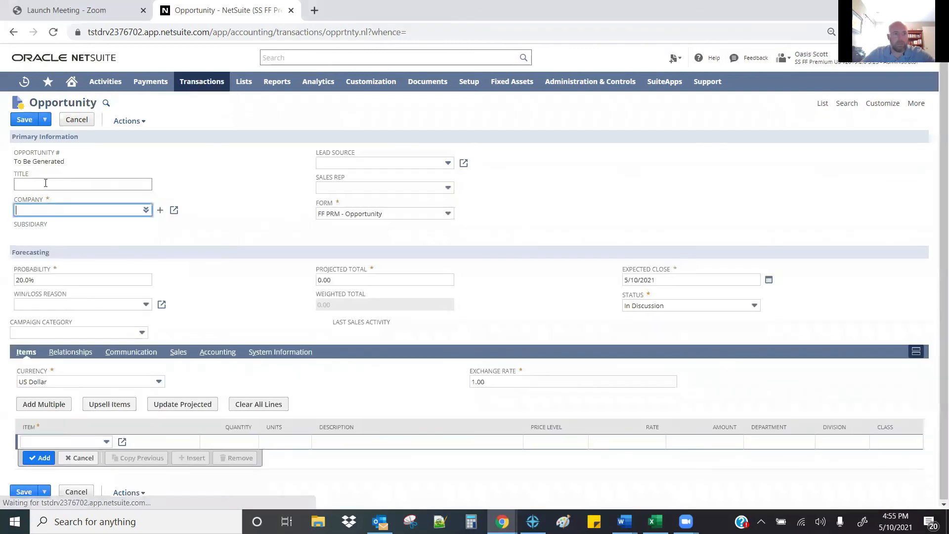
pyautogui.click(40, 184)
pyautogui.write('TEST EMAIL NOTICE')
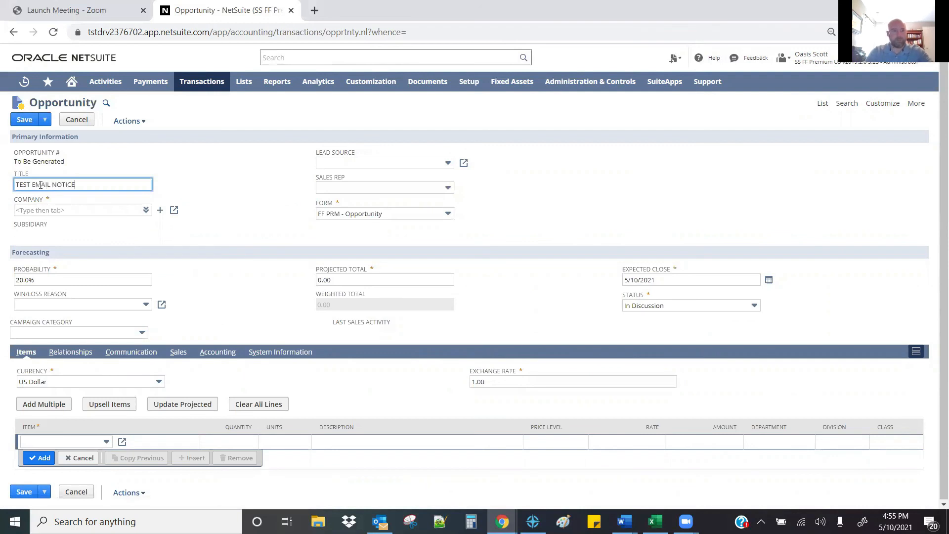
pyautogui.press('Tab')
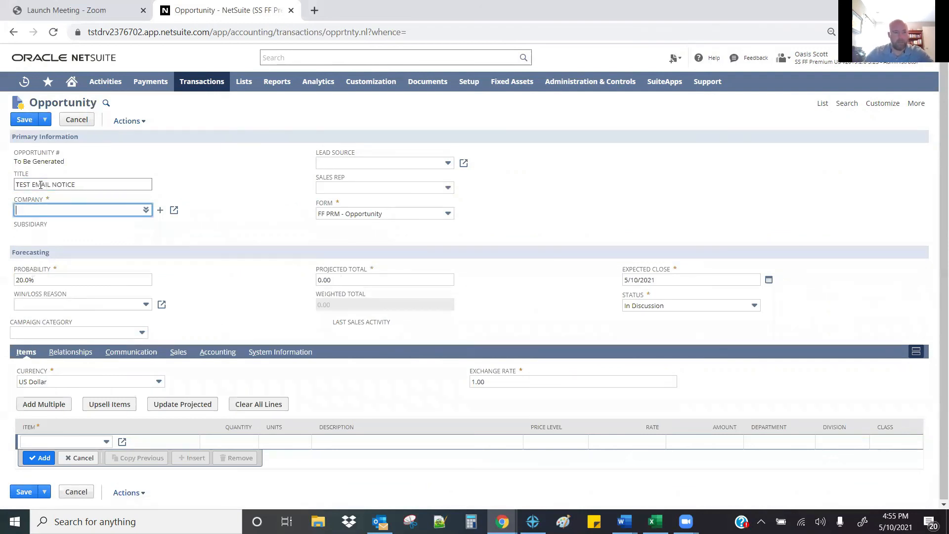
# Step: Select ACME INC as the company for the new opportunity
pyautogui.click(146, 210)
pyautogui.click(131, 228)
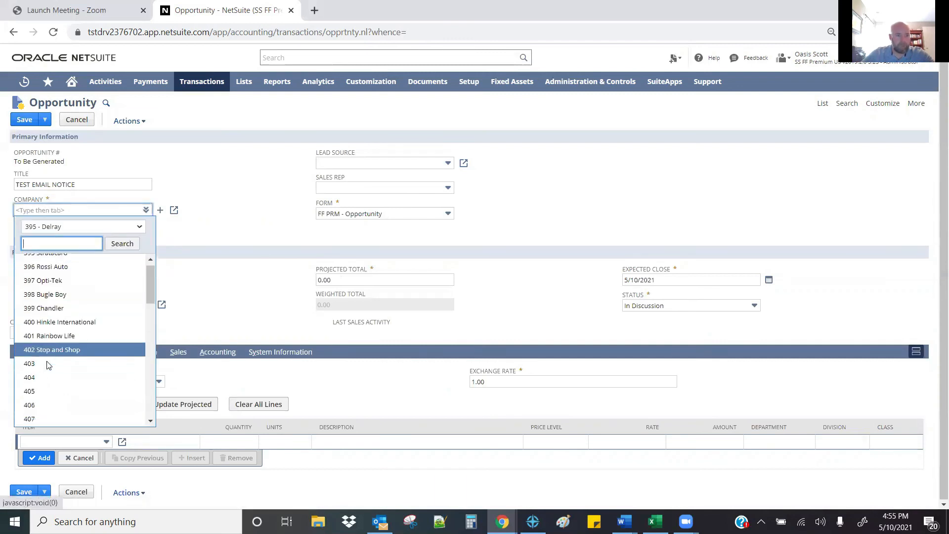
pyautogui.scroll(-4, 42, 356)
pyautogui.scroll(1, 43, 341)
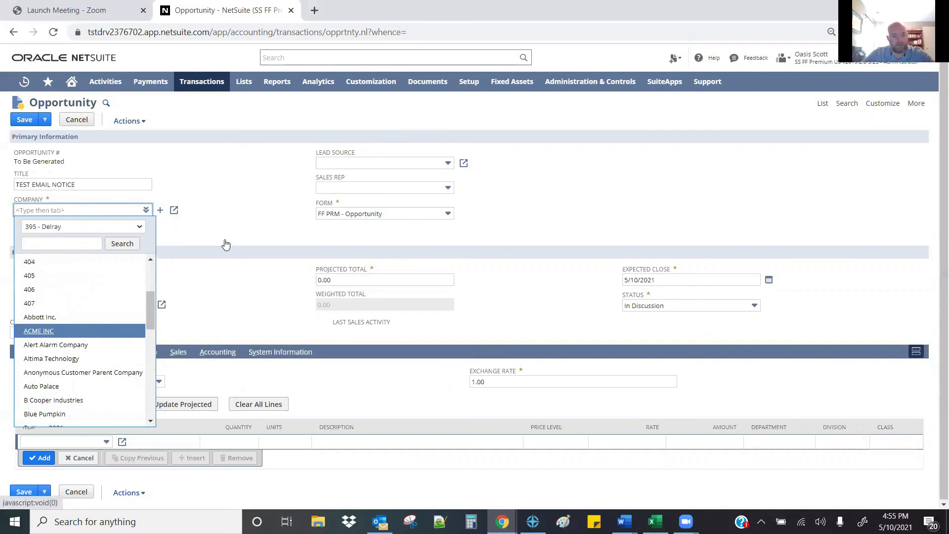
pyautogui.click(334, 189)
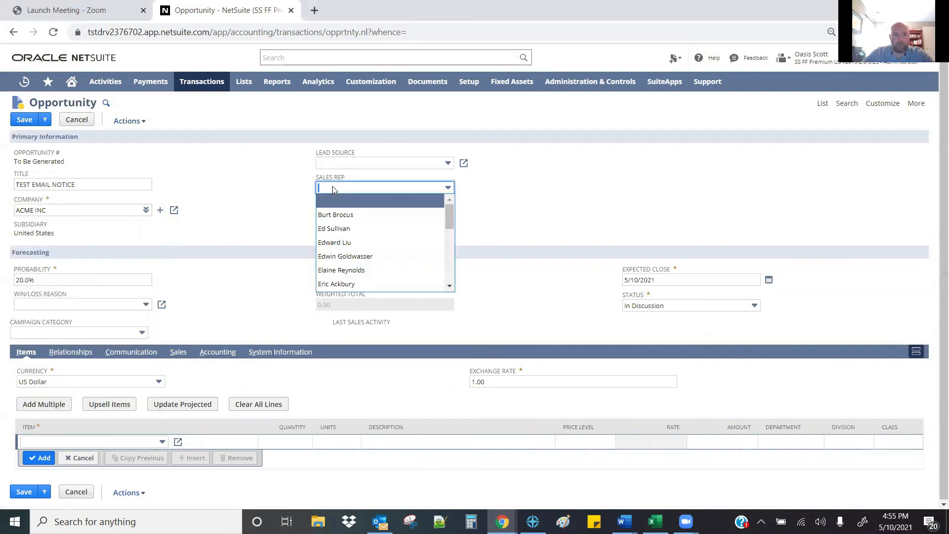
pyautogui.click(238, 193)
pyautogui.click(332, 187)
pyautogui.click(284, 200)
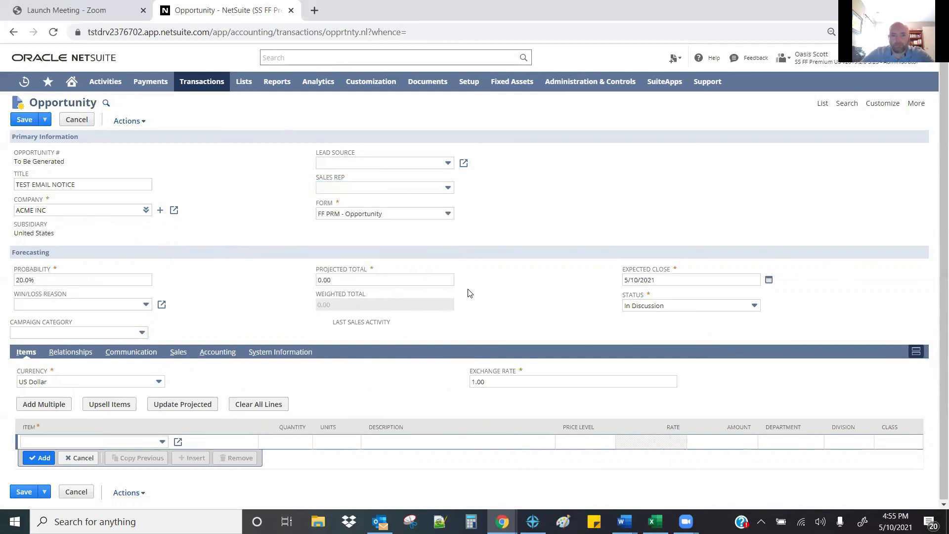
# Step: Add an item line for the Dell 24" U2415 UltraSharp LED Monitor with a quantity of 5
pyautogui.click(109, 441)
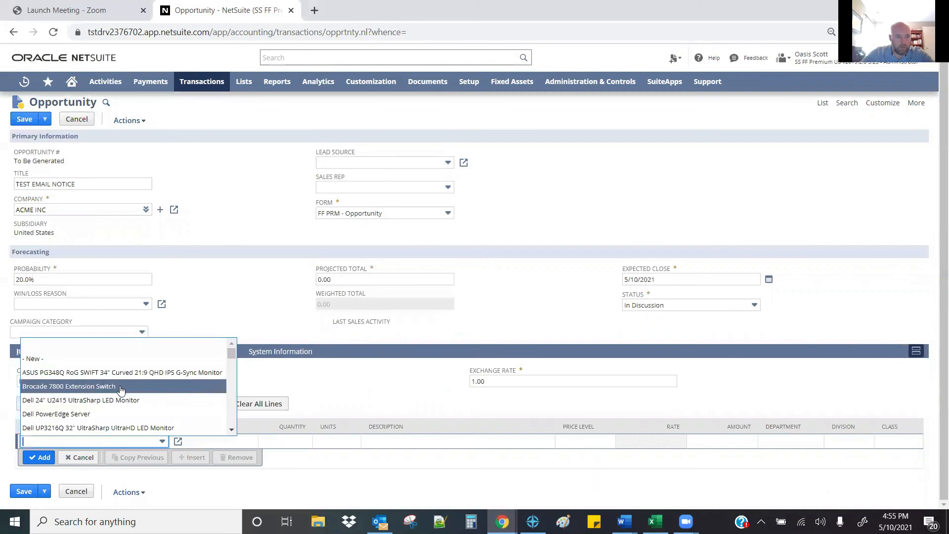
pyautogui.click(47, 400)
pyautogui.click(215, 442)
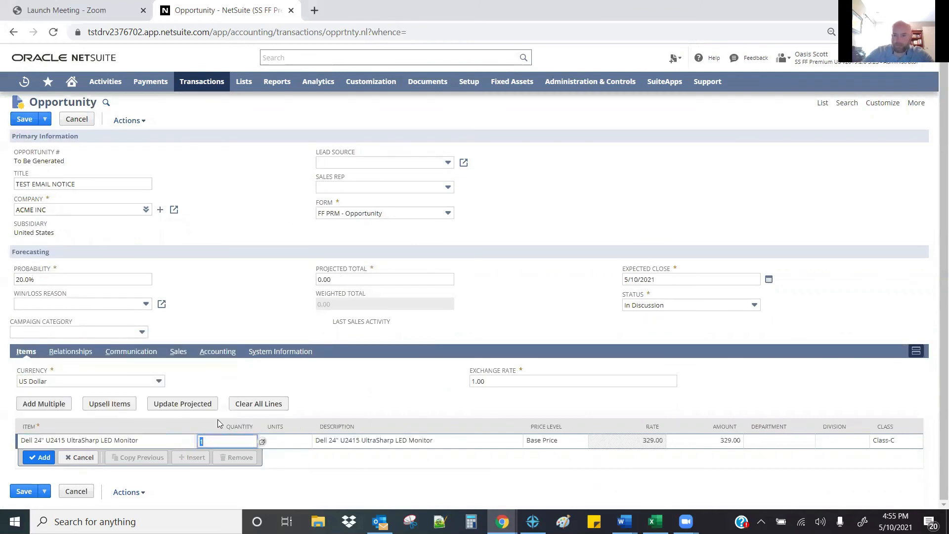
pyautogui.write('5')
pyautogui.press('Tab')
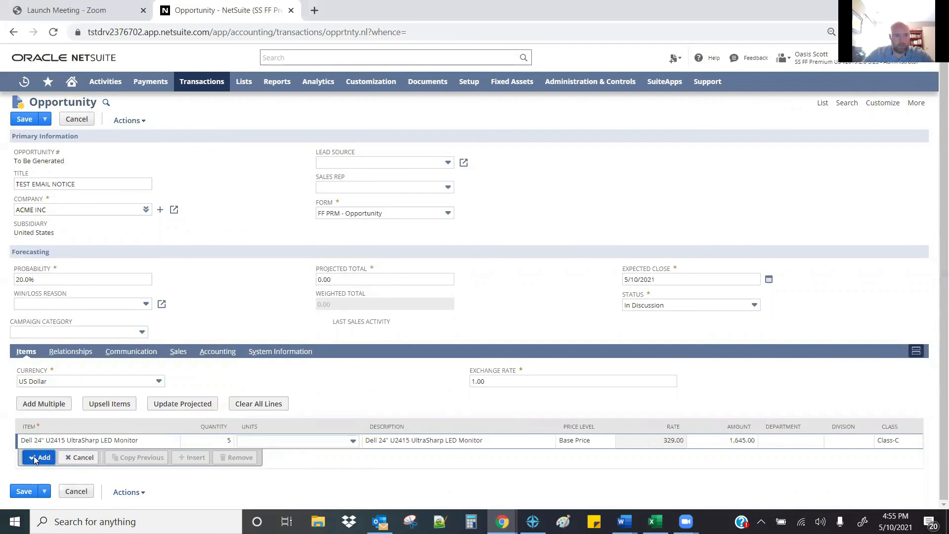
pyautogui.click(35, 458)
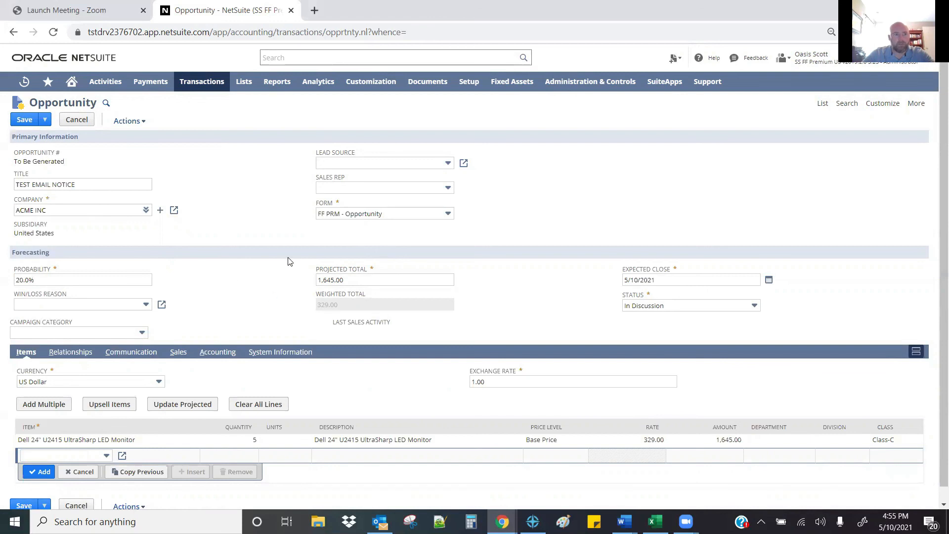
# Step: Set the new opportunity's status to Closed Won and save the record
pyautogui.click(675, 304)
pyautogui.click(651, 389)
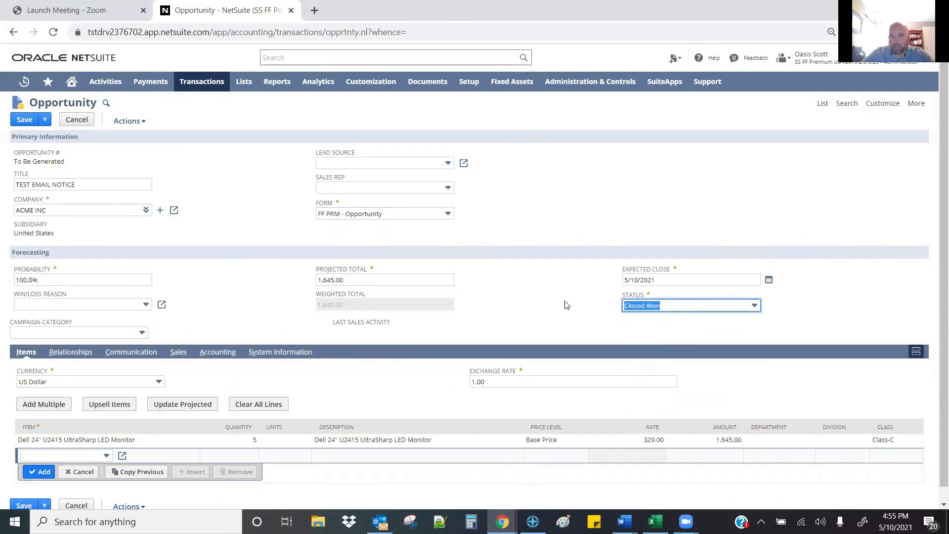
pyautogui.click(19, 122)
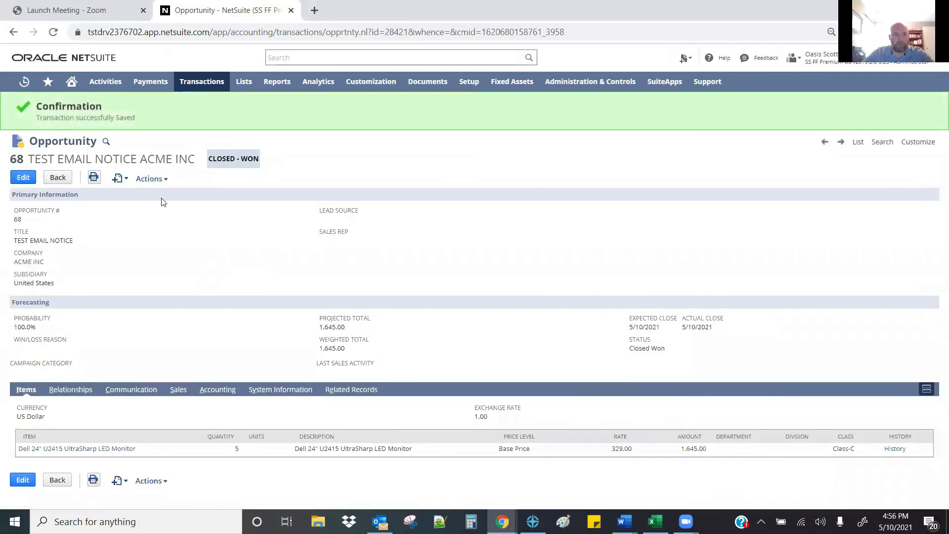
# Step: Examine the saved opportunity's workflow history and the log of State 1 in the Closed/ Won Opportunity Notice workflow
pyautogui.click(276, 390)
pyautogui.scroll(-2, 185, 390)
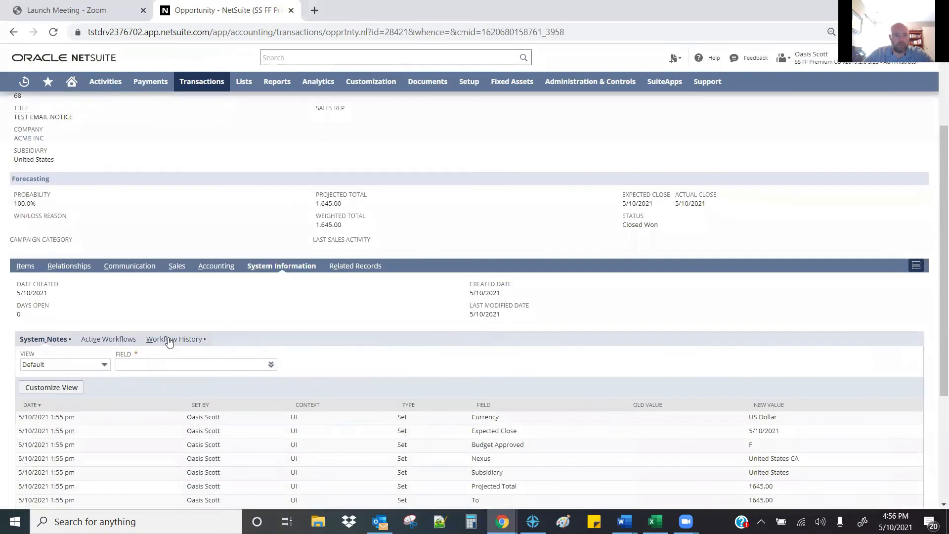
pyautogui.click(173, 339)
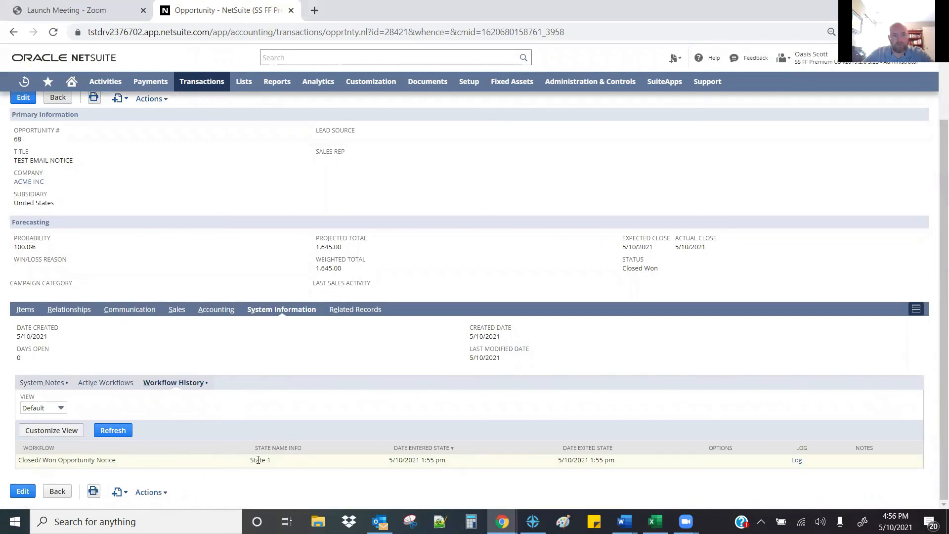
pyautogui.click(796, 460)
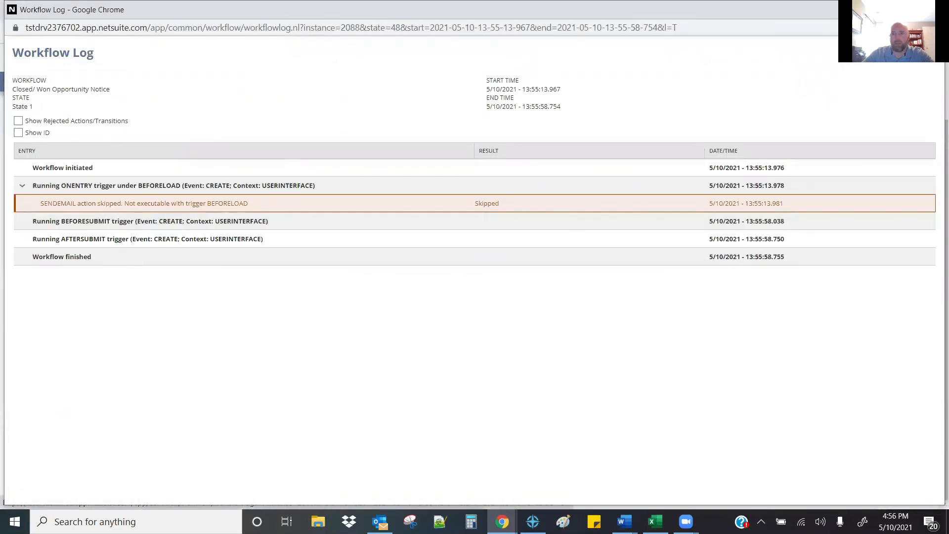
pyautogui.click(932, 10)
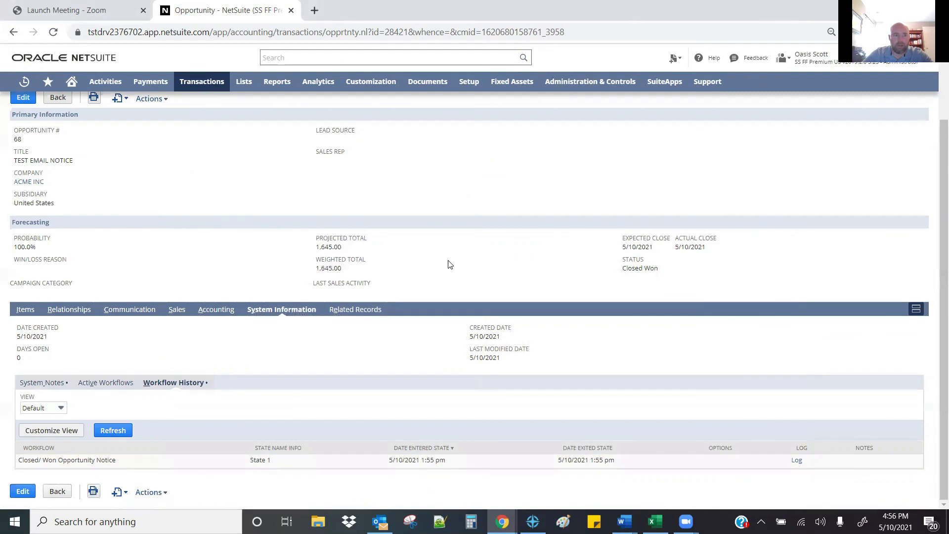
pyautogui.scroll(2, 442, 266)
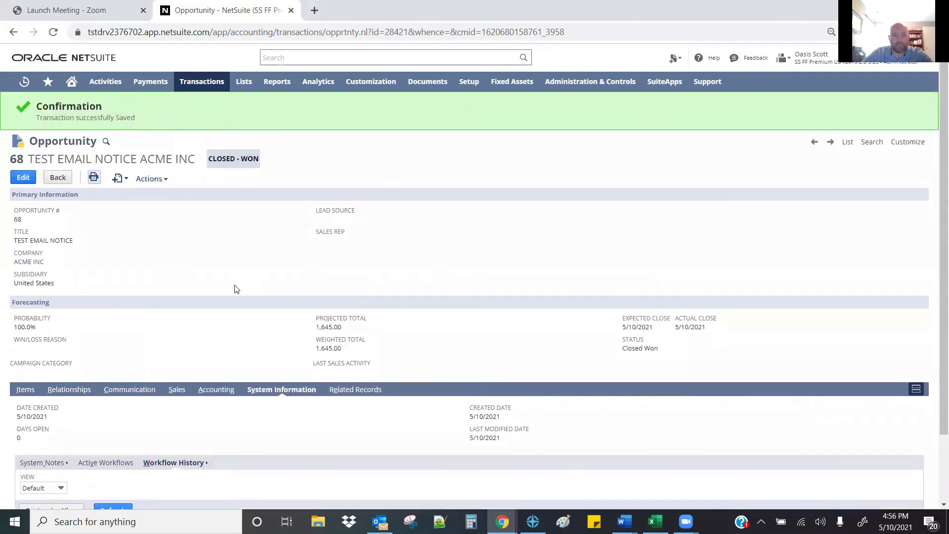